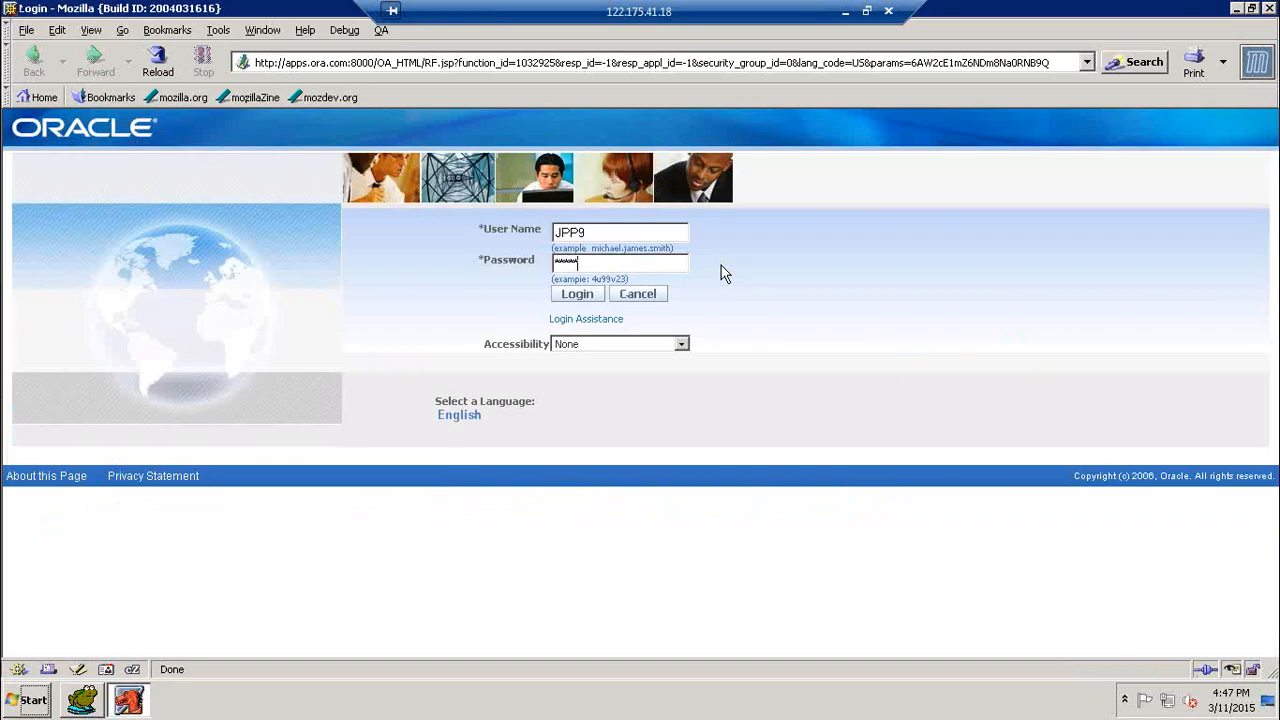
- Log in and open the Profile function of the Application Developer responsibility
key(Return)
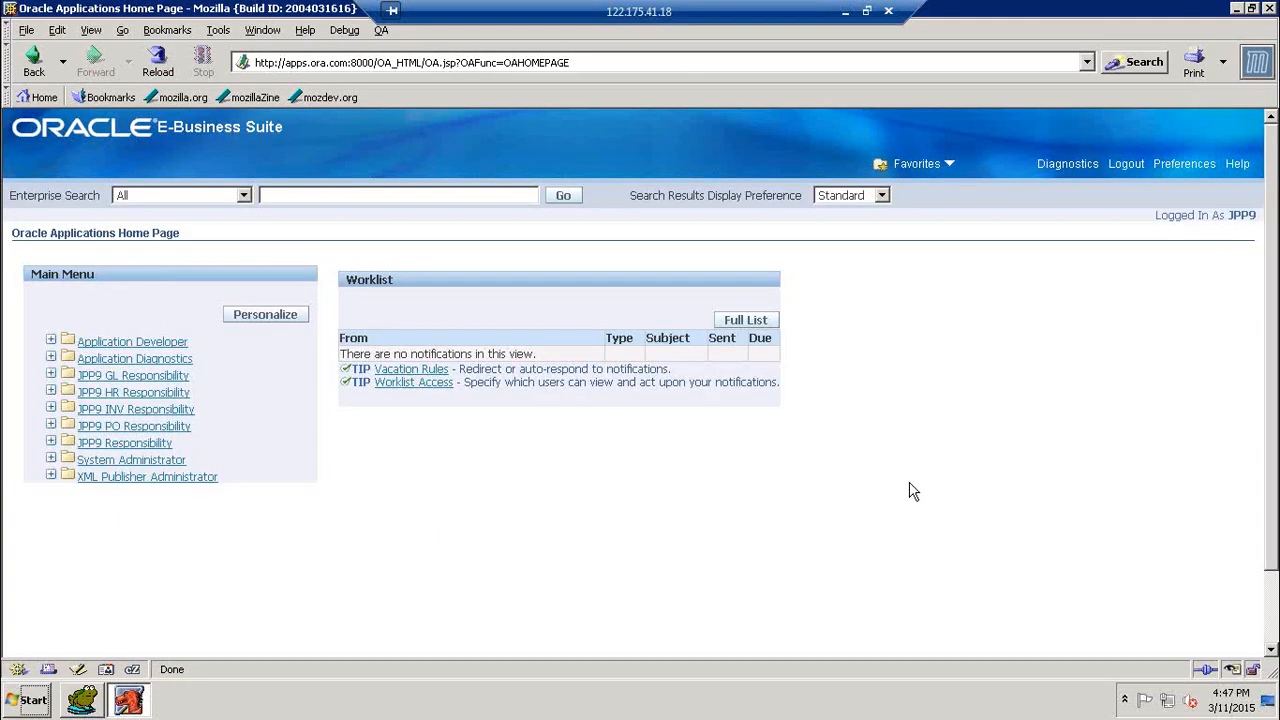
key(Tab)
key(Tab)
key(Tab)
key(Tab)
key(Tab)
key(Tab)
key(Tab)
key(Tab)
key(Tab)
key(Tab)
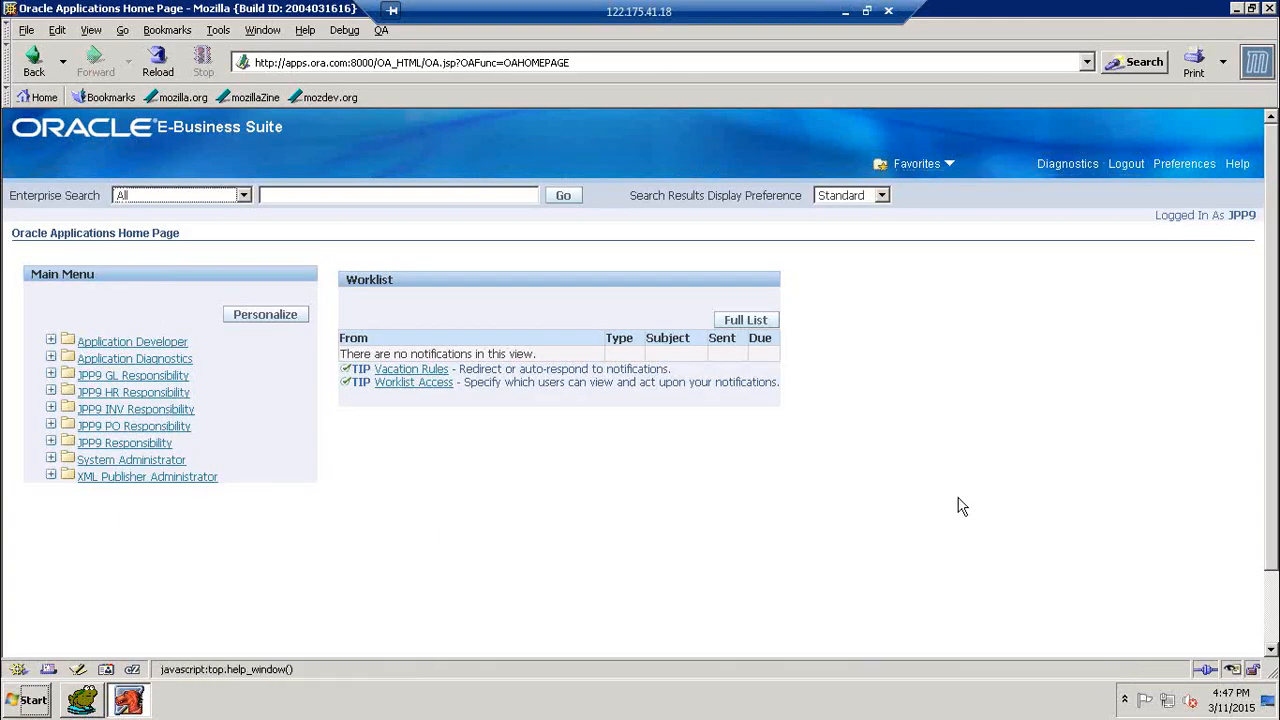
key(Tab)
key(Tab)
key(Tab)
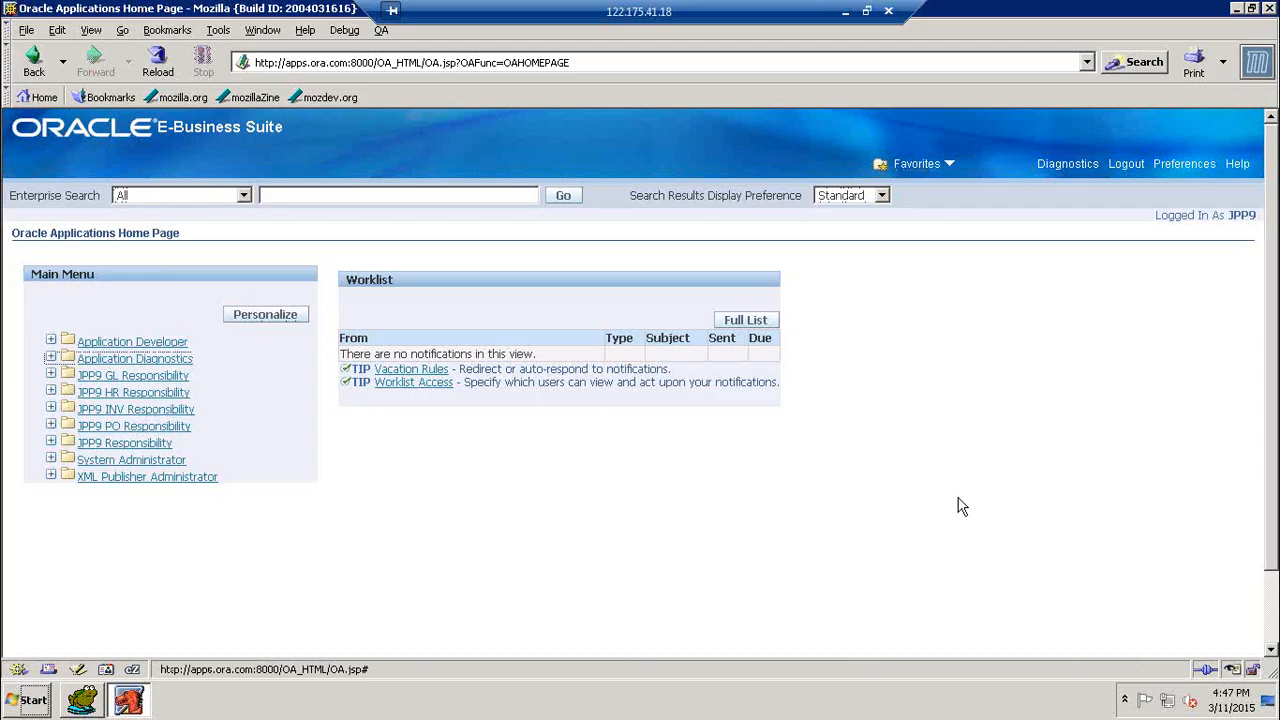
key(Return)
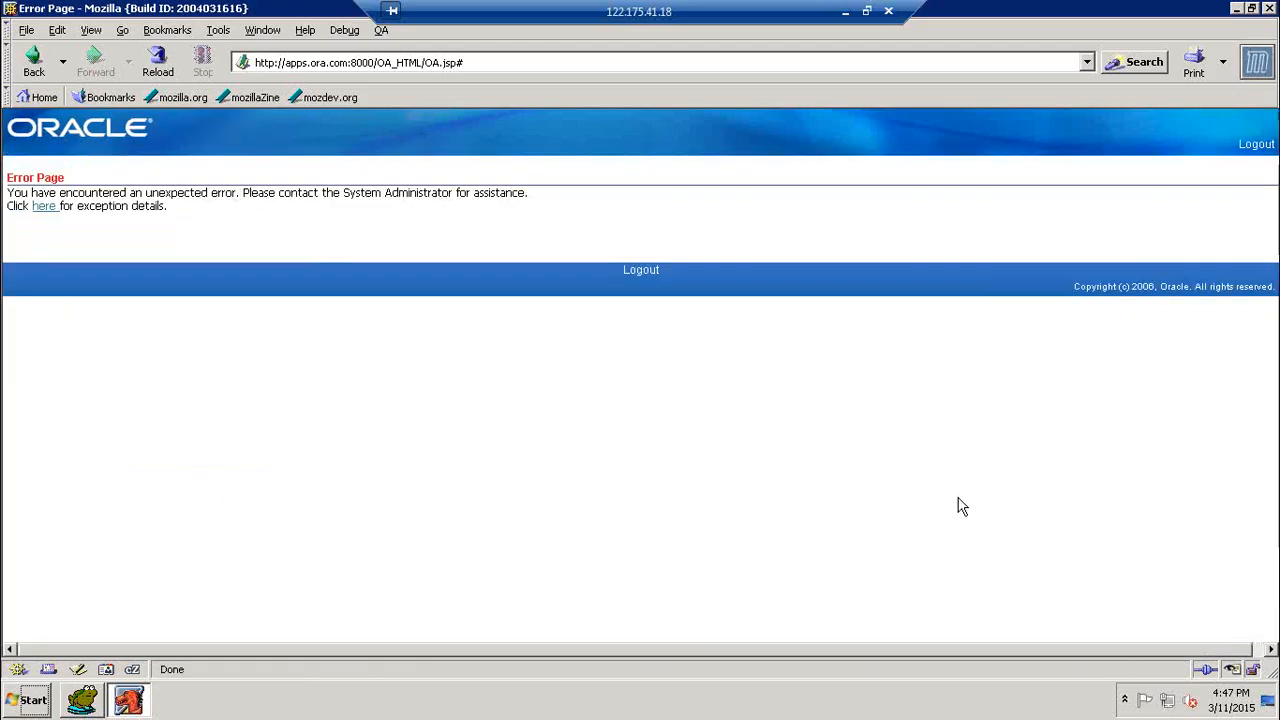
click(40, 62)
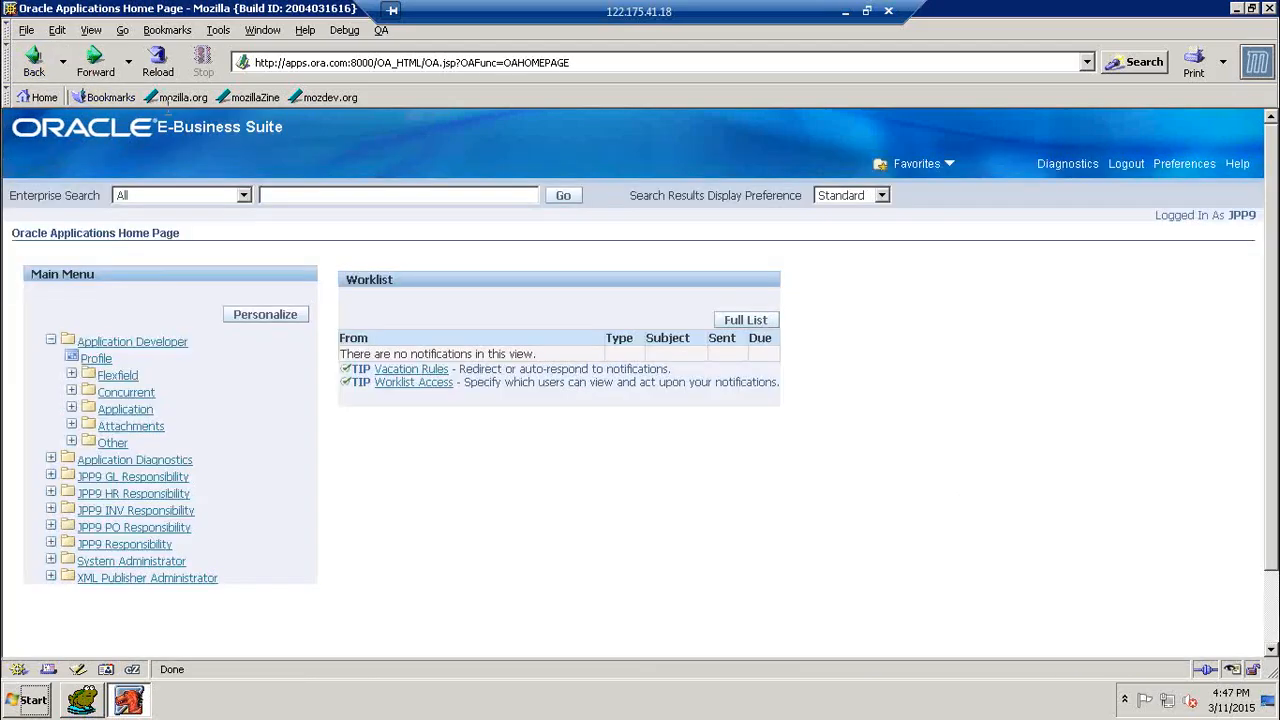
click(72, 358)
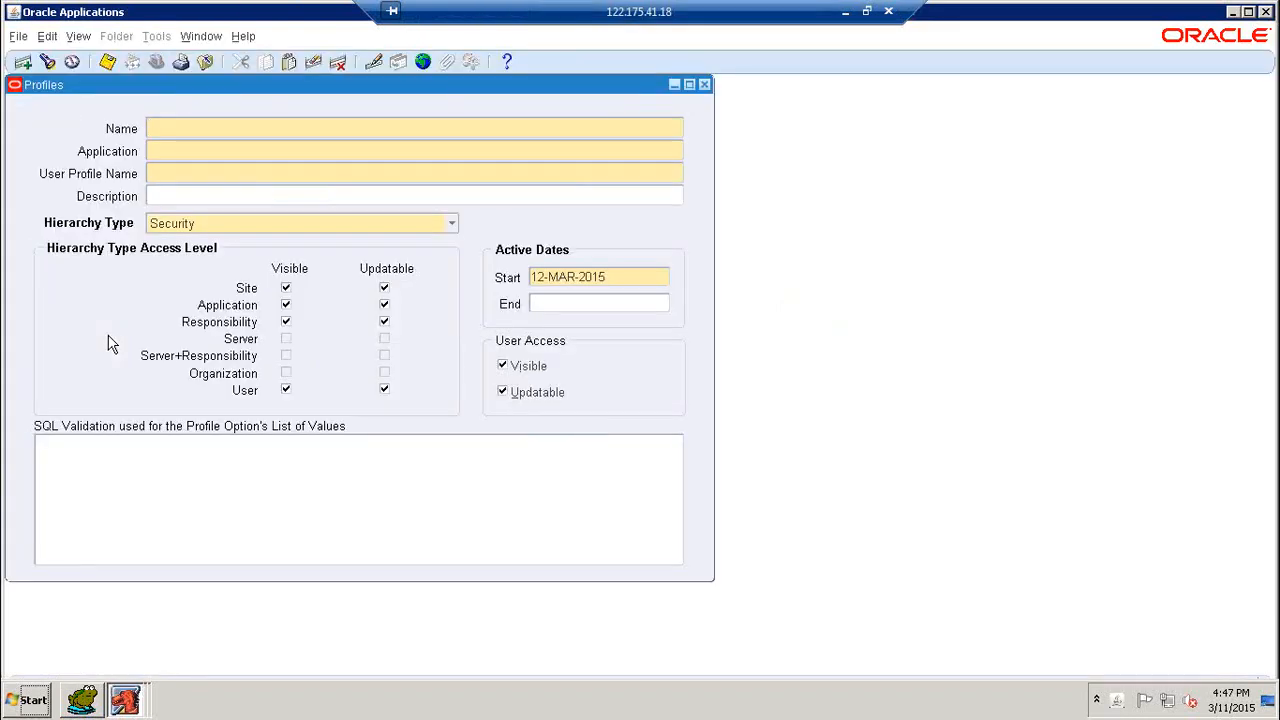
- Close the Profiles form and switch to the JPP9 PO Responsibility
click(704, 85)
click(158, 62)
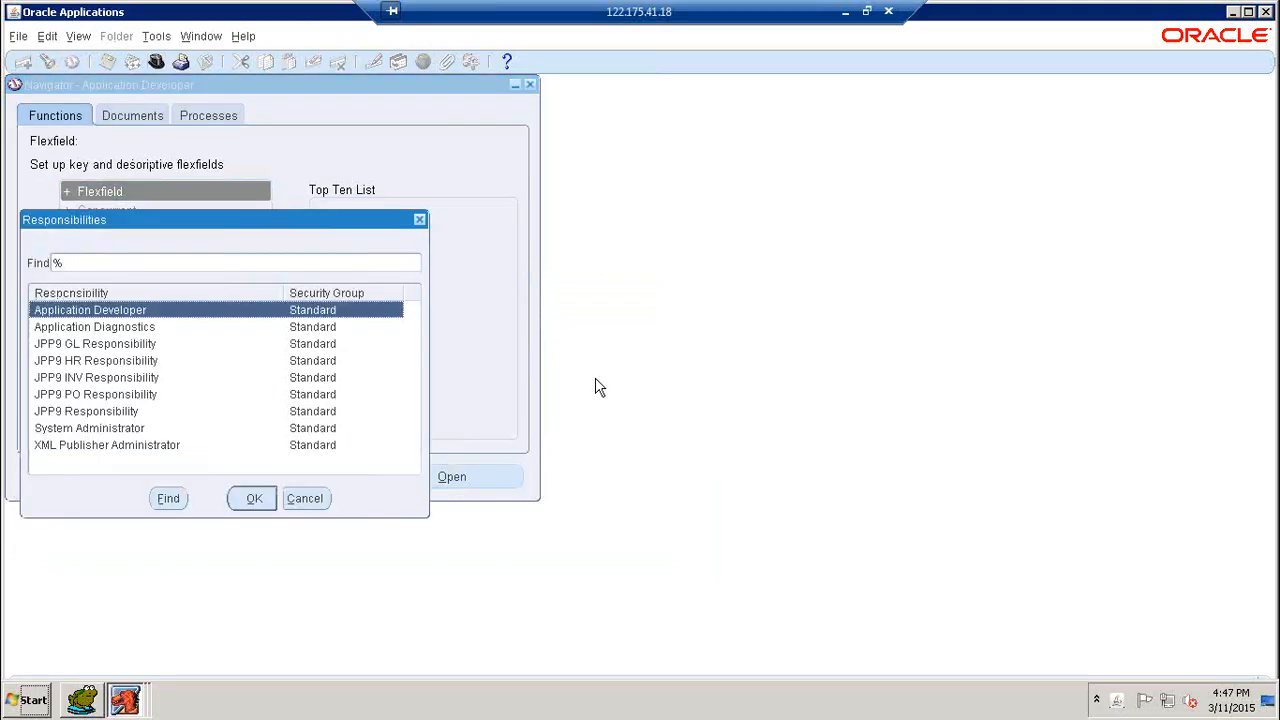
text(JPP9)
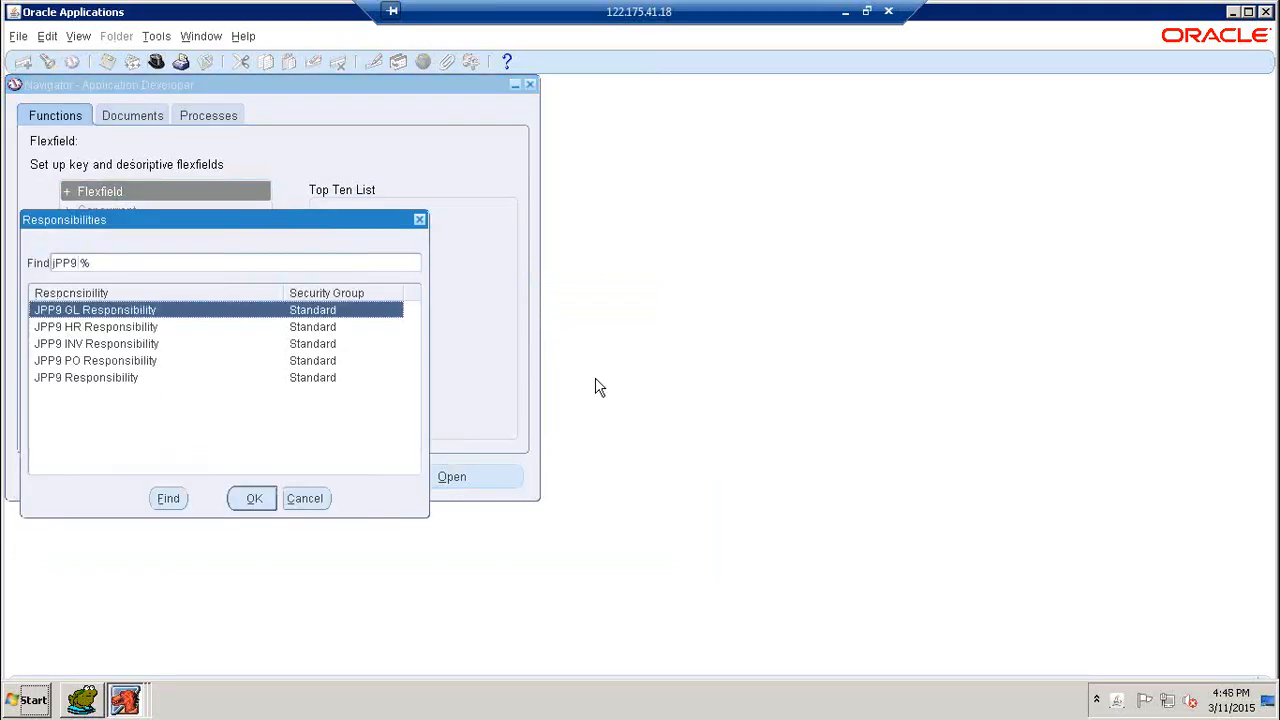
key(Down)
key(Down)
key(Down)
key(Return)
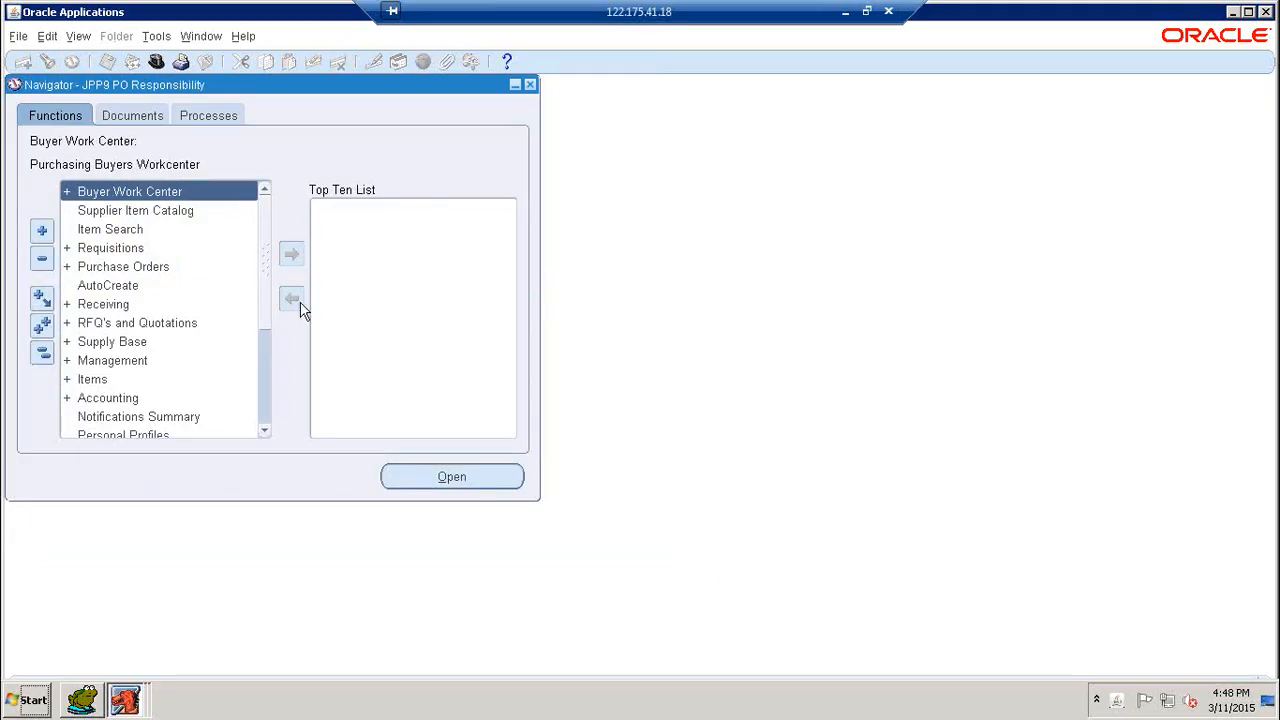
- Open the Requisitions form from the Requisitions function group
double_click(107, 257)
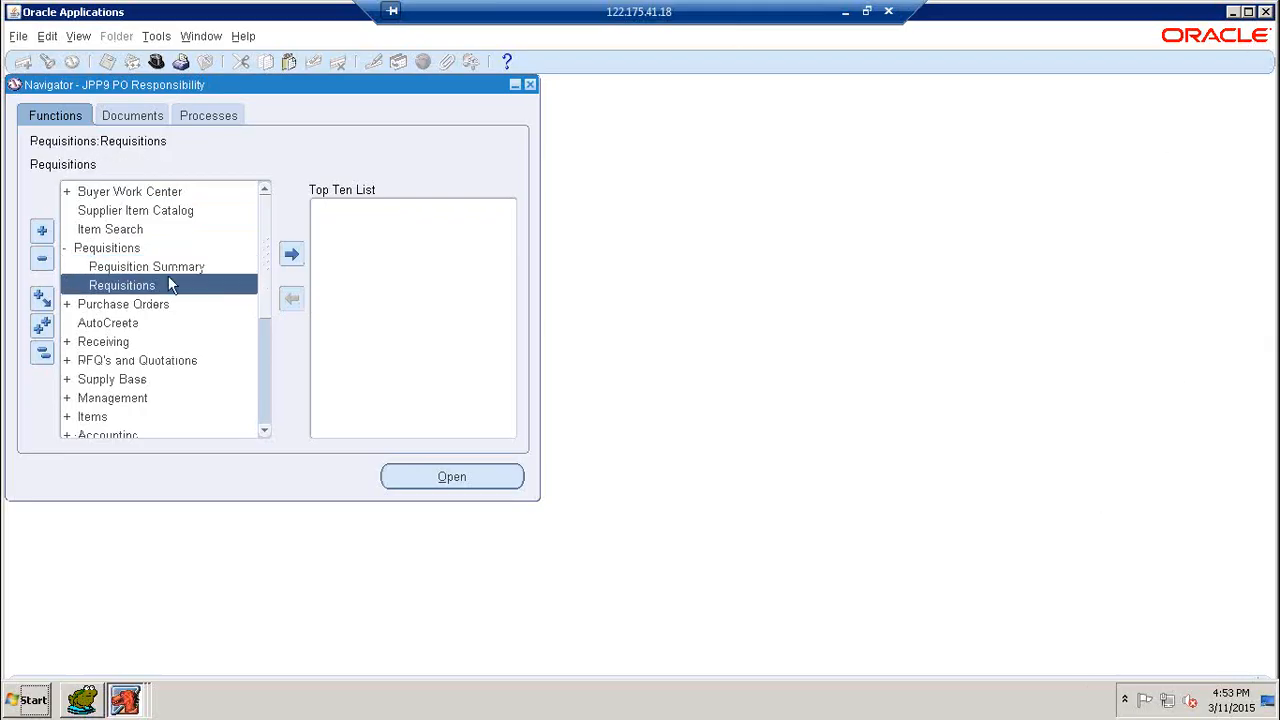
double_click(114, 286)
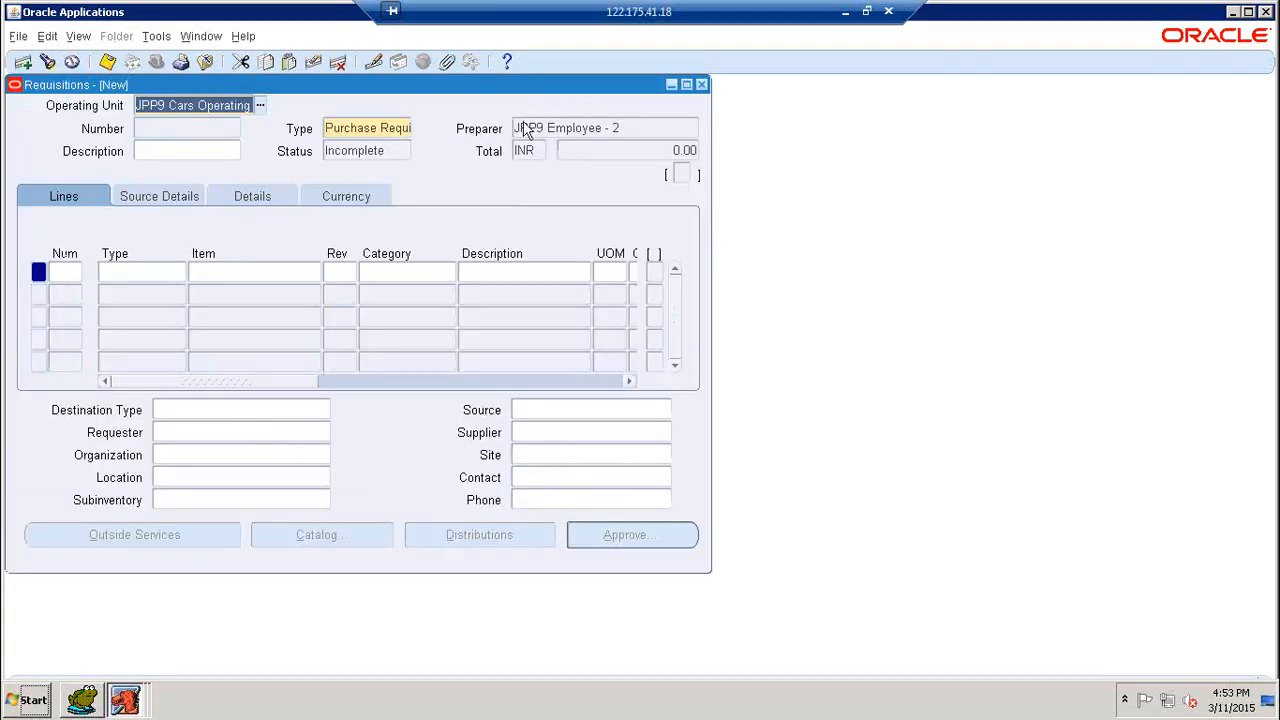
drag(500, 86, 720, 97)
- Choose Purchase Requisition as the document type in the requisition header
click(623, 141)
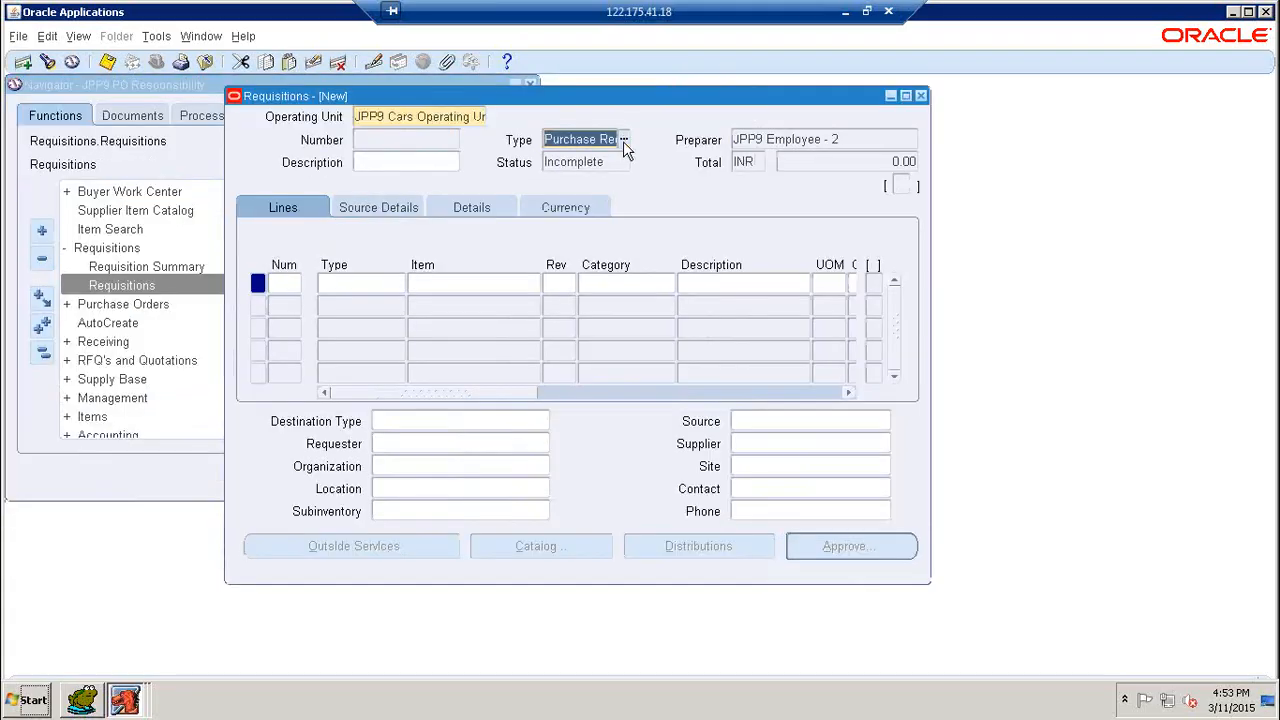
click(623, 139)
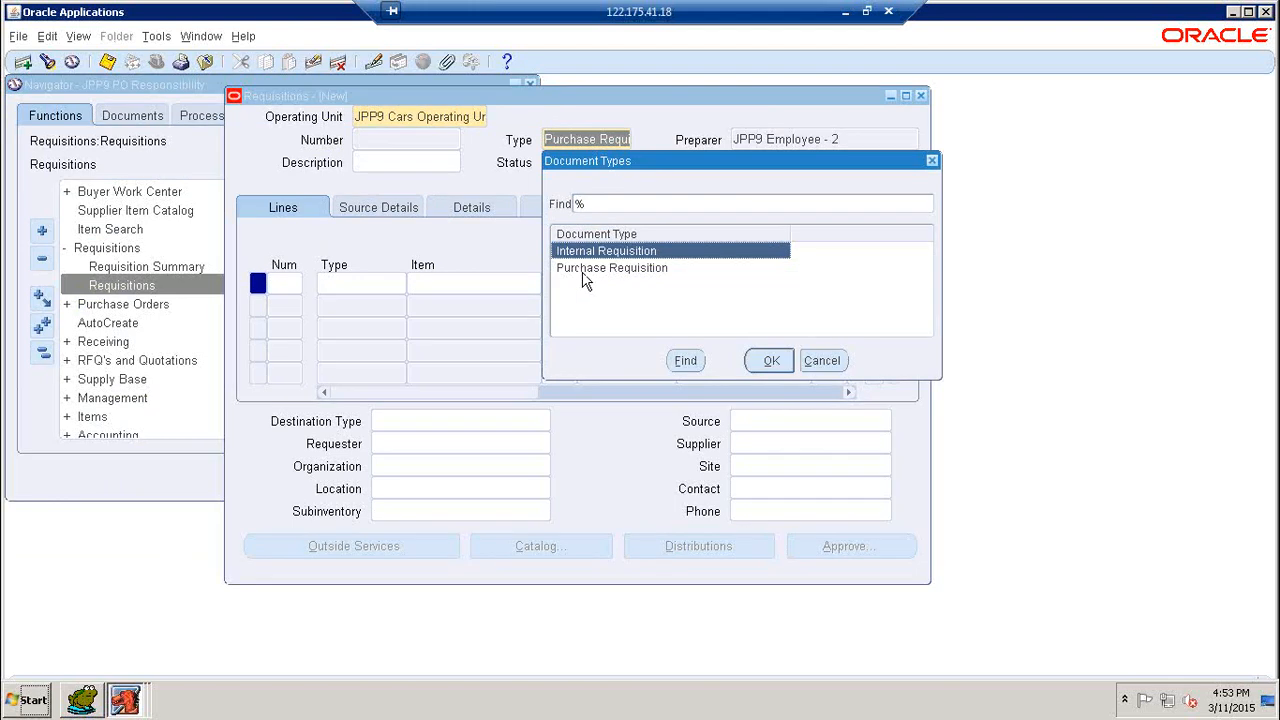
click(579, 272)
click(761, 366)
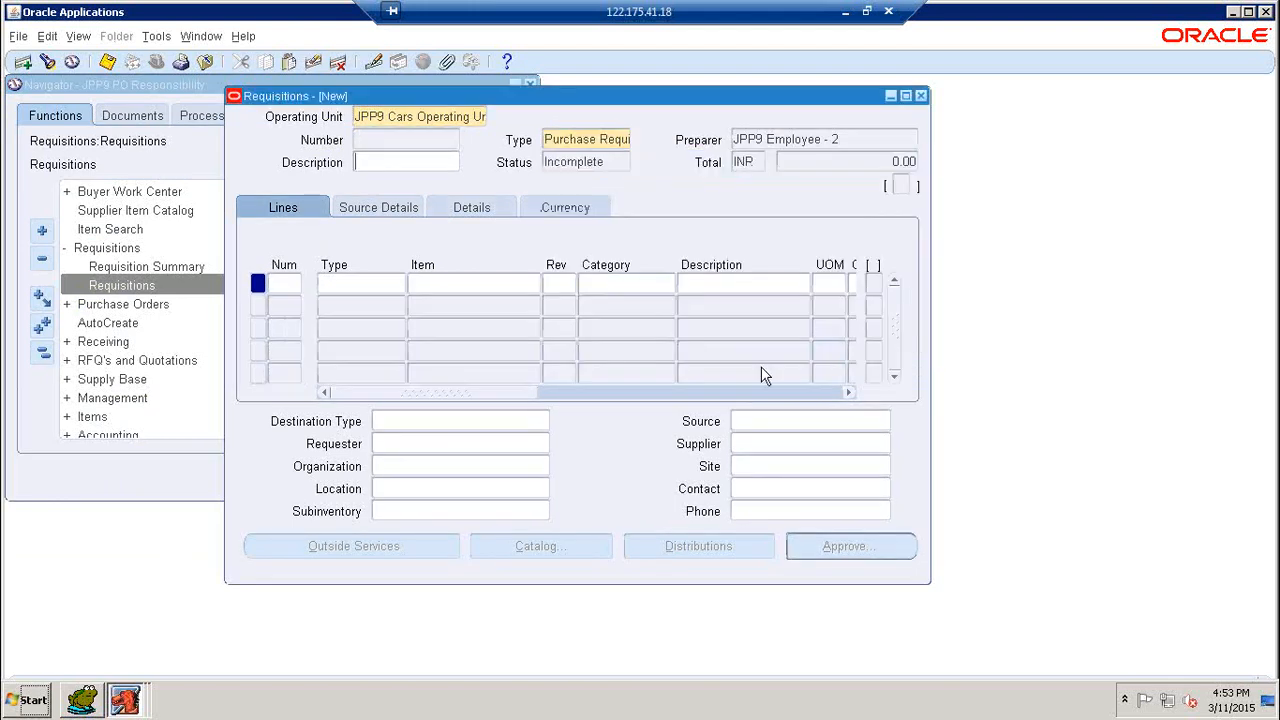
- Start requisition line 1 with the line type Goods
click(354, 286)
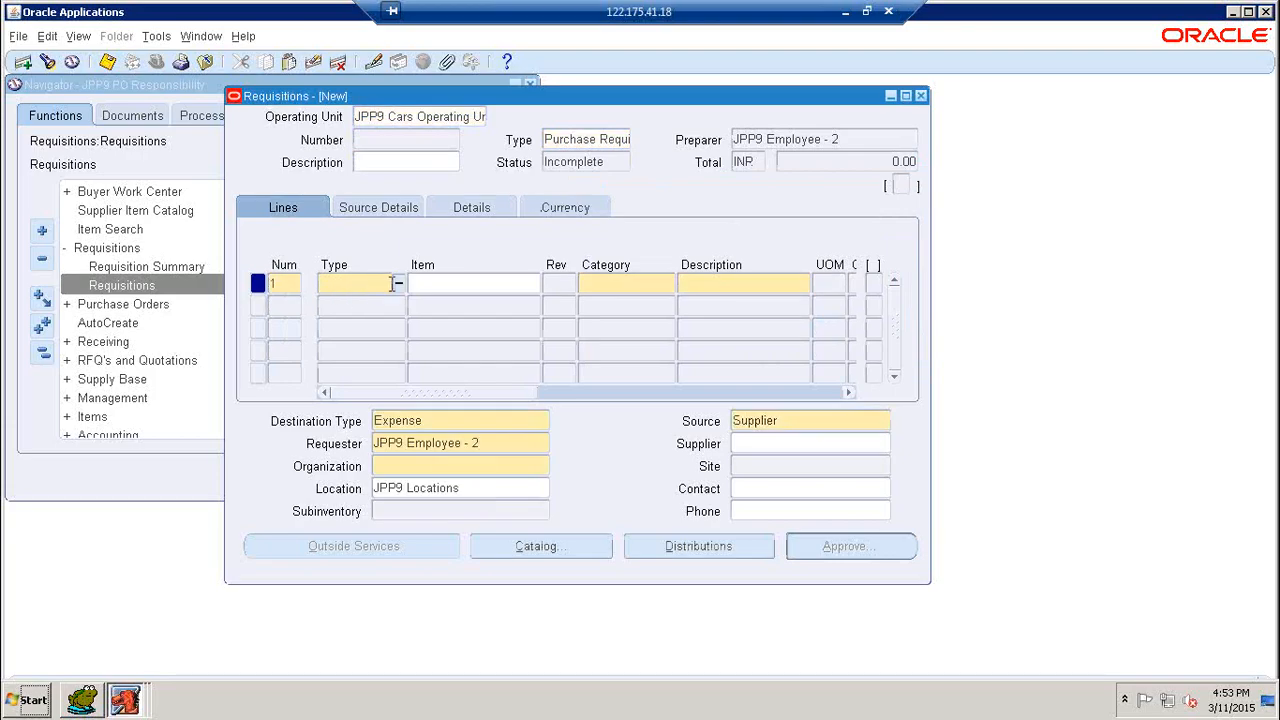
click(399, 285)
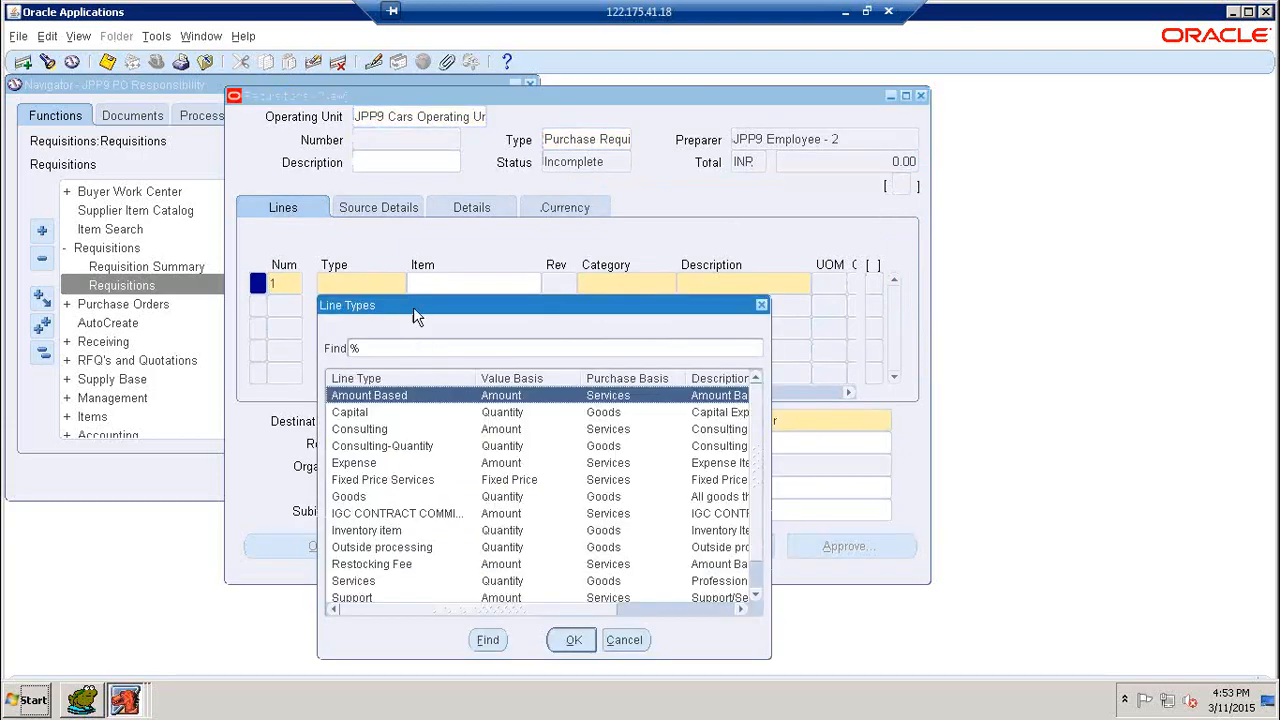
key(g)
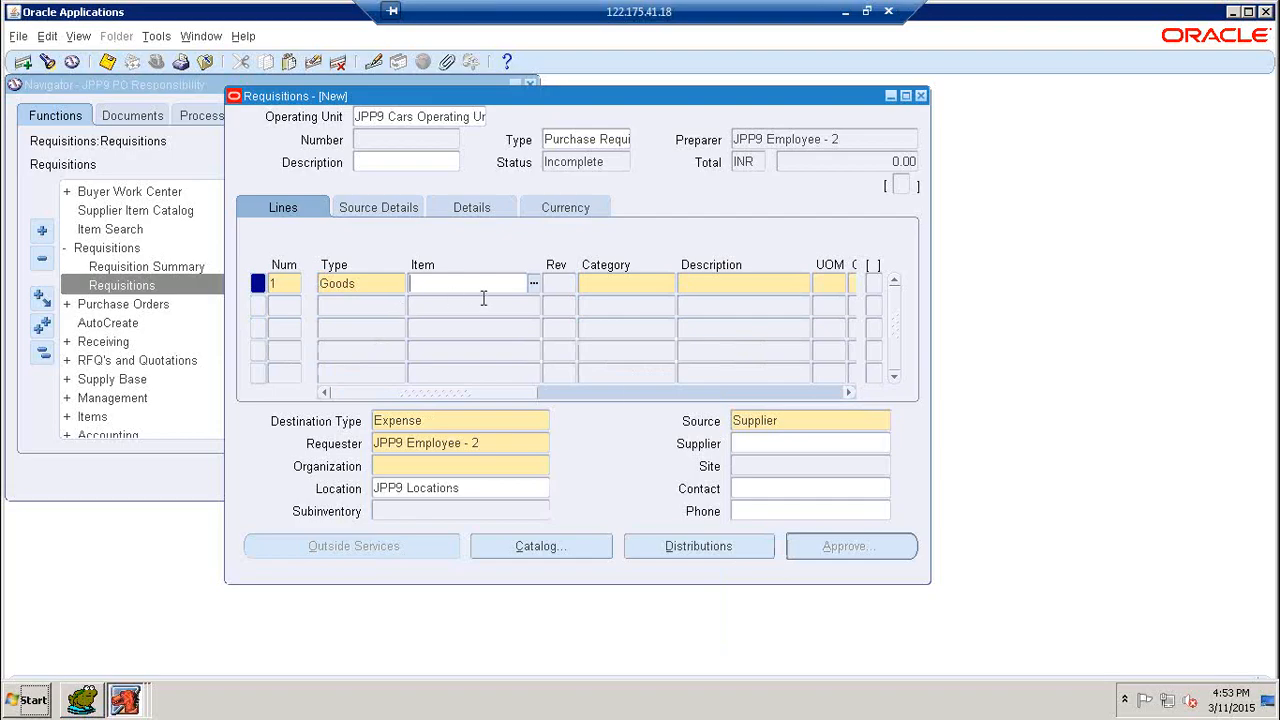
- Look up the JPP9 items for line 1 and select JPP9 Item - 1
text(JPP9%)
key(Tab)
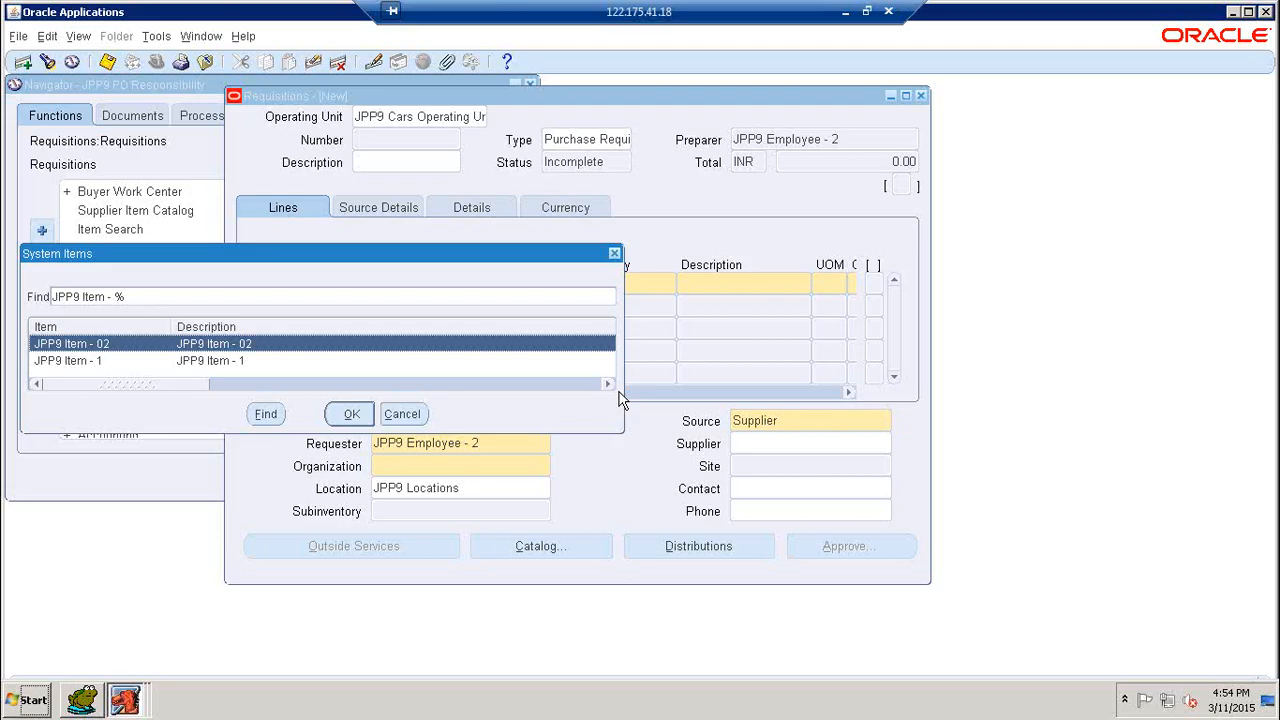
click(222, 361)
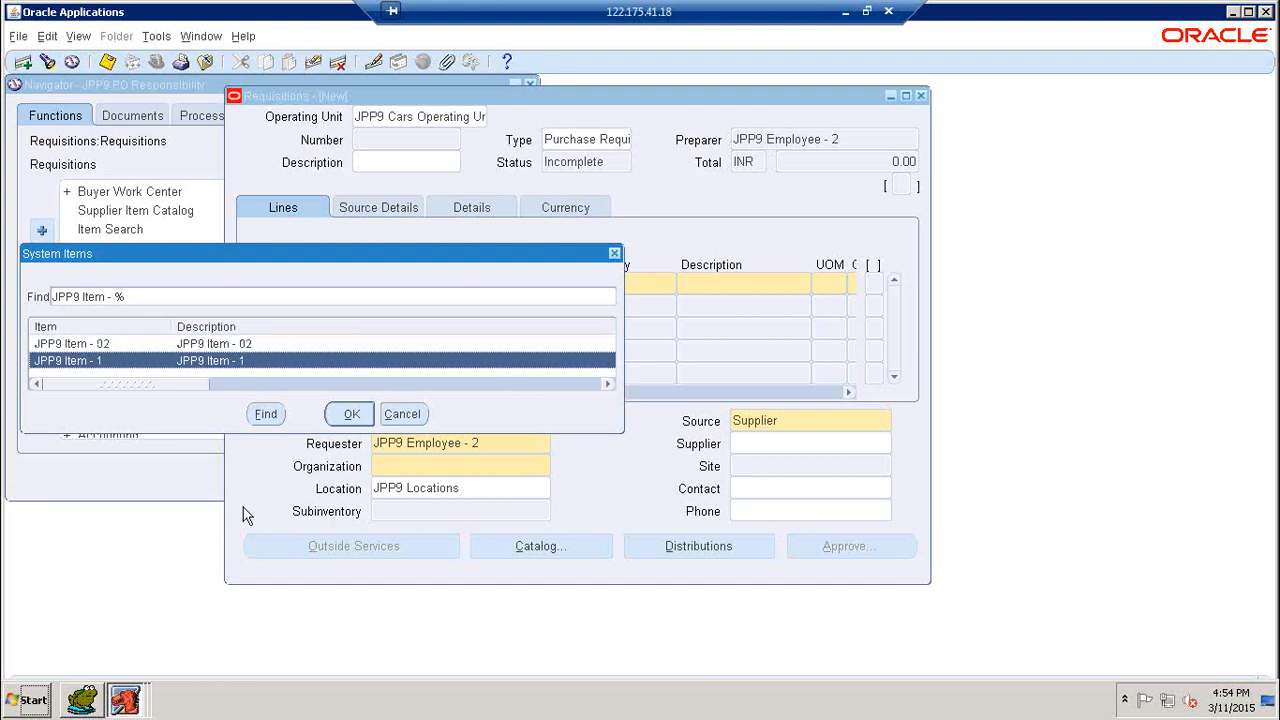
click(358, 414)
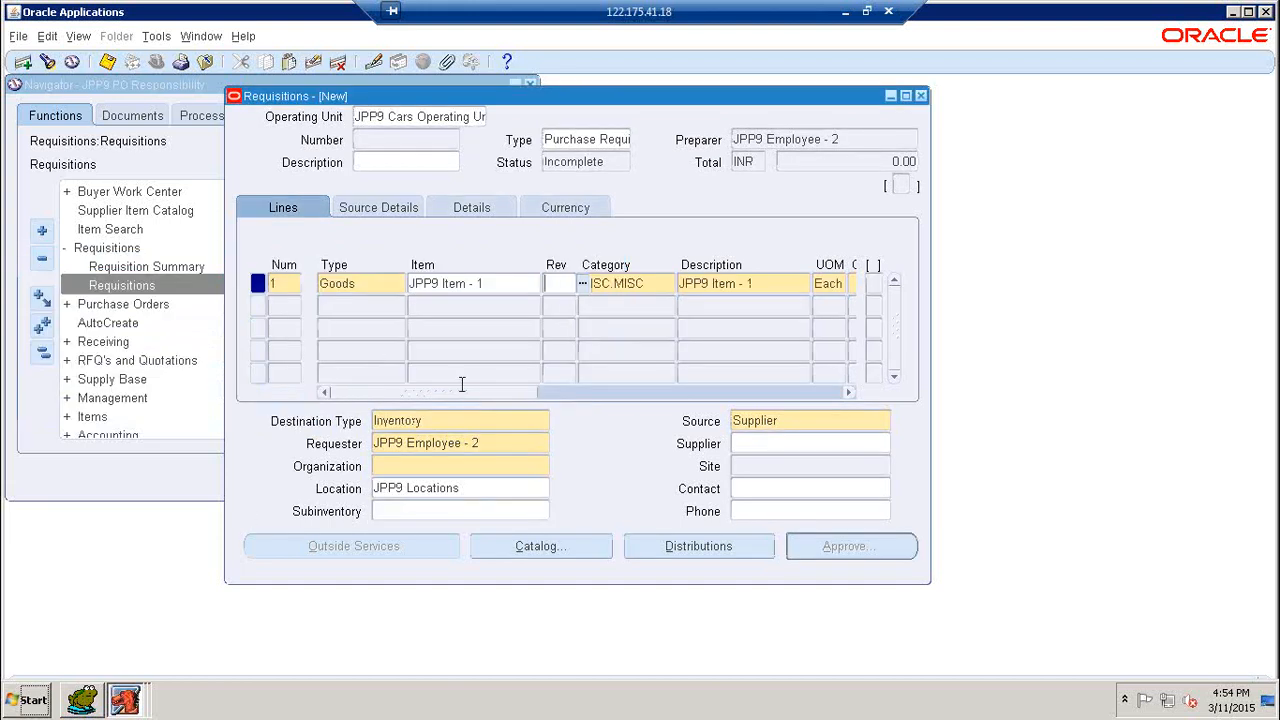
- Enter a quantity of 100 and a price of 50 for line 1
drag(486, 393, 528, 393)
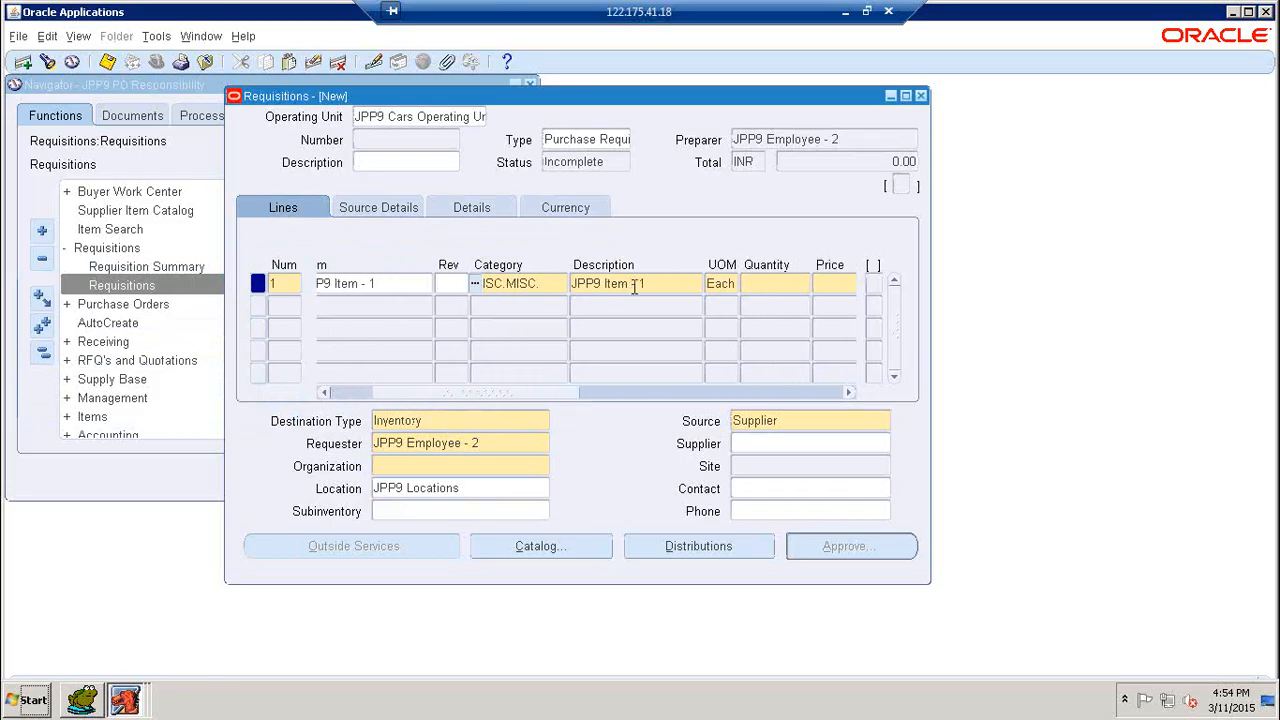
drag(558, 393, 637, 391)
click(551, 283)
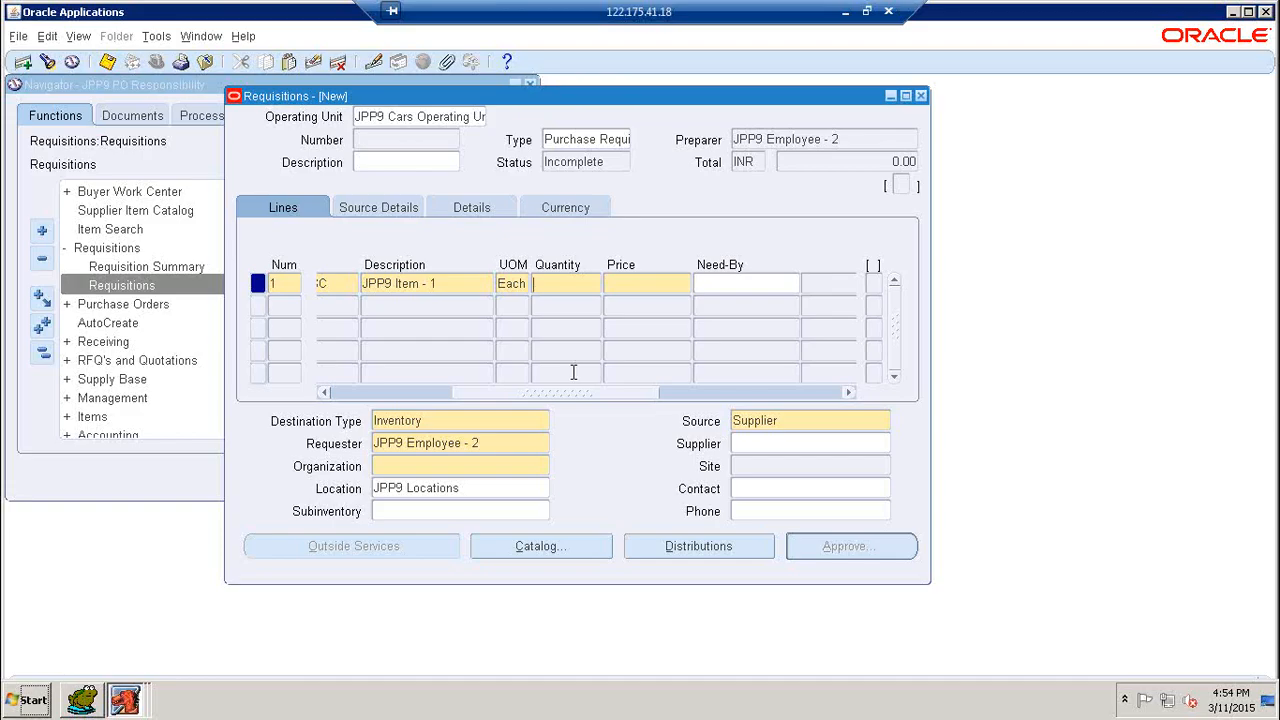
text(1)
text(00)
text(50)
key(Tab)
- Set the Need-By date of line 1 to 20-MAR-2015 and check it on the line
drag(633, 396, 680, 402)
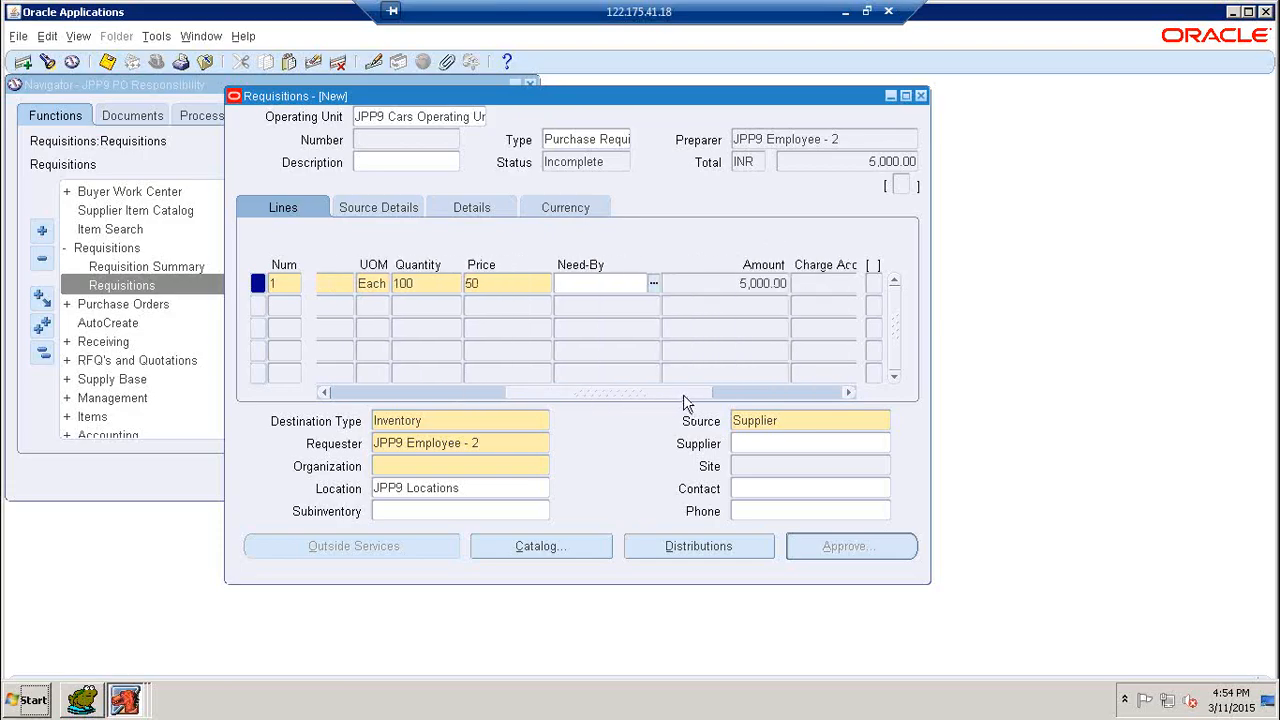
click(653, 284)
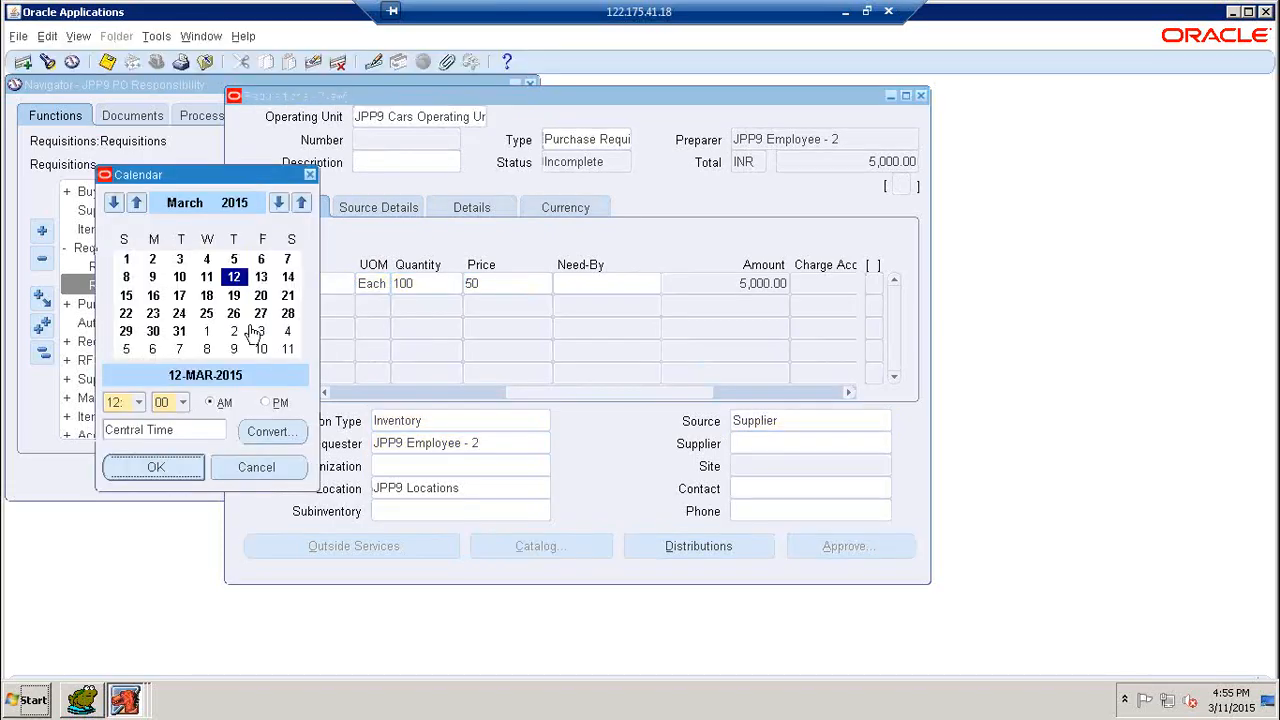
click(260, 295)
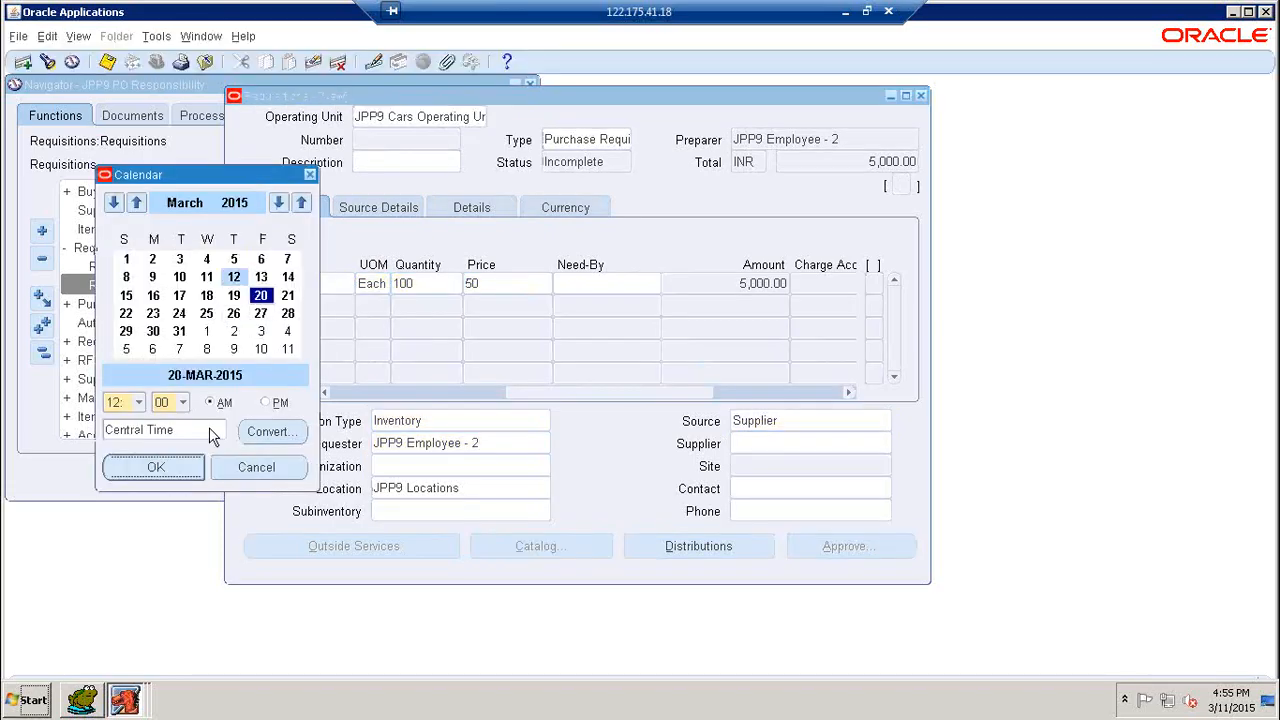
click(156, 468)
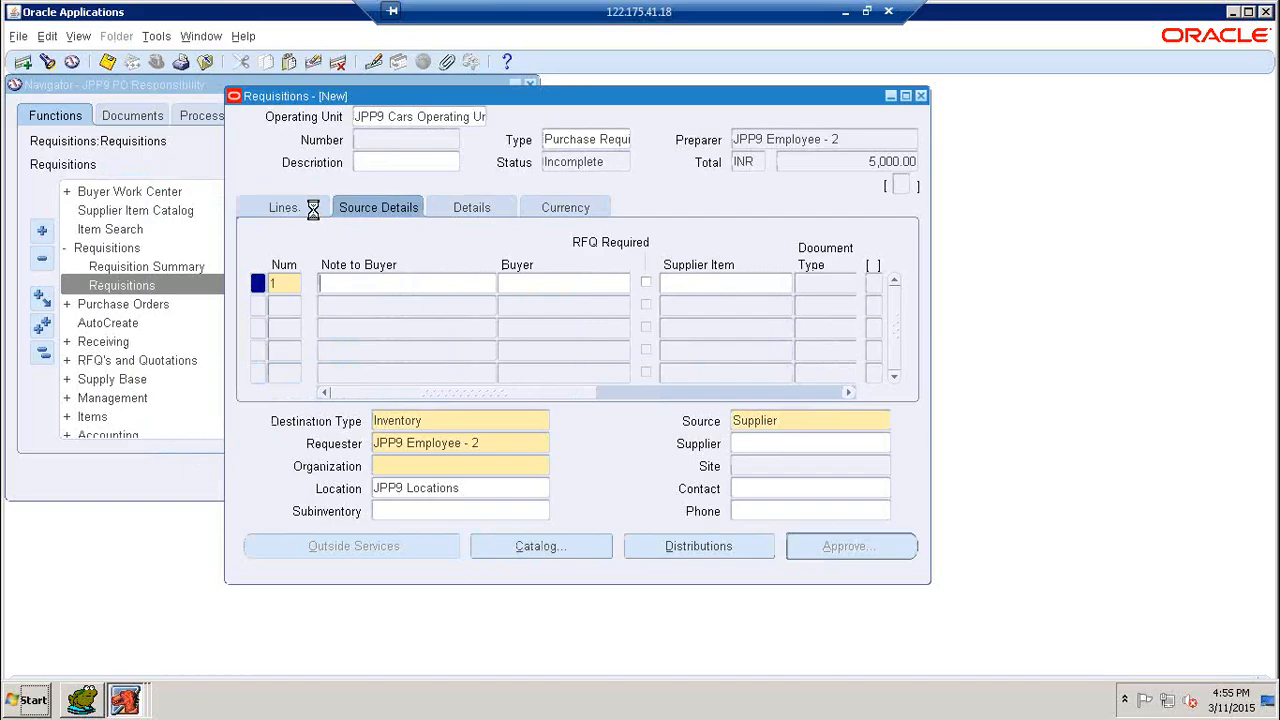
click(313, 207)
drag(529, 400, 686, 392)
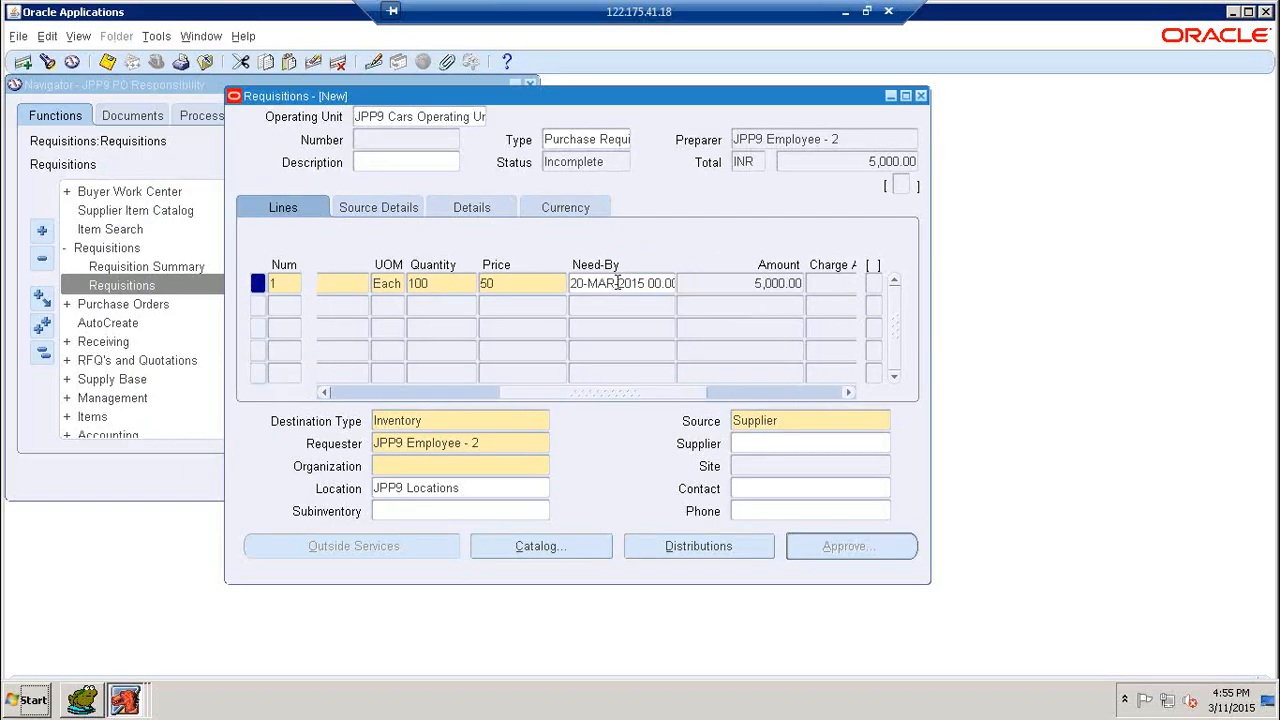
- Set the currency of requisition line 1 to INR (Indian Rupee)
click(405, 211)
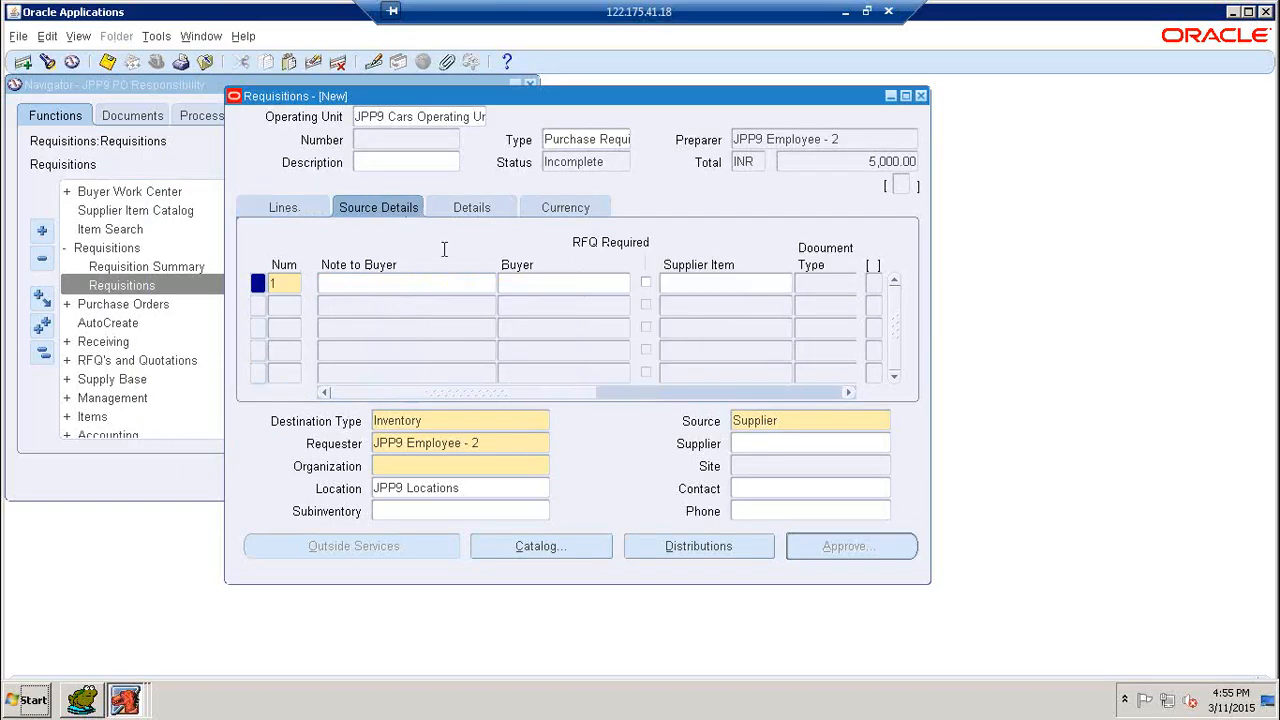
click(463, 218)
click(549, 216)
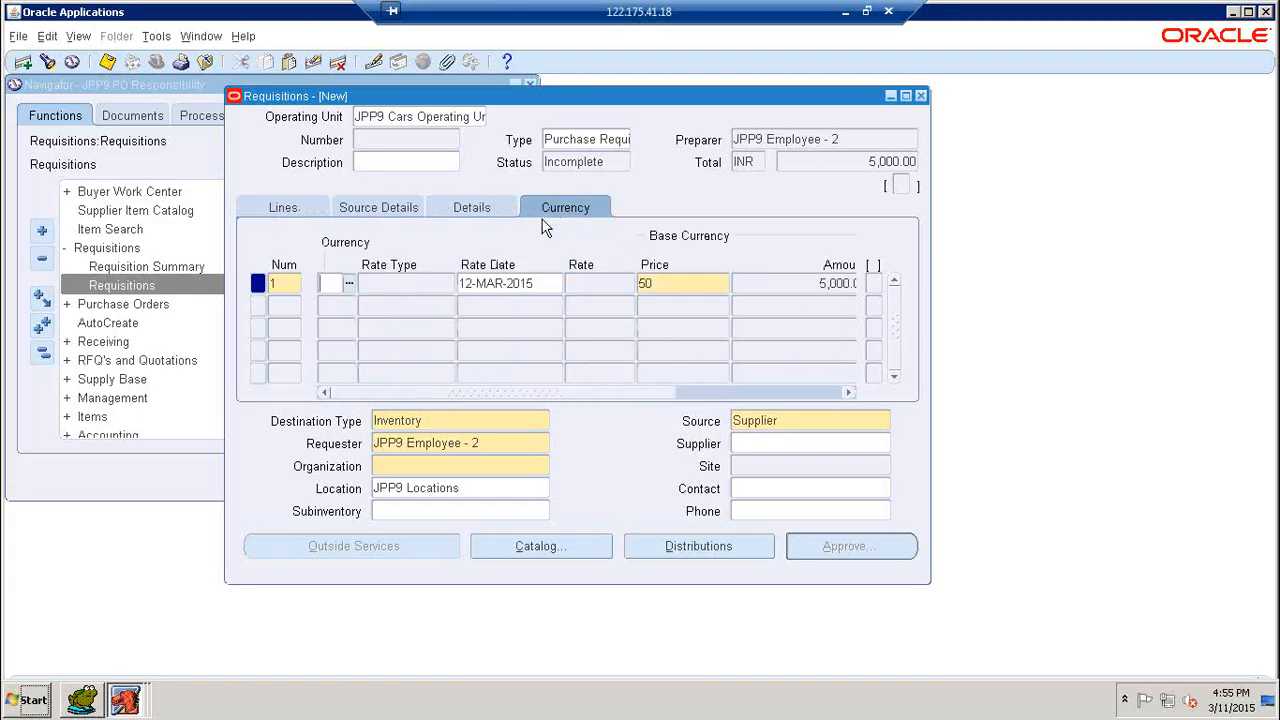
click(349, 283)
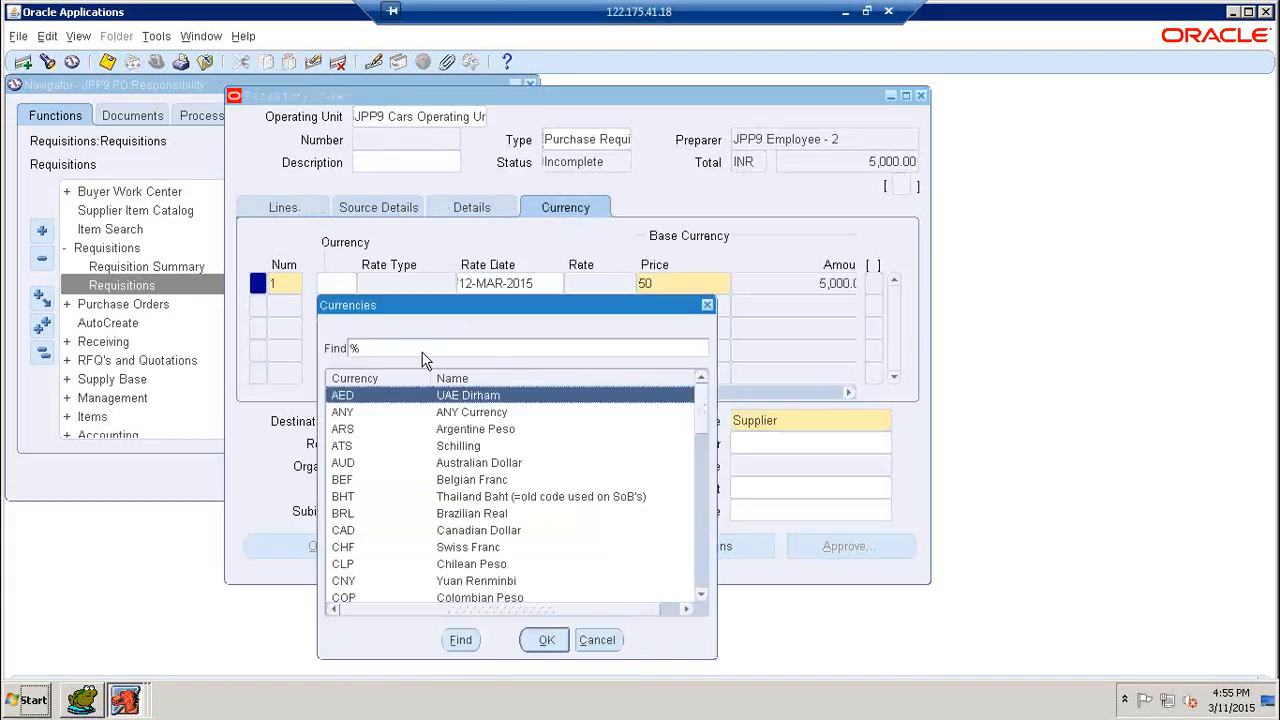
text(I)
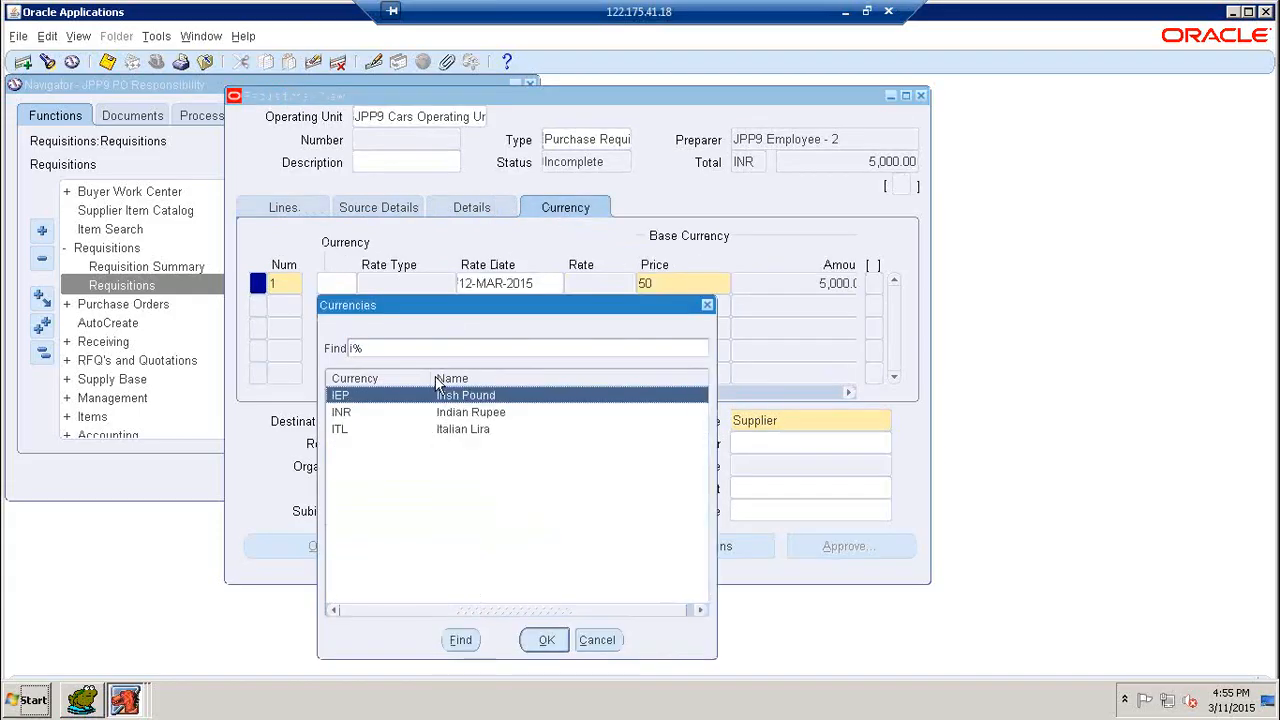
double_click(420, 413)
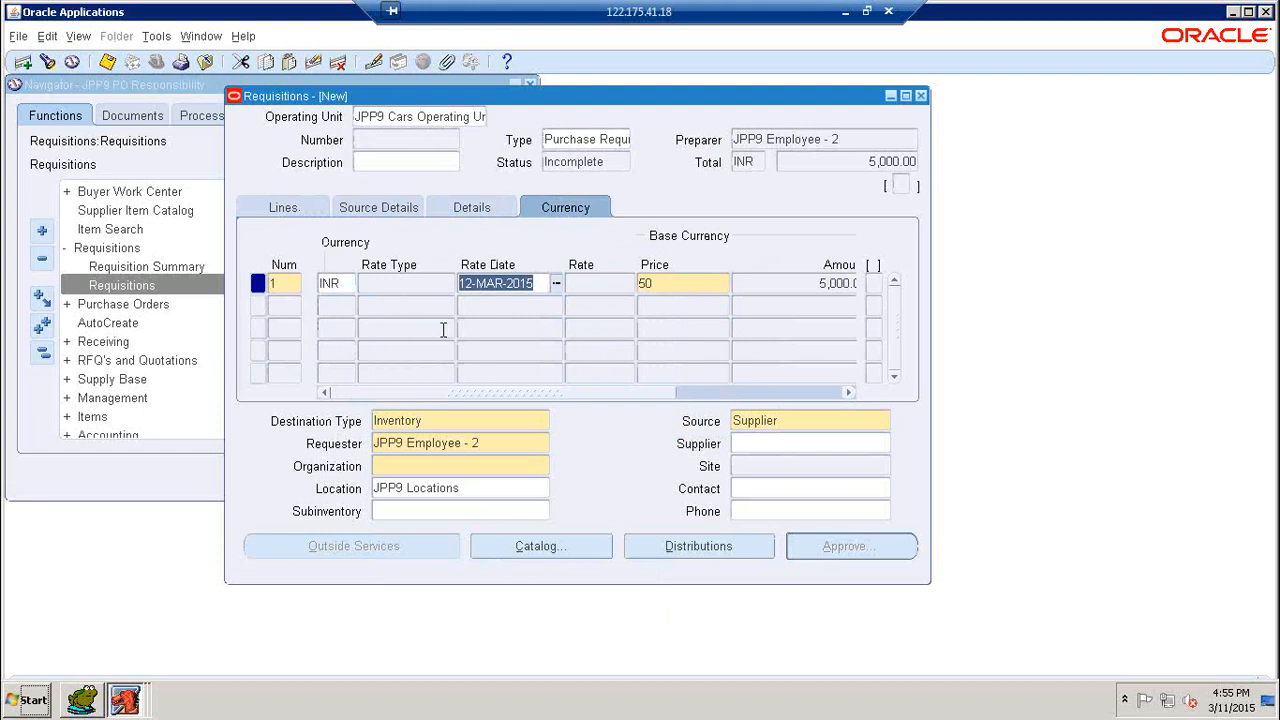
- Set the deliver-to organization of requisition line 1 to JPP9 Master Inventory Organization
click(292, 212)
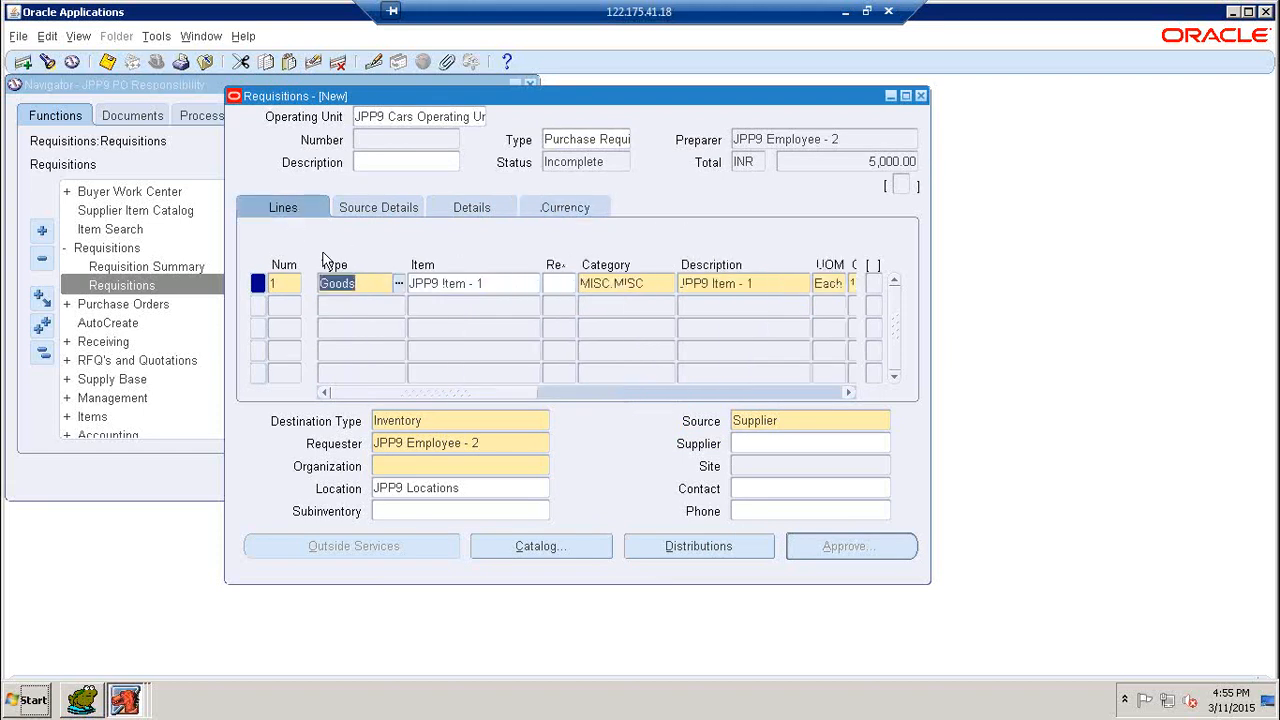
click(466, 421)
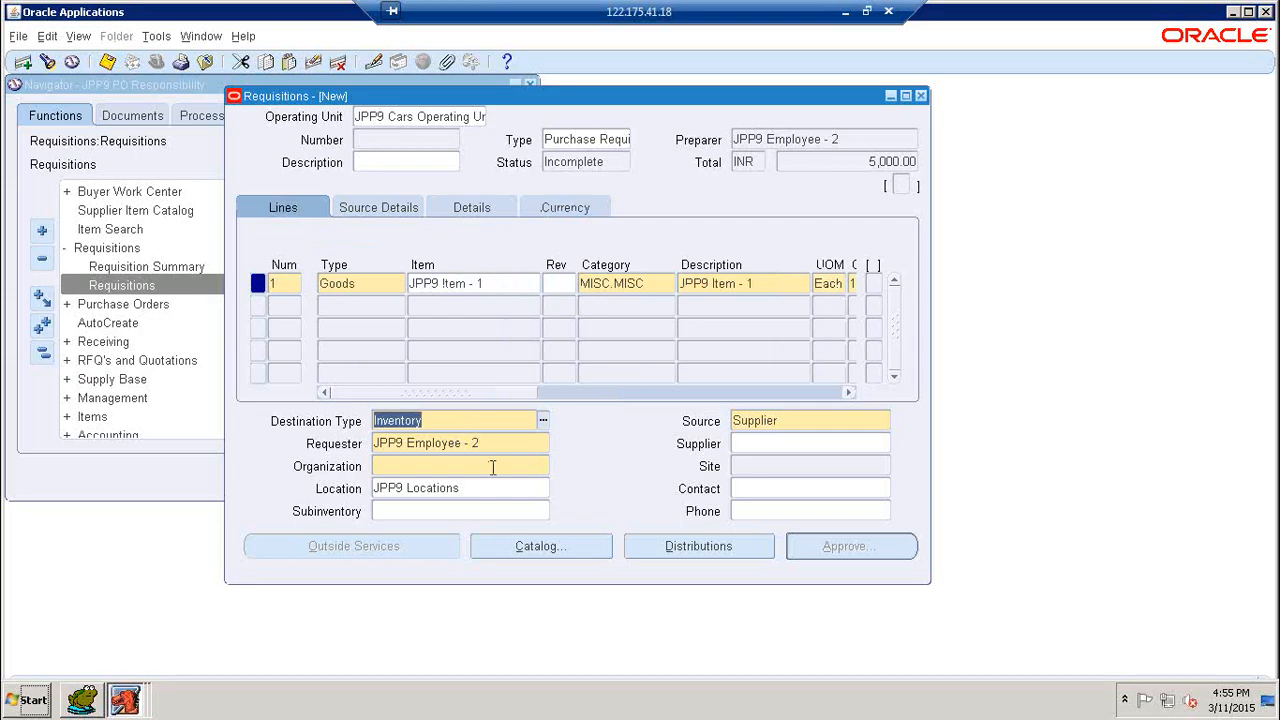
click(491, 469)
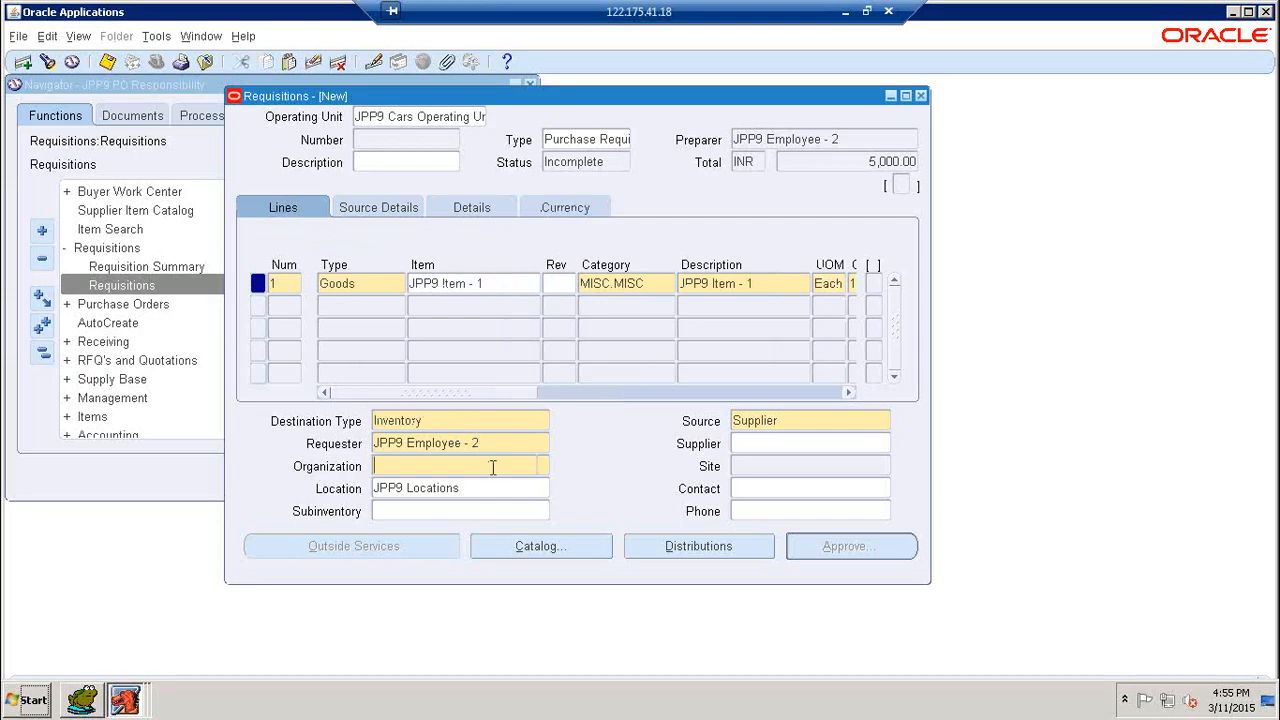
click(543, 468)
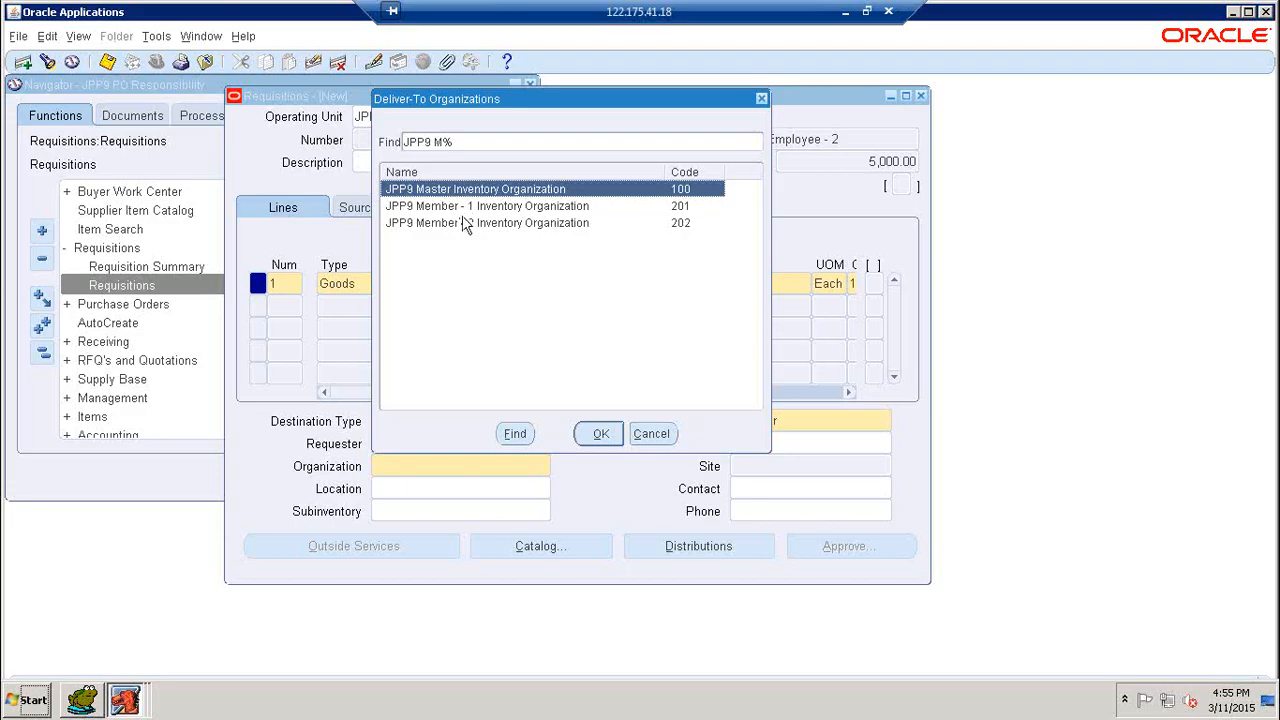
key(Return)
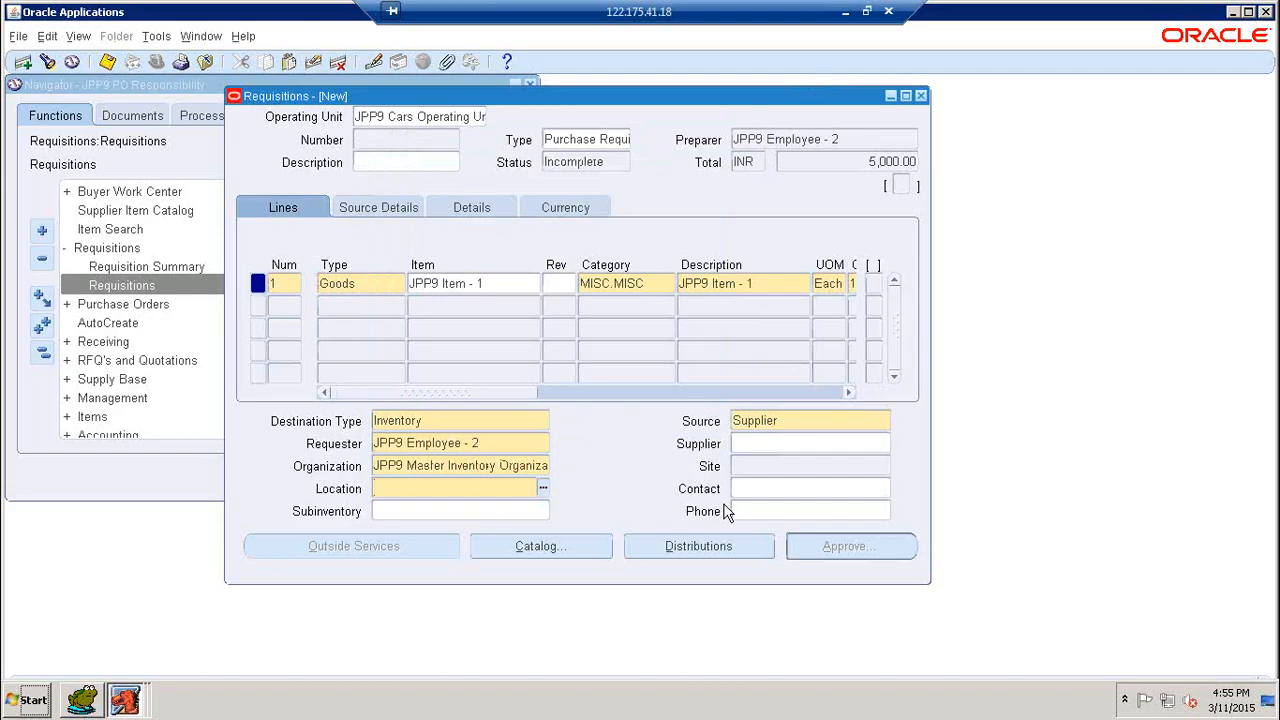
- Set the deliver-to location of line 1 to JPP9 Locations
text(JPP9 L)
key(Tab)
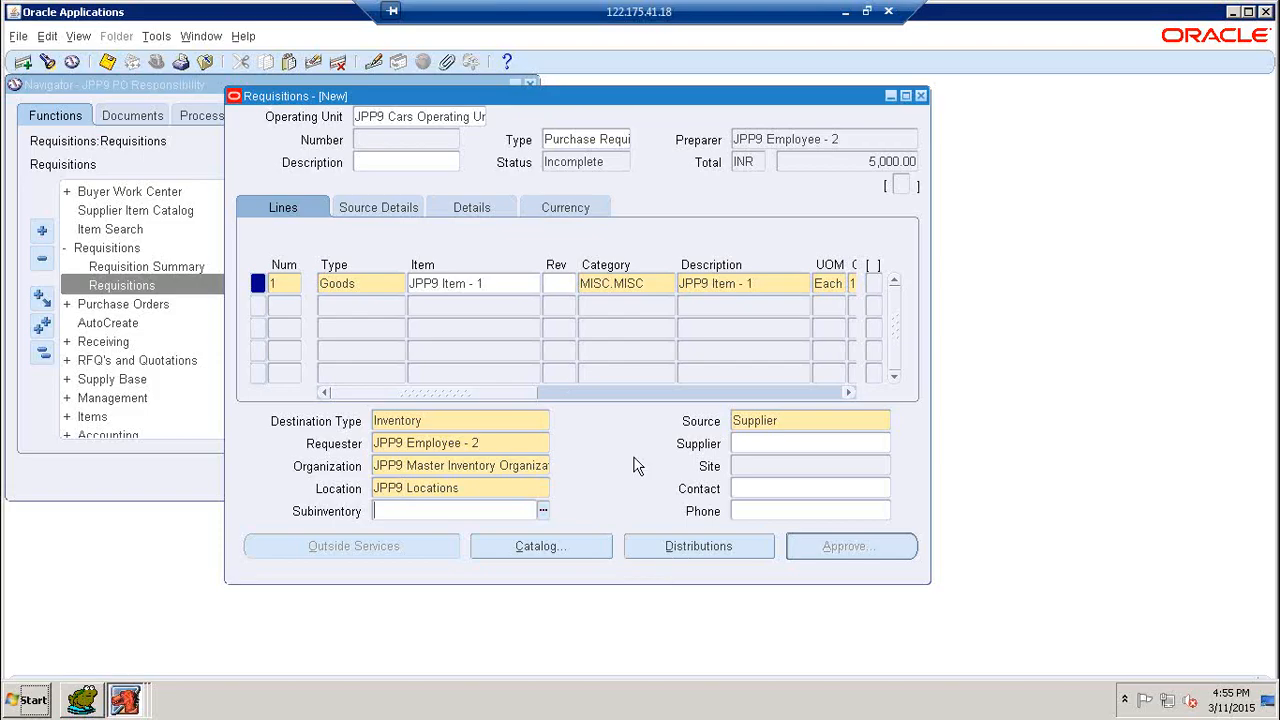
- Open the distributions of line 1 and have the charge account filled in for distribution 1
click(680, 554)
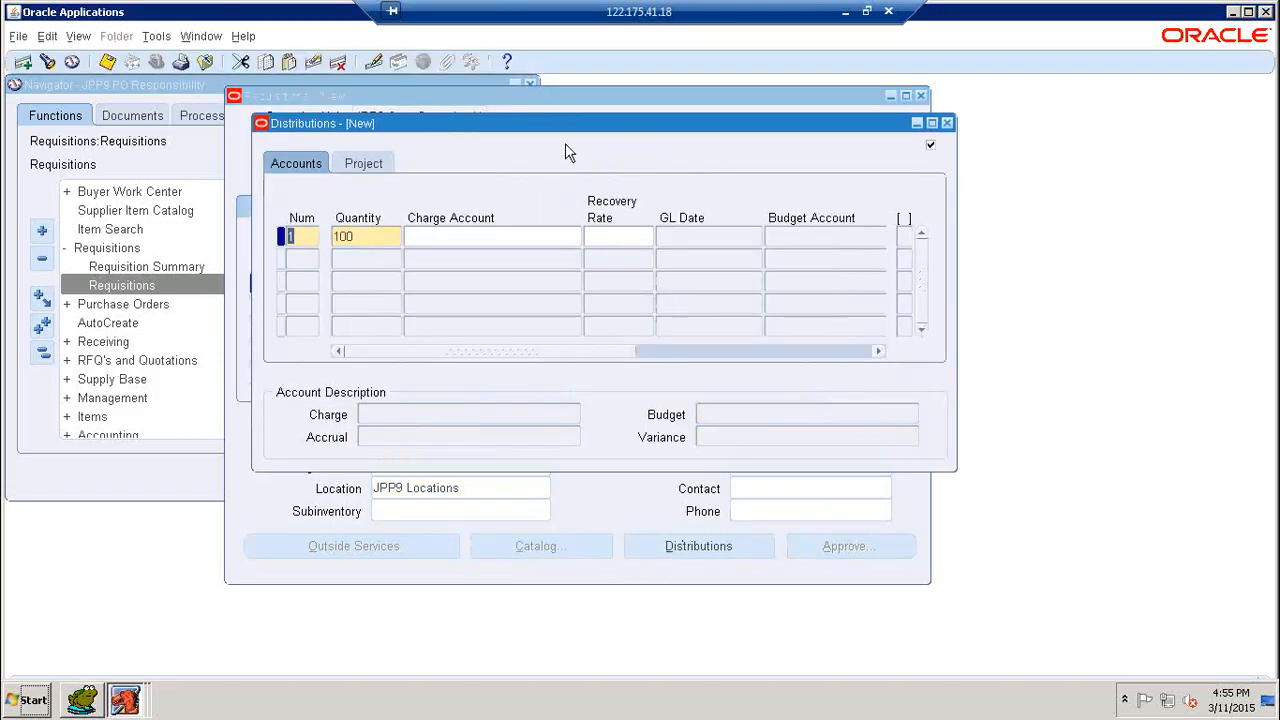
drag(570, 123, 730, 206)
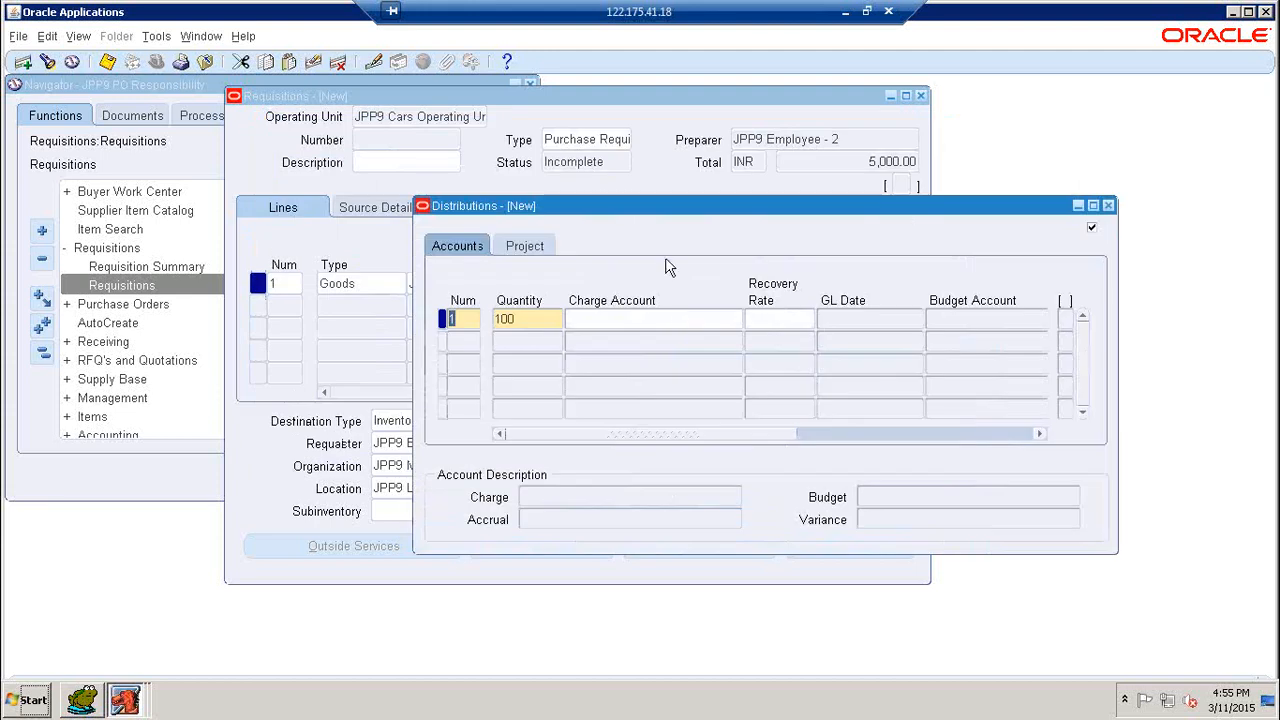
click(676, 317)
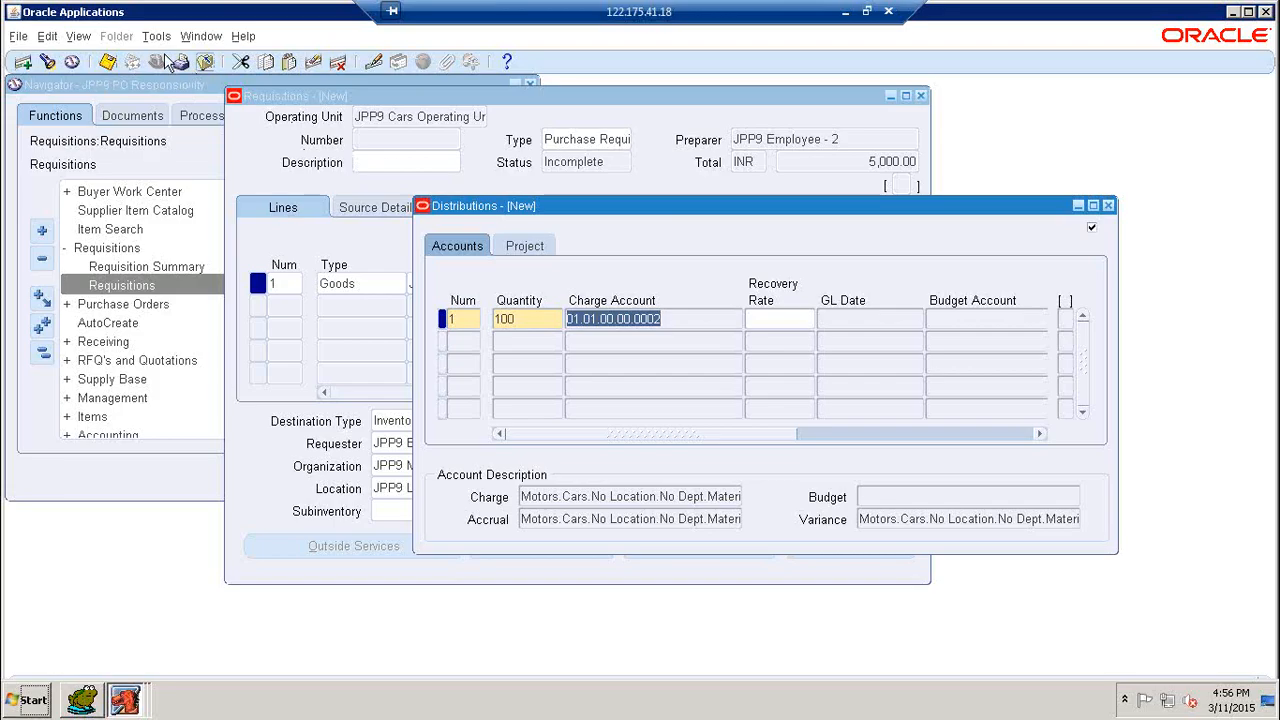
- Save the requisition with its distribution and close the Distributions window
click(108, 63)
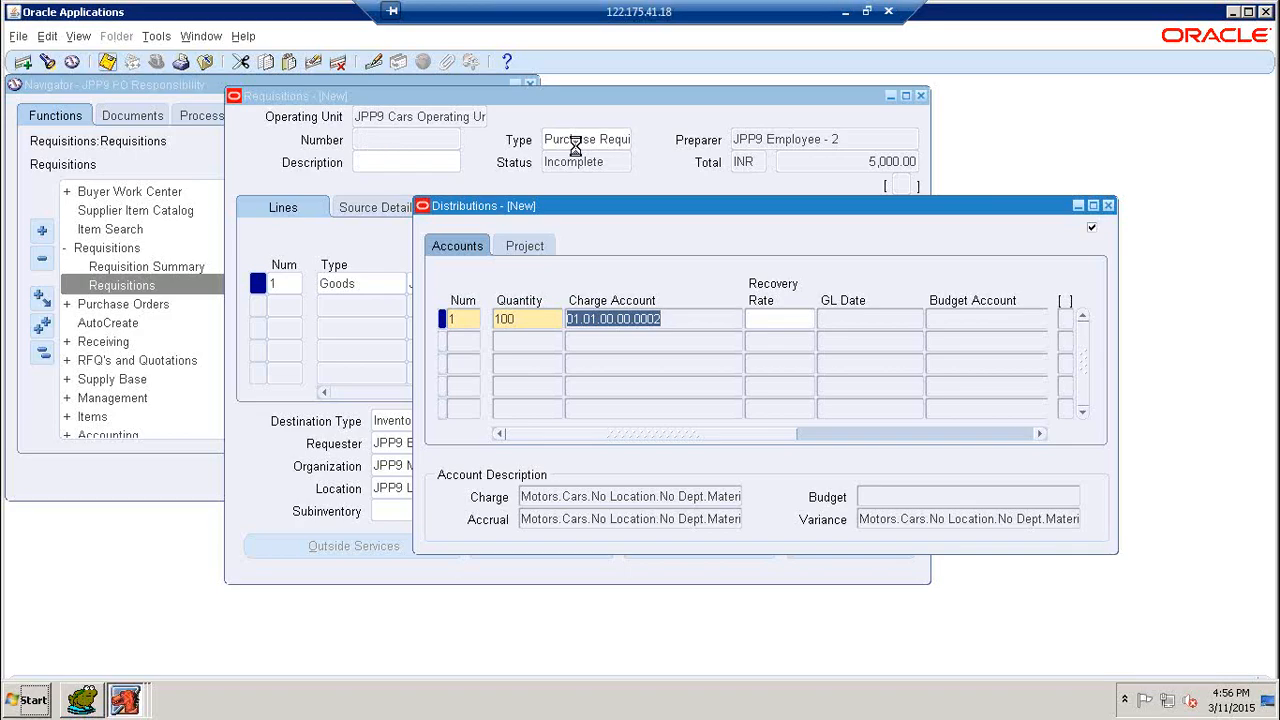
click(1249, 12)
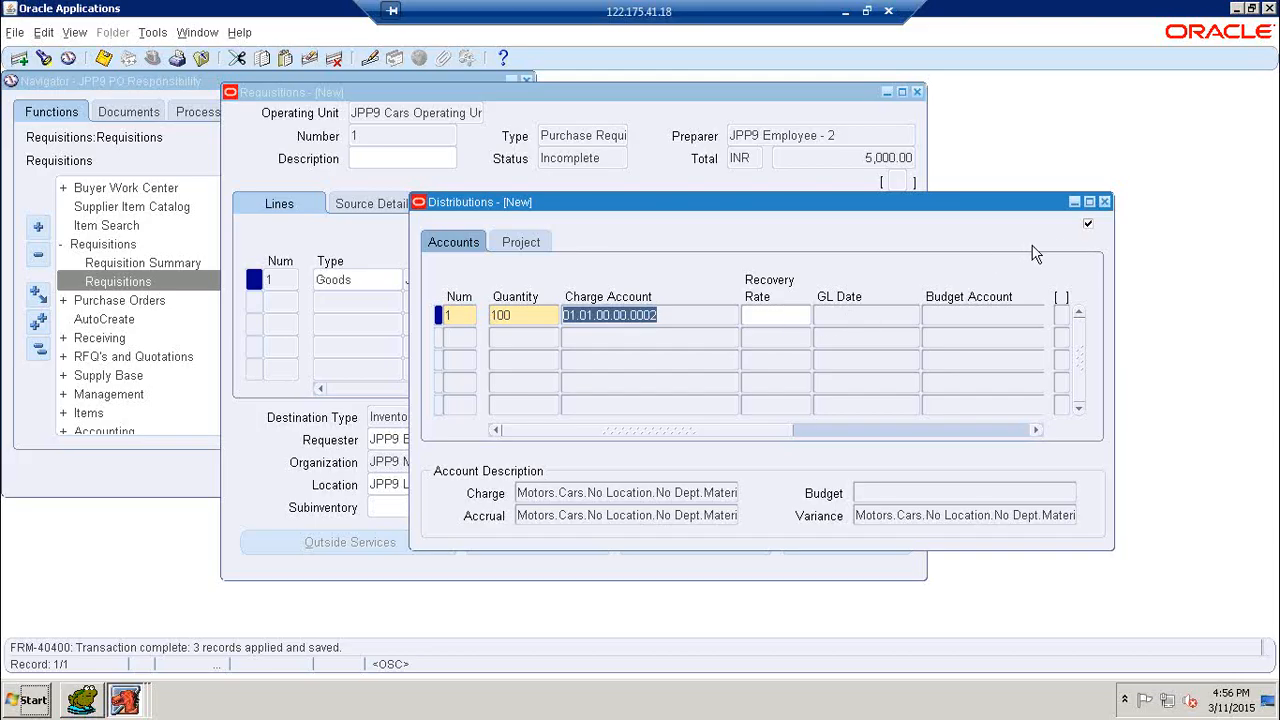
click(1105, 202)
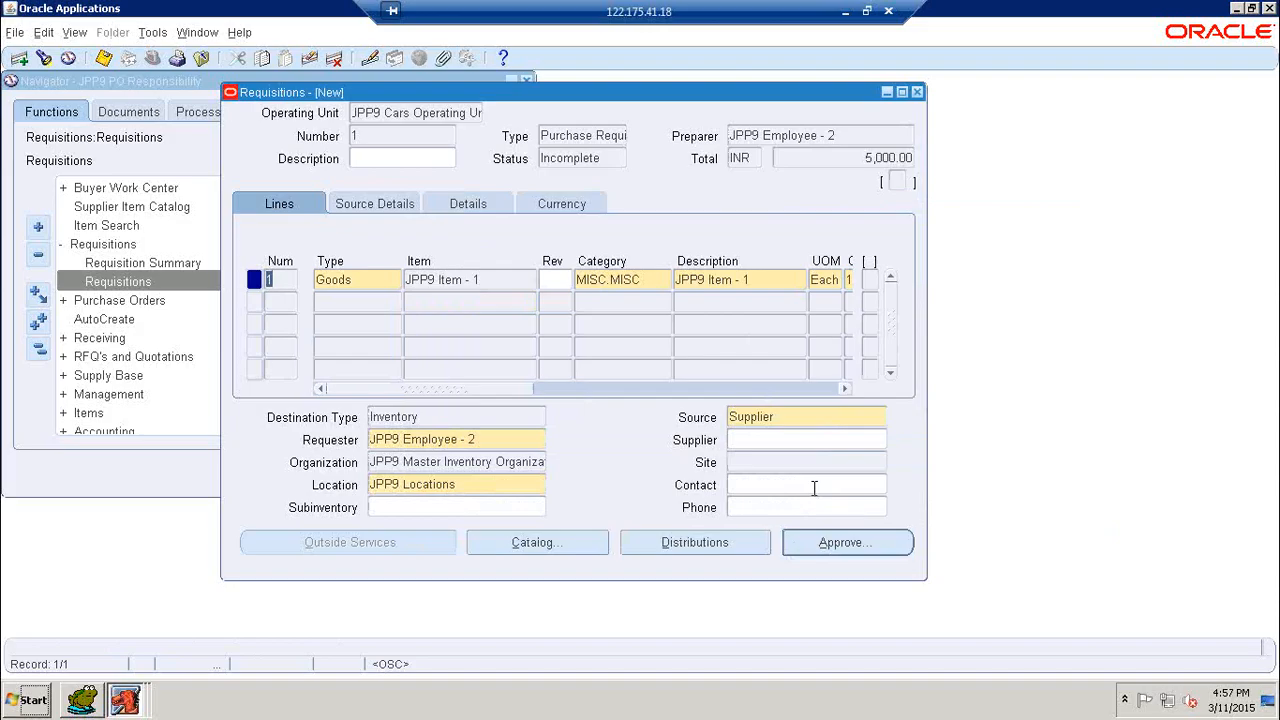
key(super+d)
right_click(582, 302)
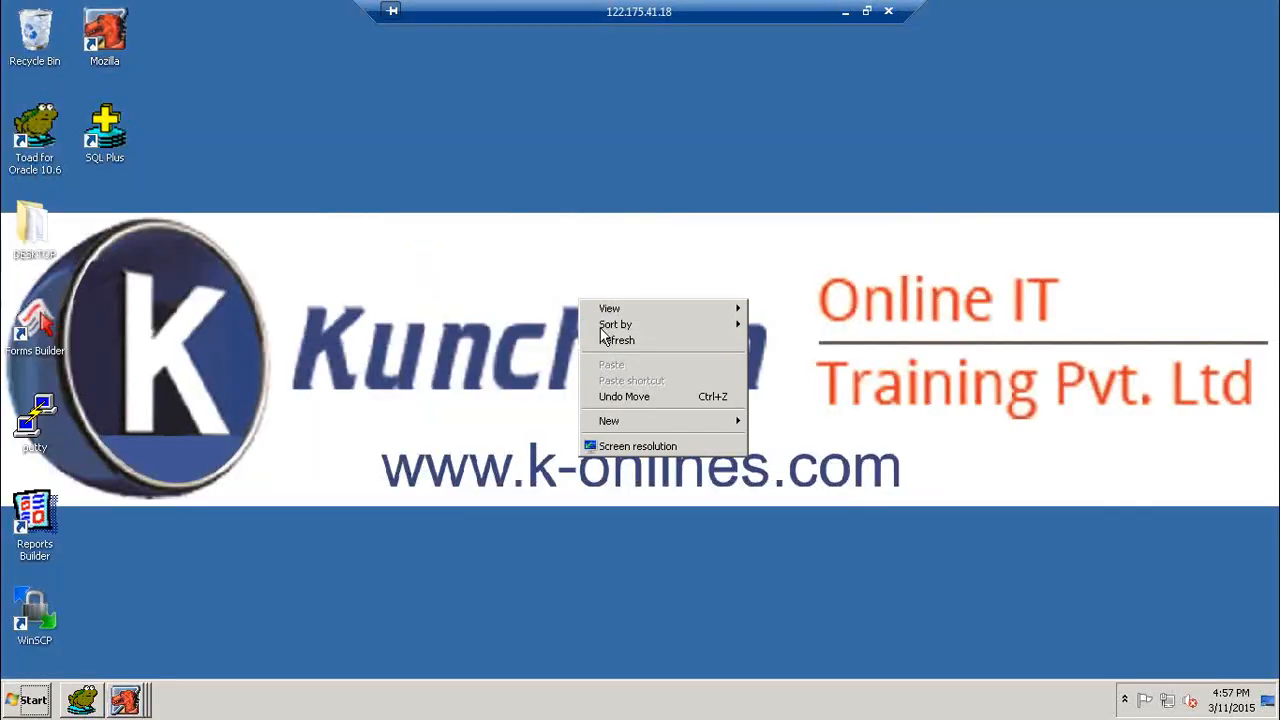
click(607, 342)
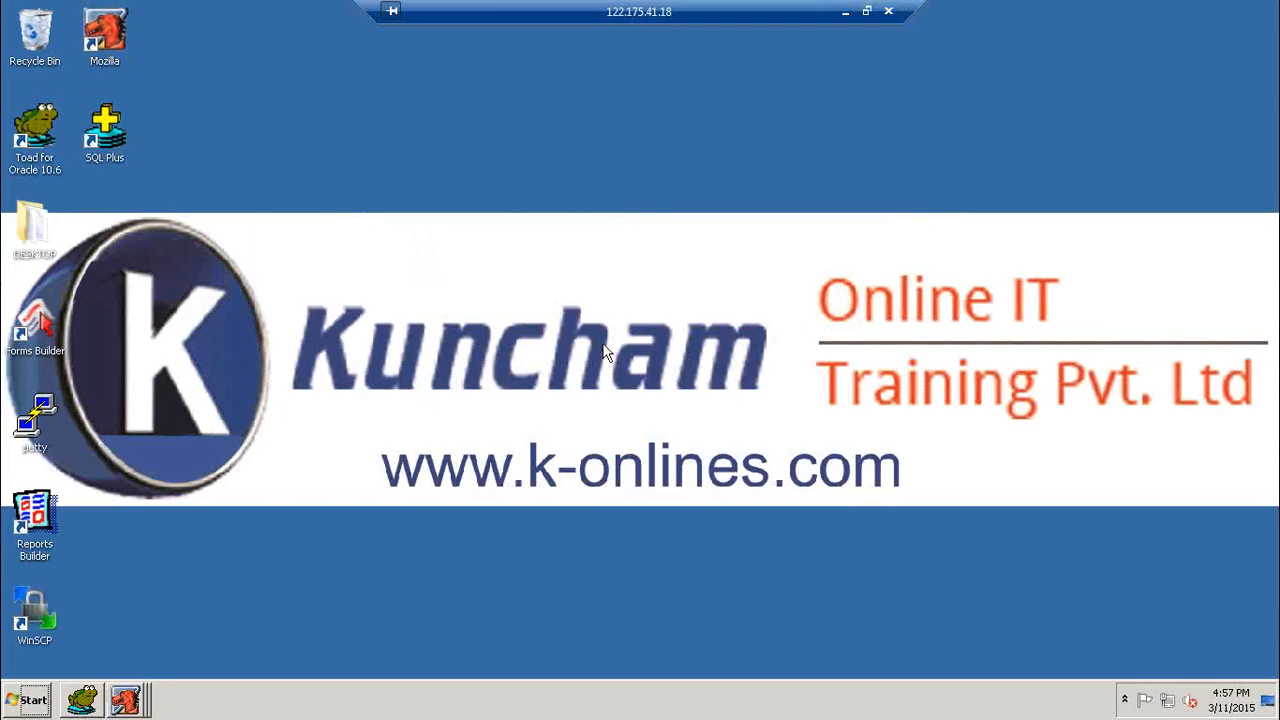
- Switch to Toad for Oracle and add a new SQL editor tab
click(93, 711)
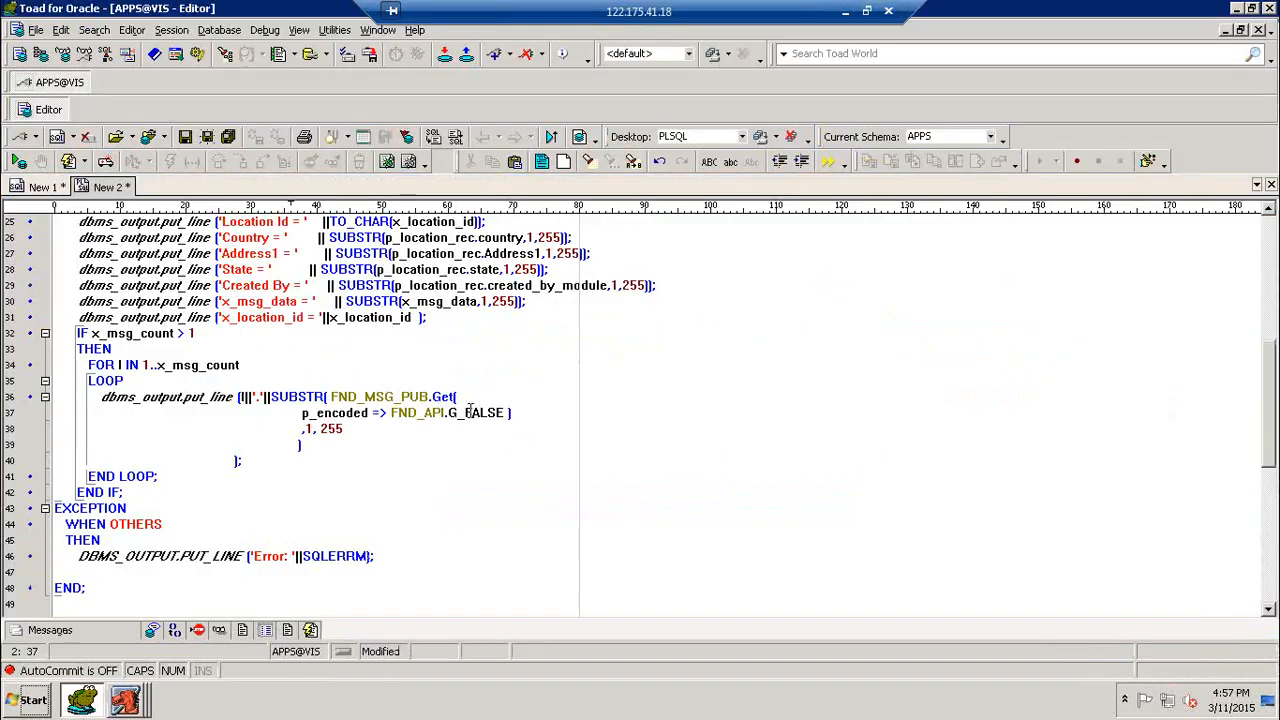
scroll(143, 300, down, 1)
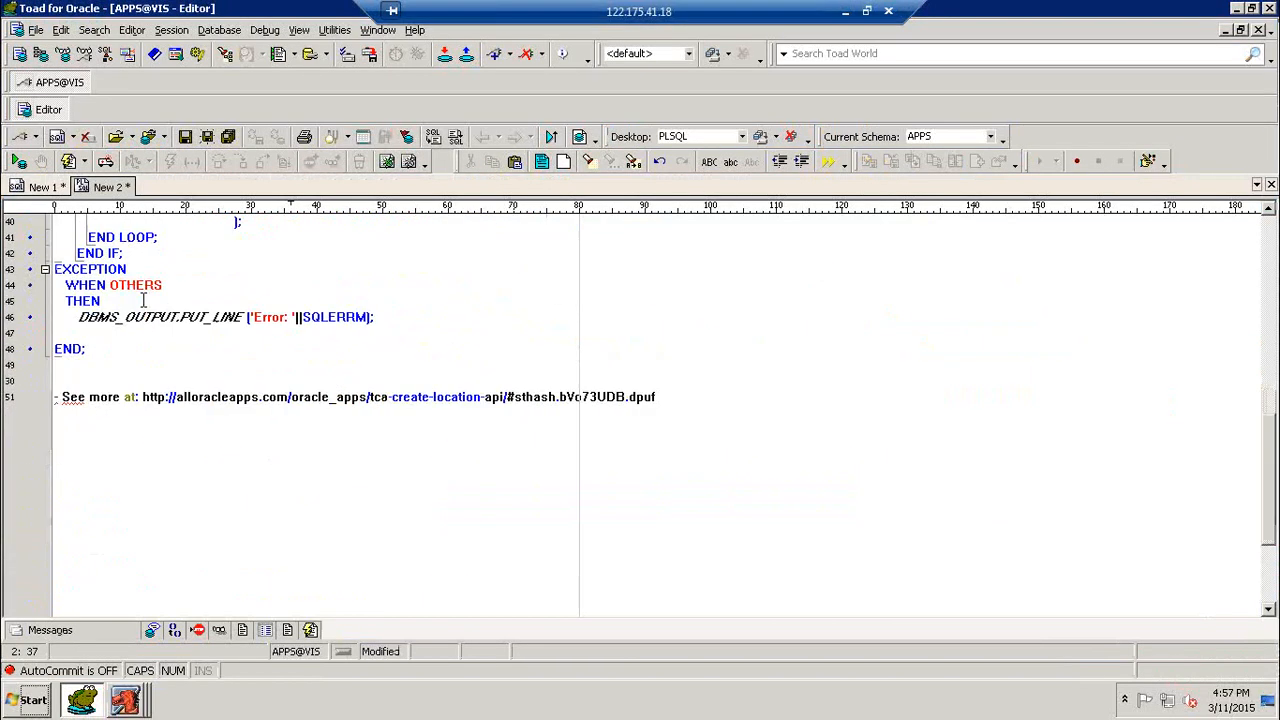
right_click(126, 190)
mouse_move(192, 204)
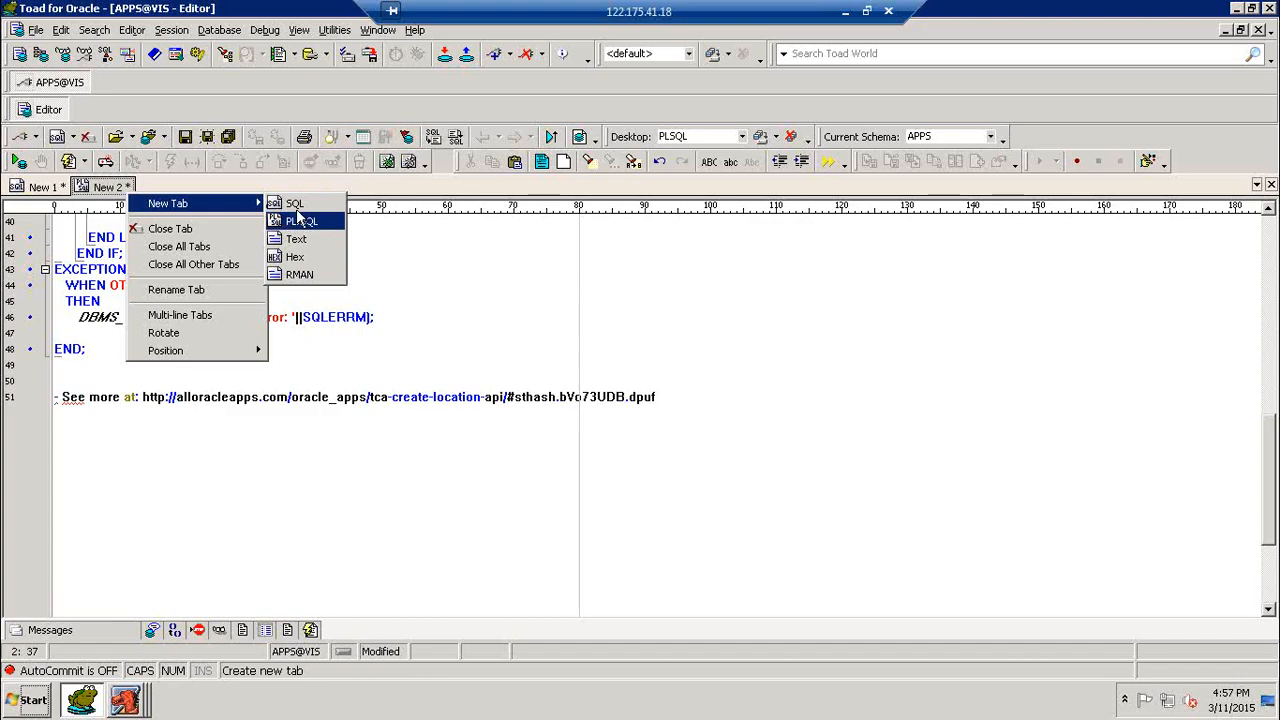
click(297, 205)
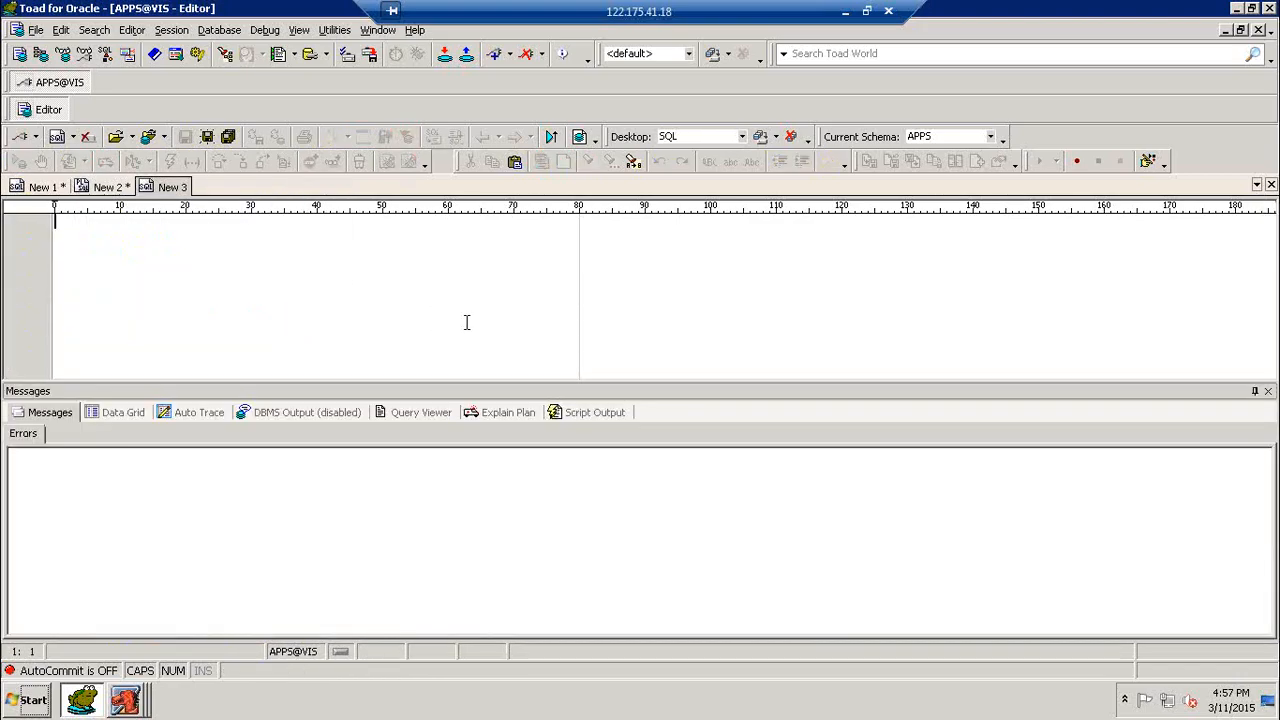
- Write and run the query SELECT * FROM PO_REQUISITION_HEADERS_ALL WHERE SEGMENT1='1'
text(SELECT * FRO)
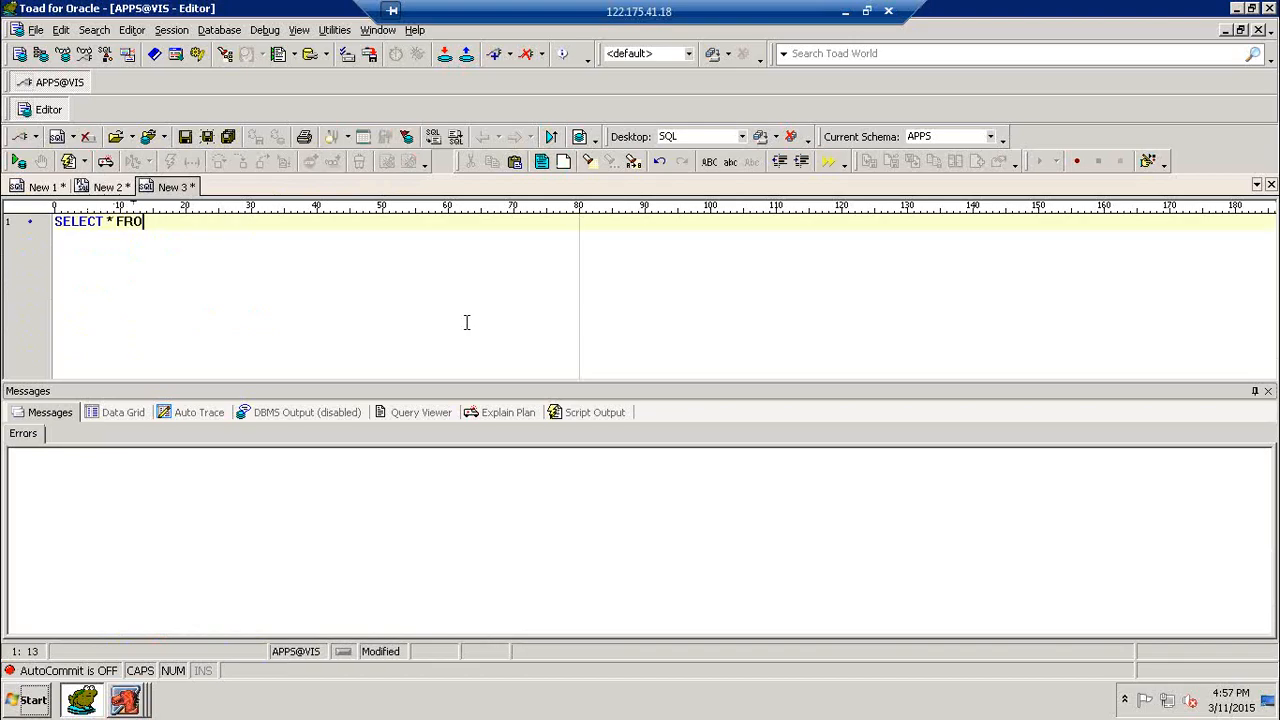
text(M PO_REQUISITION_)
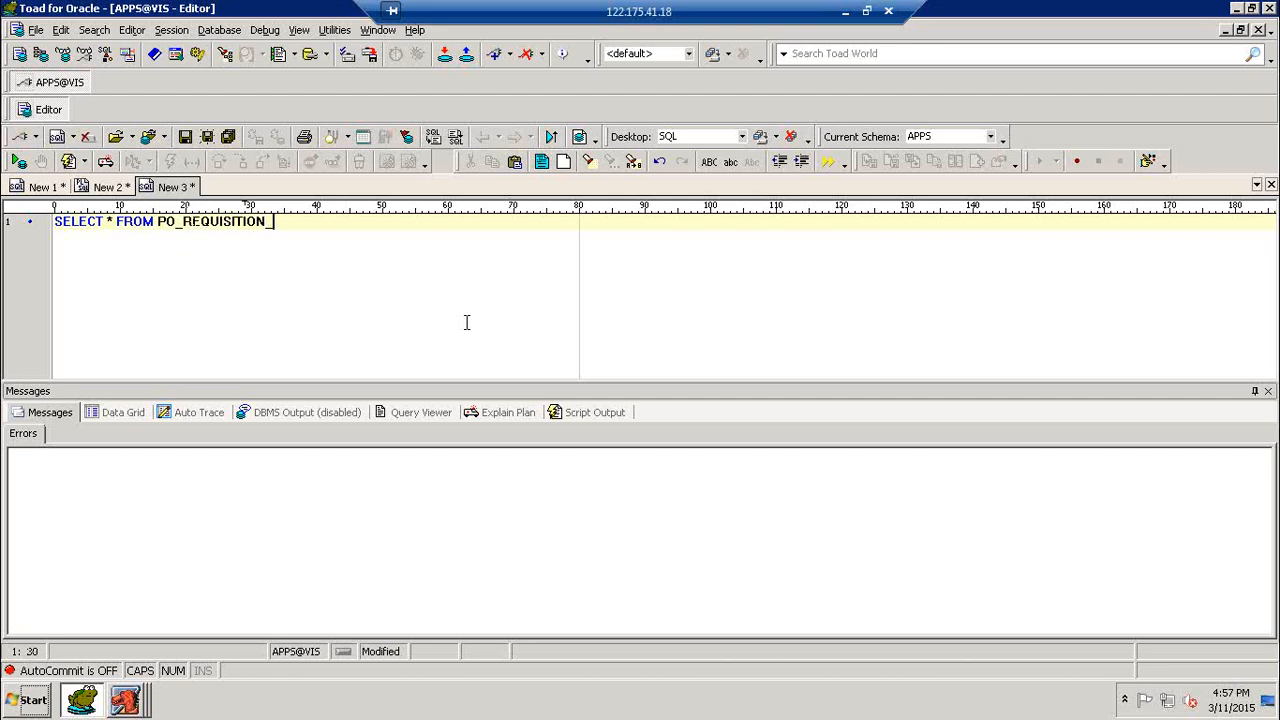
text(HEADERS_ALL WHERE)
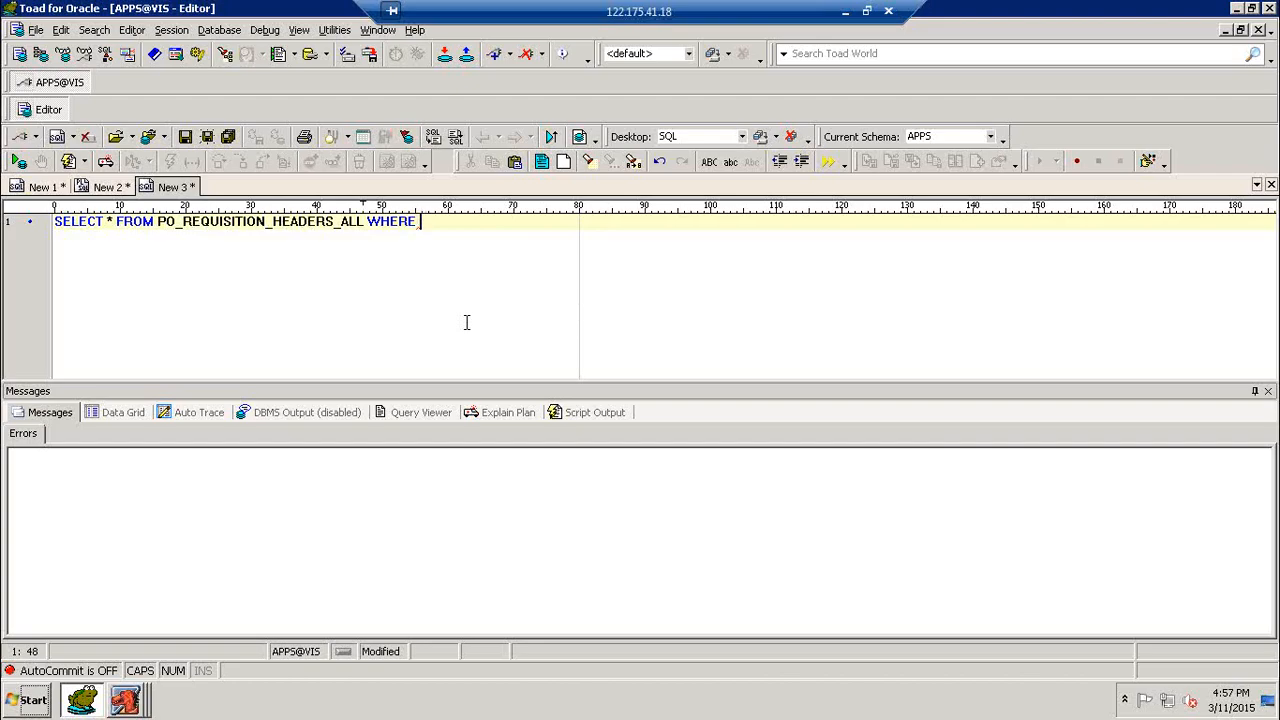
text(SEGMENT1='1')
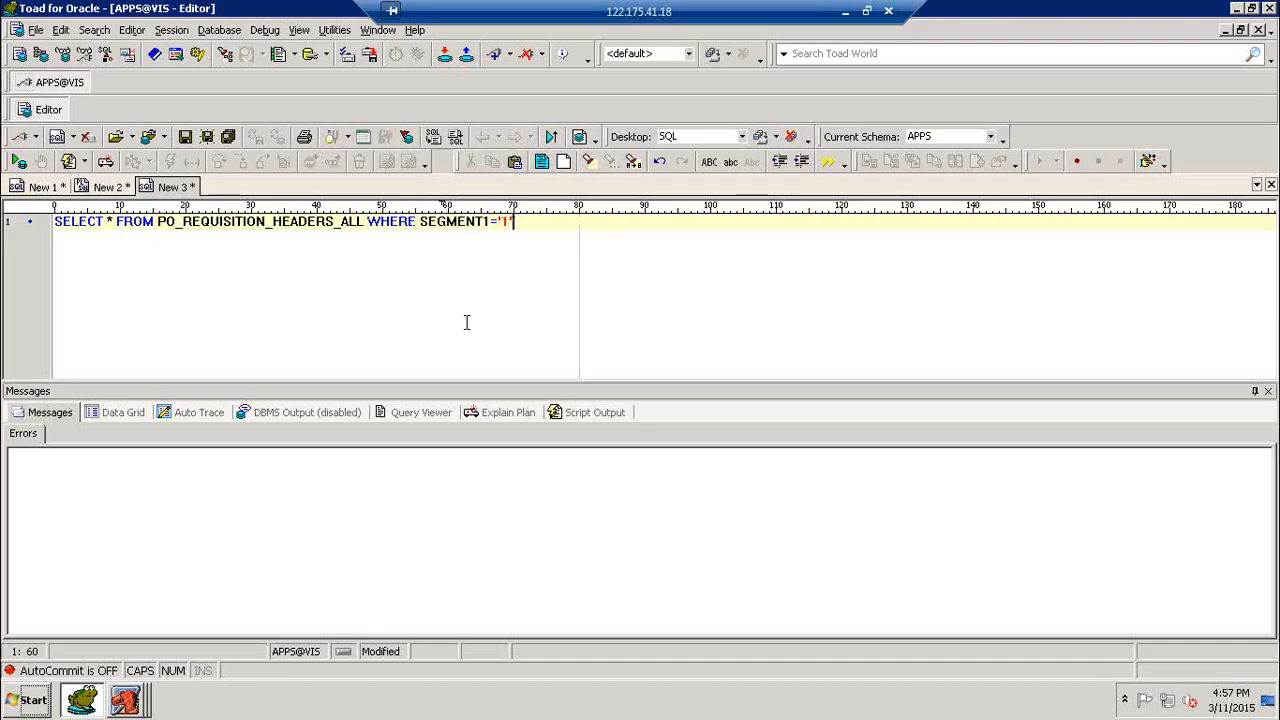
key(F9)
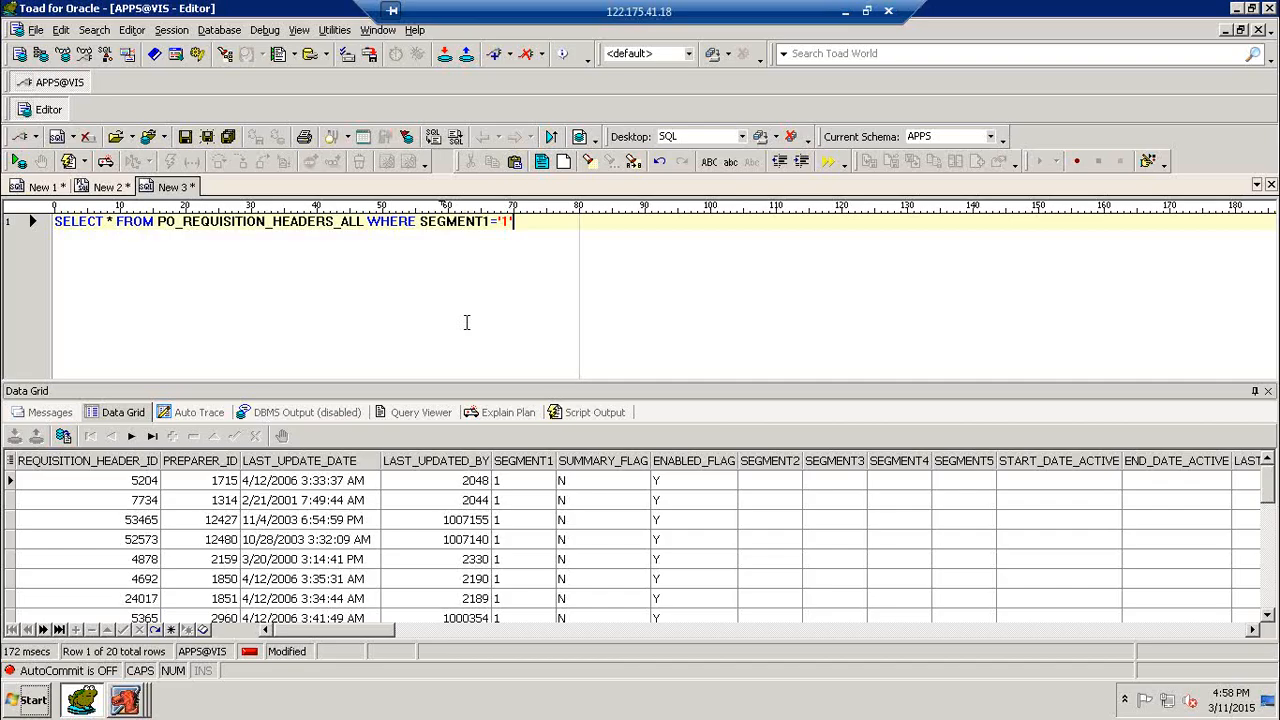
- Insert two blank lines below and two above the requisition headers query, ending on the first line
key(Return)
key(Return)
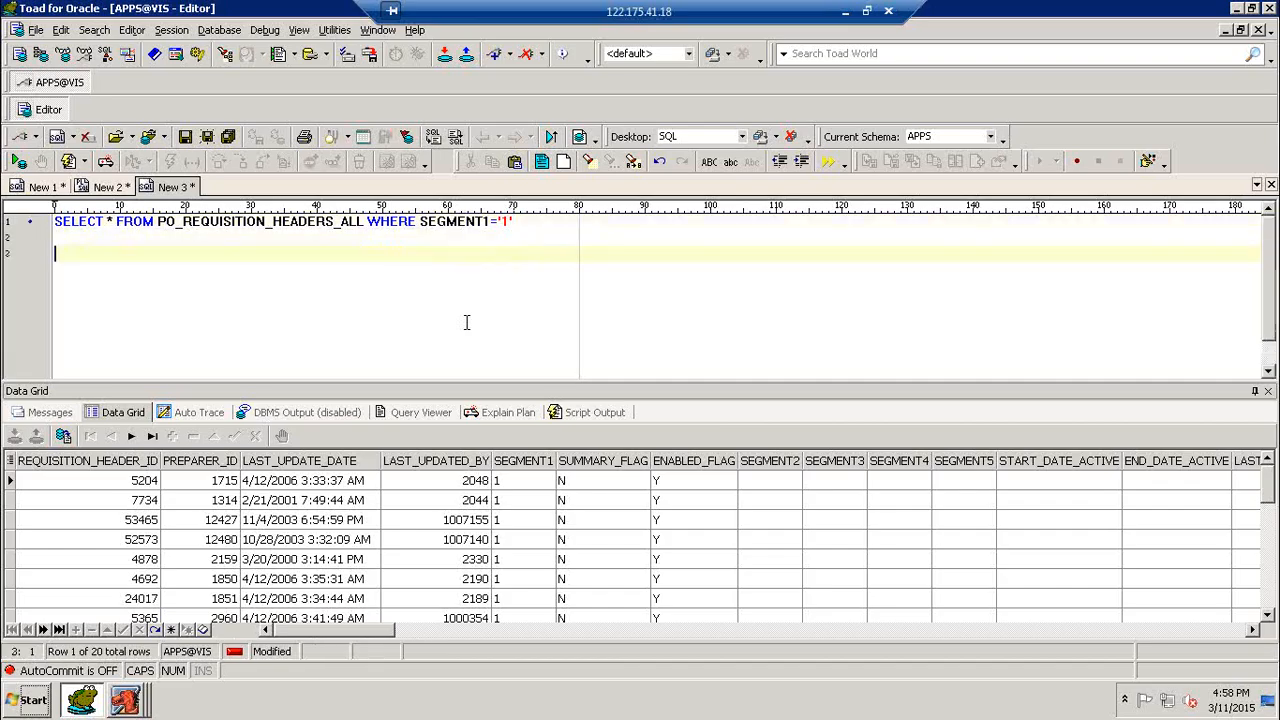
key(Up)
key(Up)
key(Return)
key(Return)
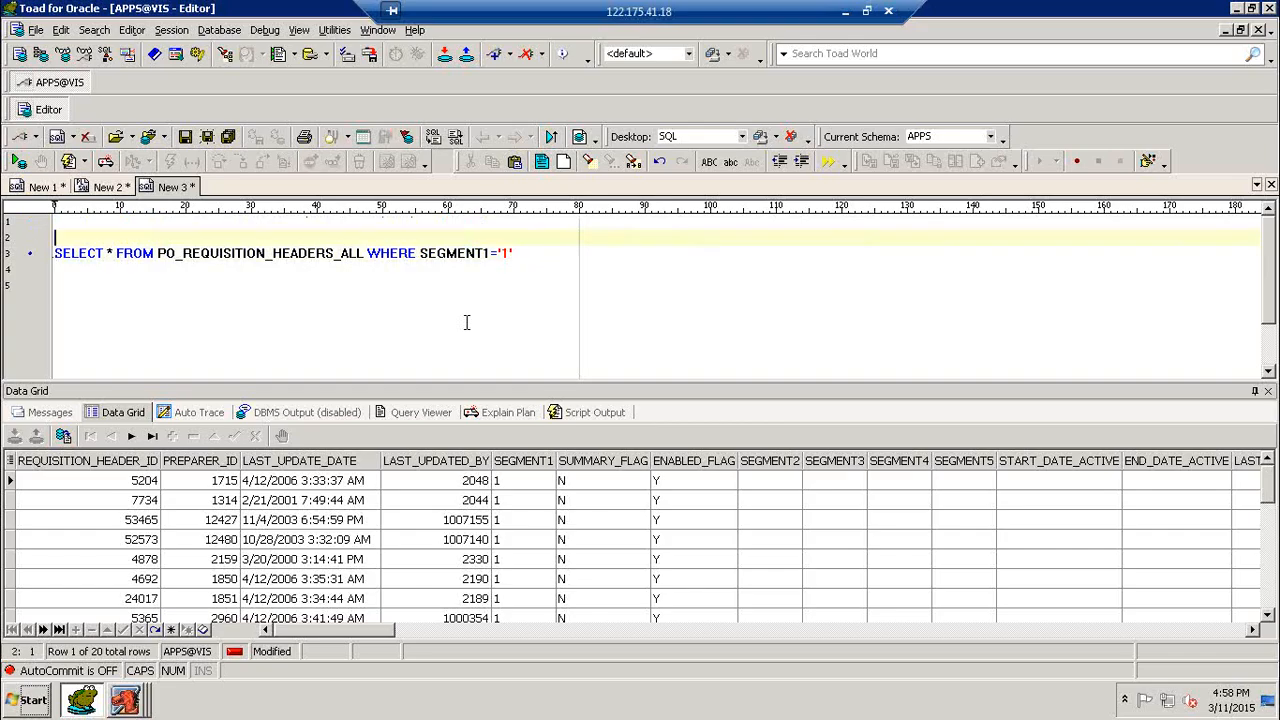
key(Up)
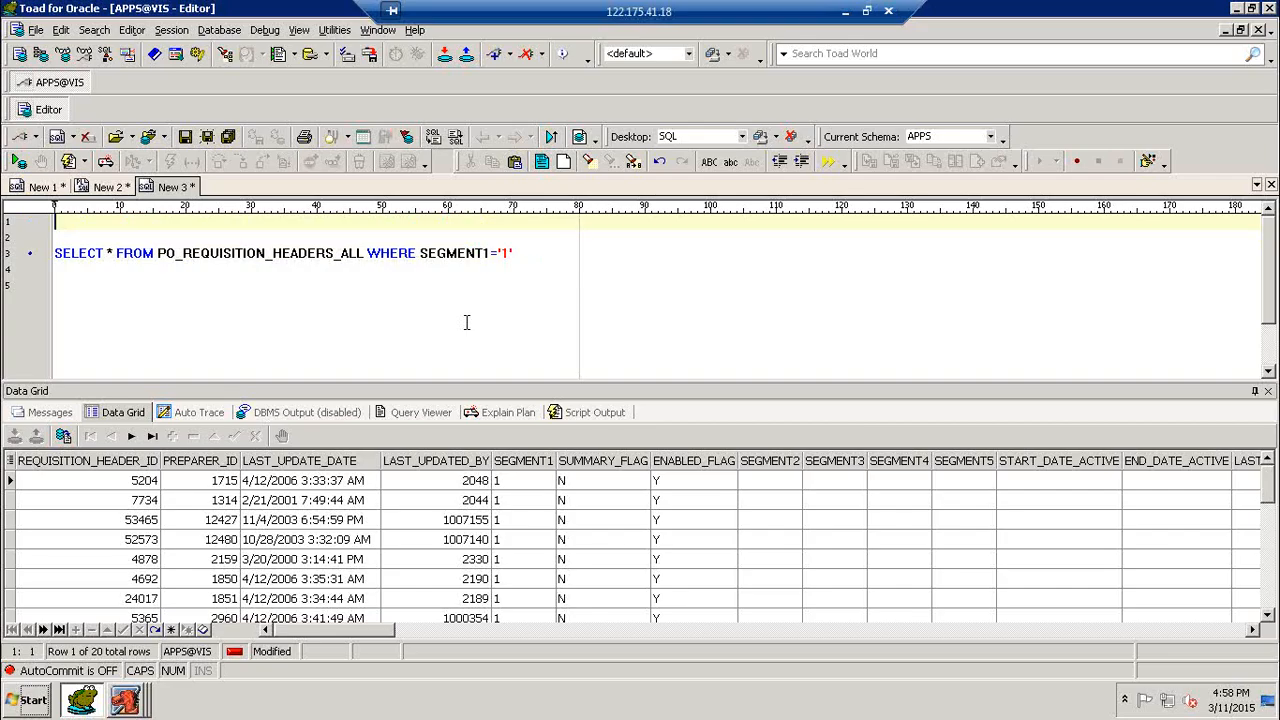
- Write and run SELECT * FROM HR_OPERATING_UNITS above the requisition headers query
text(SELECT * FROM HR_)
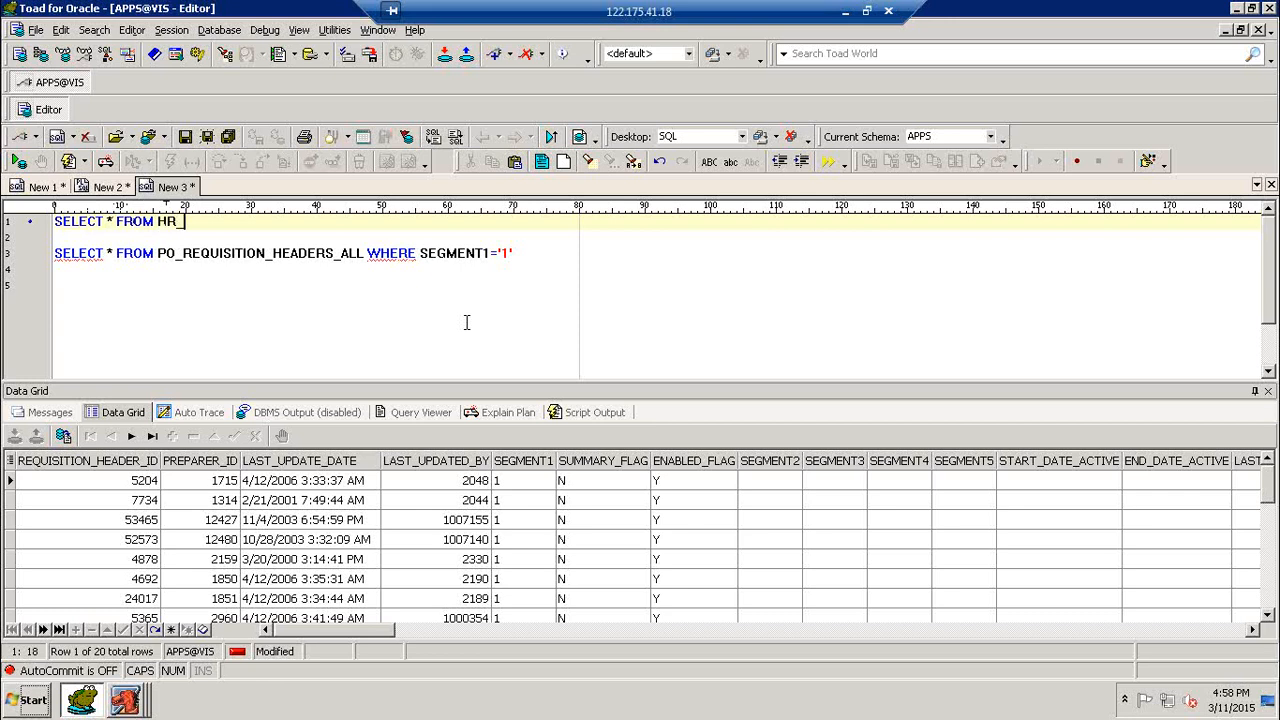
text(OPERATION)
key(BackSpace)
key(BackSpace)
text(NG)
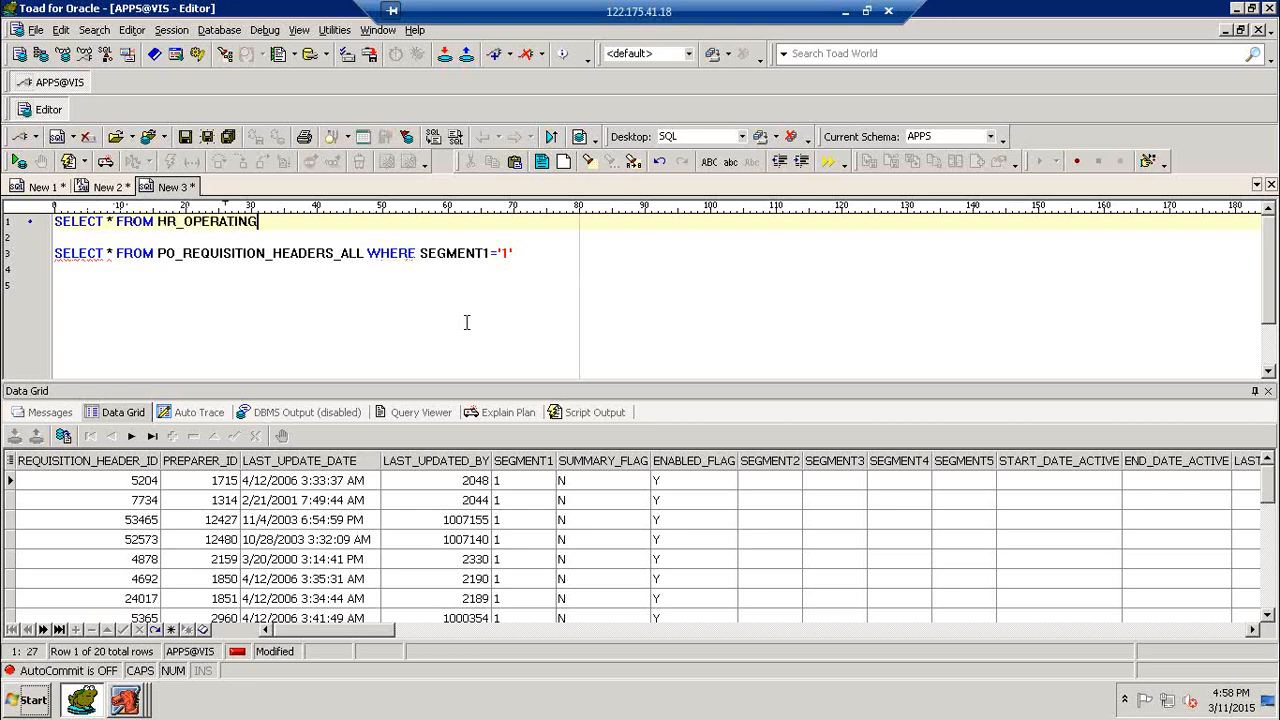
text(_UNITS)
key(F9)
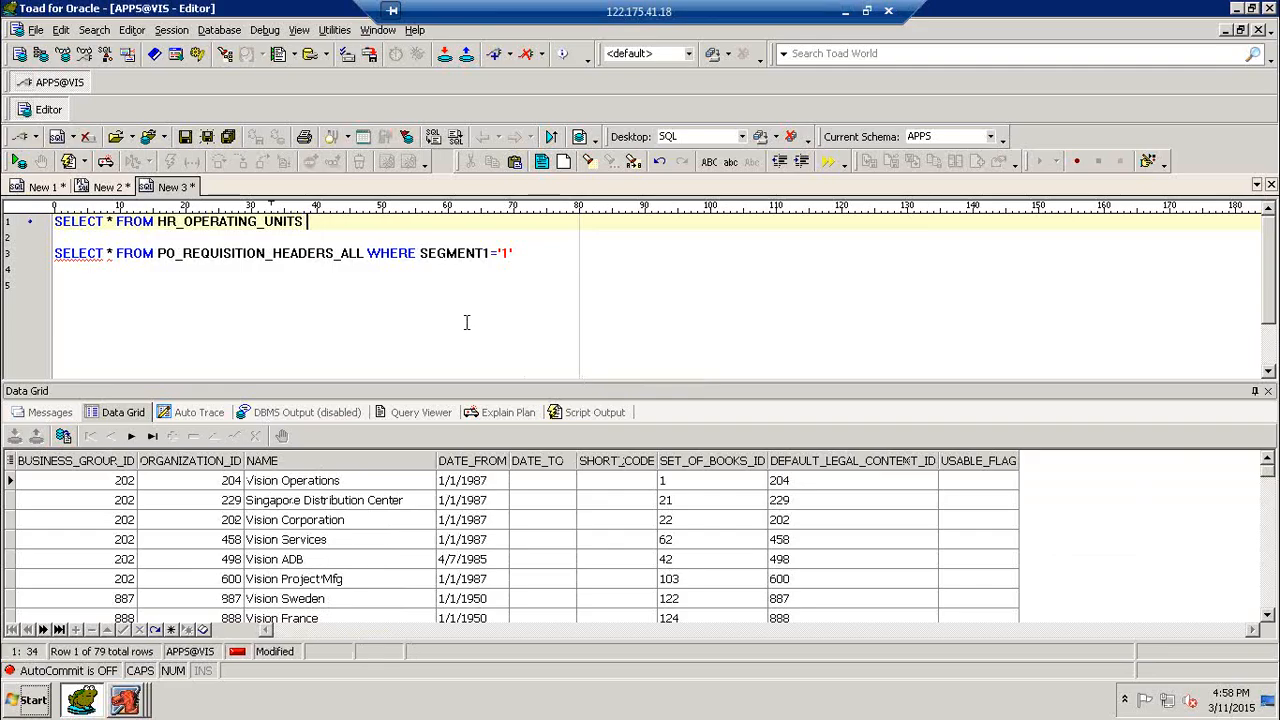
- Restrict the HR_OPERATING_UNITS query with WHERE NAME LIKE 'JPP9%' and run it
text(WHE)
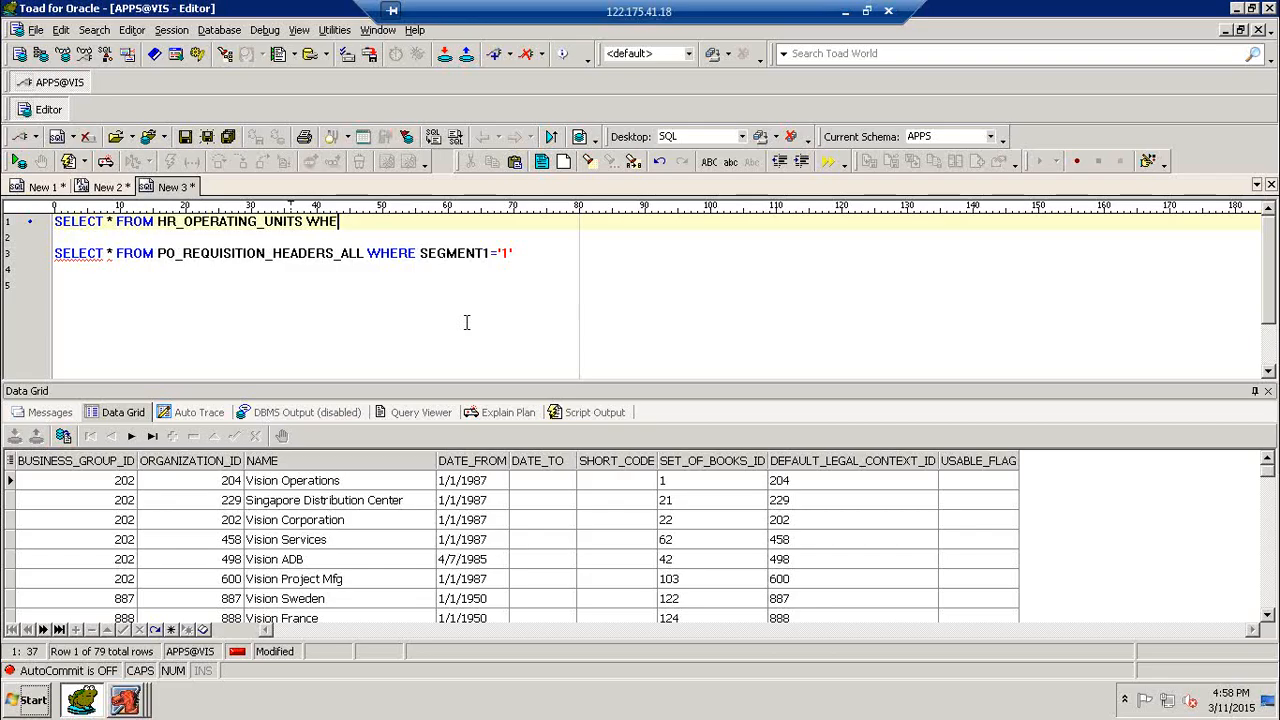
text(RE NAME )
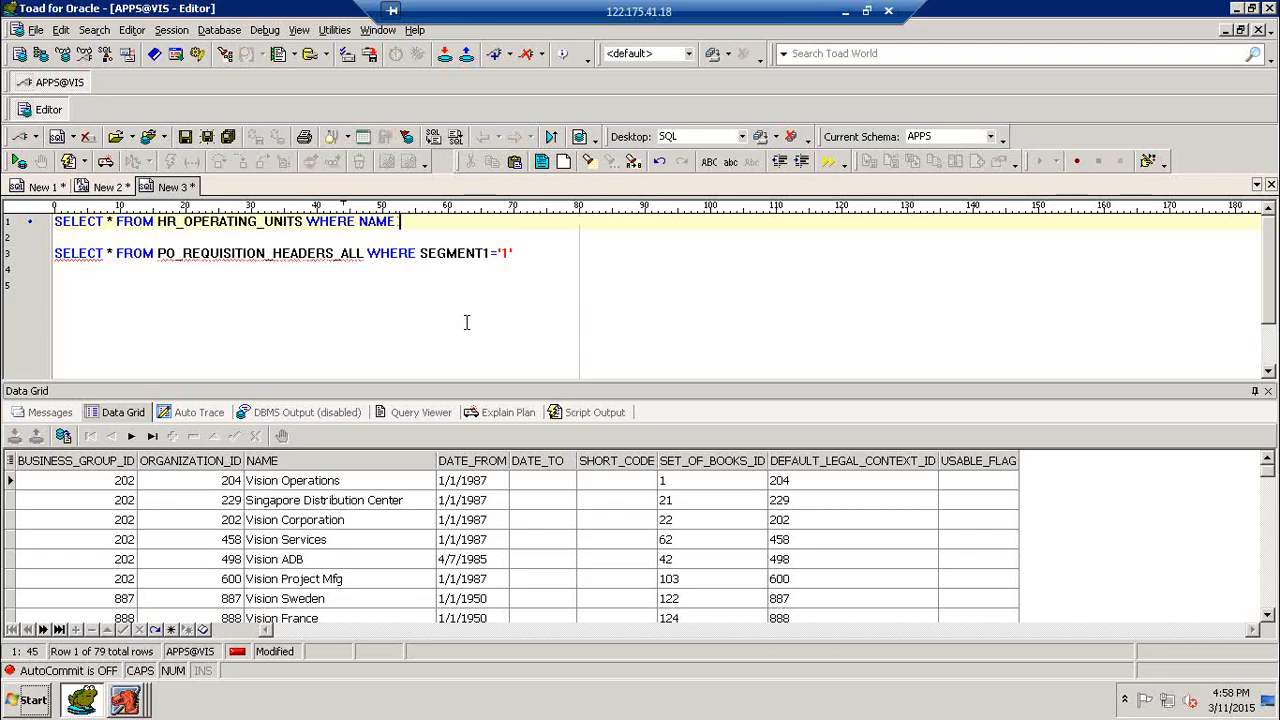
text(LIKE ')
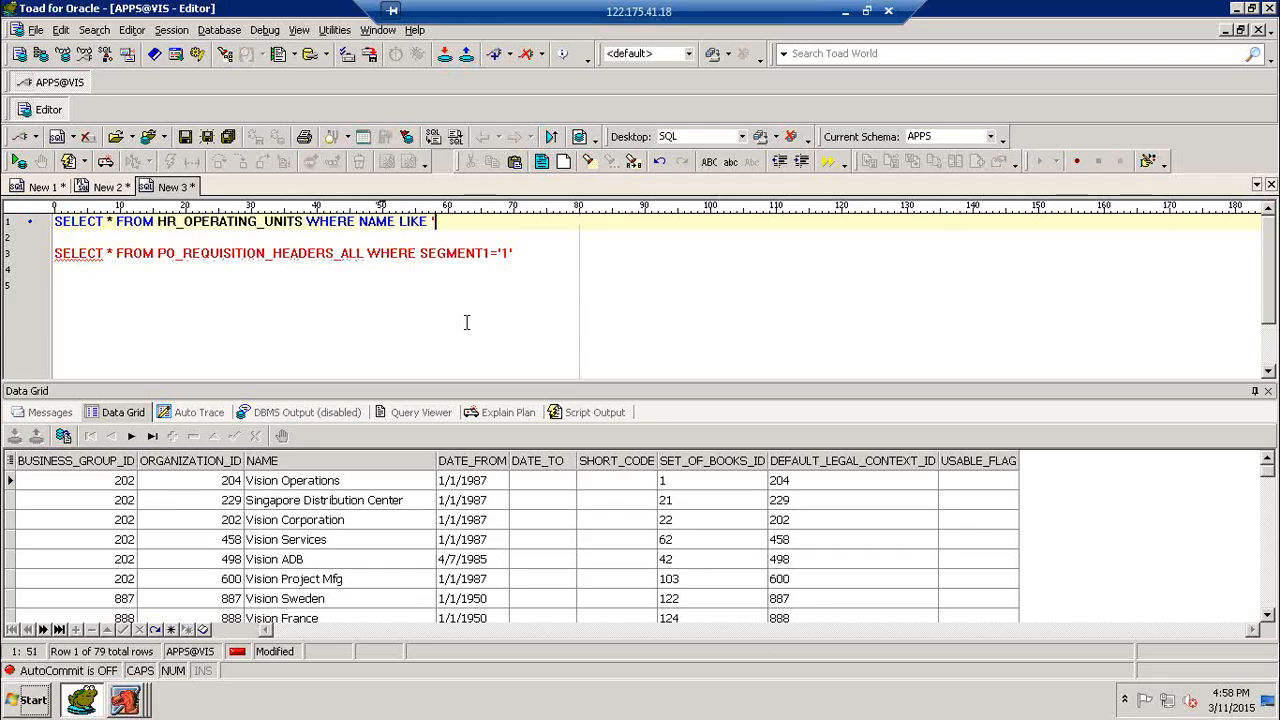
text(JPP9%')
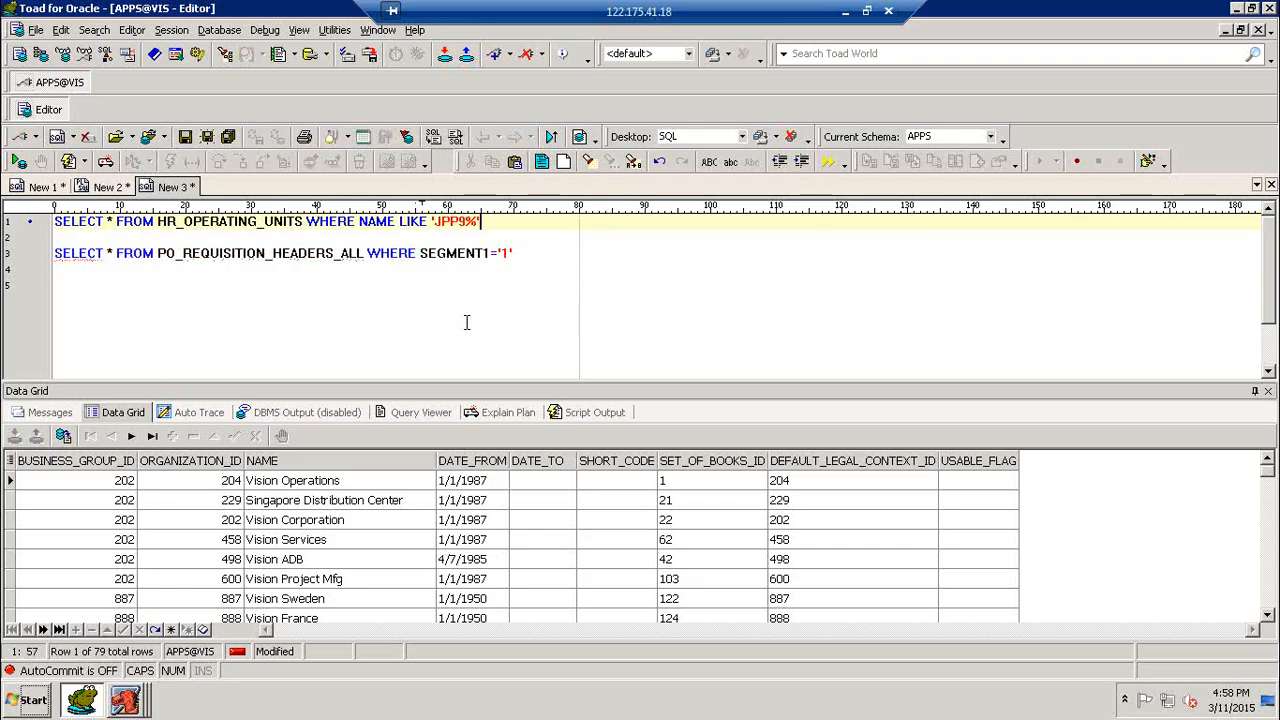
key(F9)
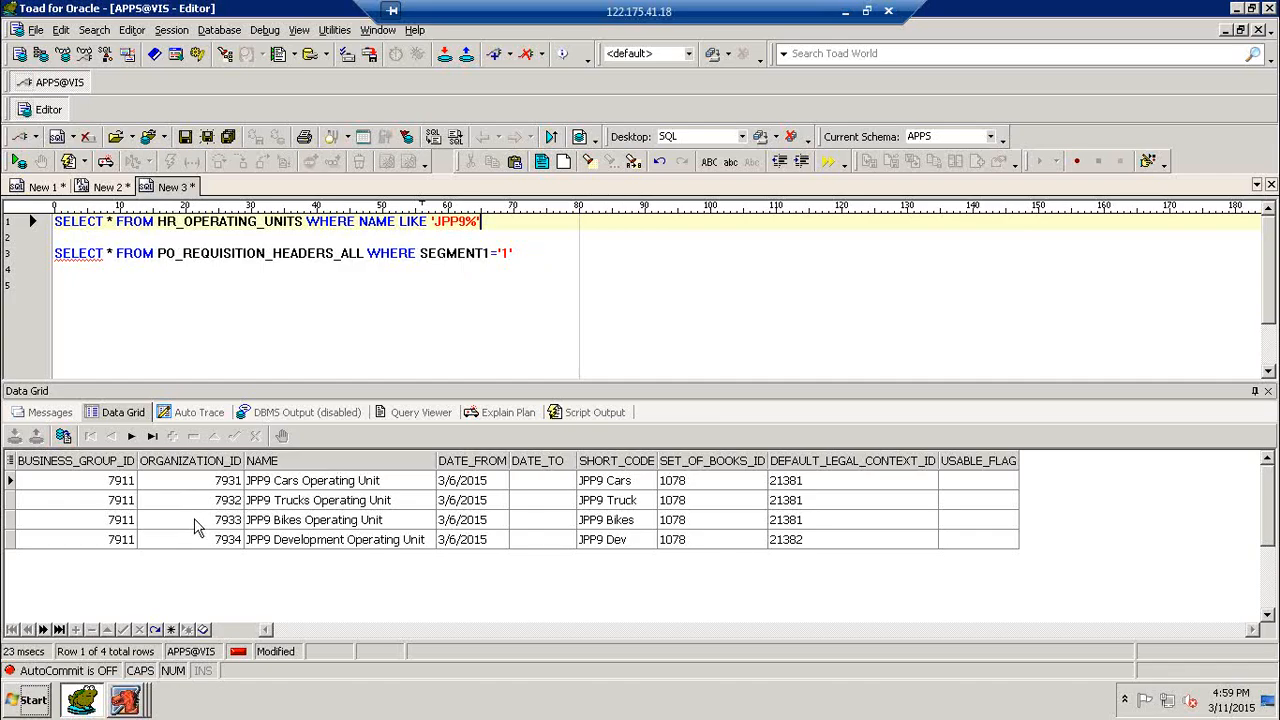
- Add AND ORG_ID='7931' to the PO_REQUISITION_HEADERS_ALL query and run it
click(551, 254)
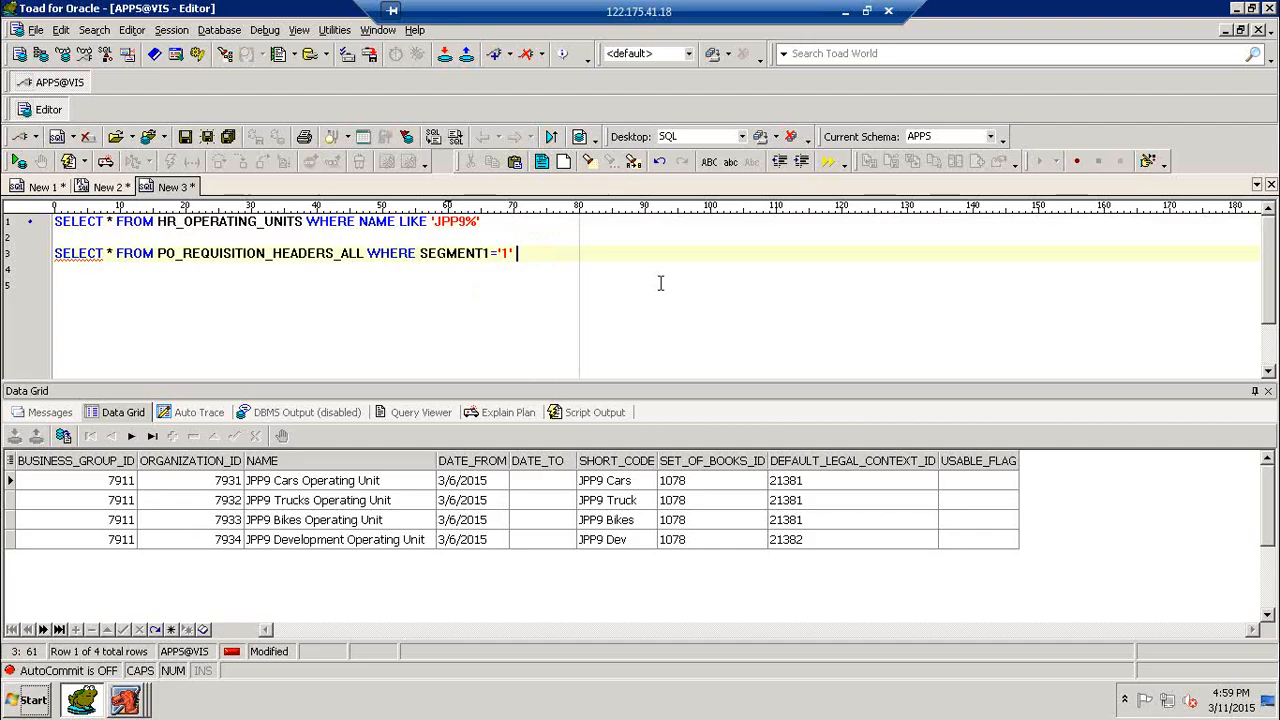
text(AND ORG_ID=')
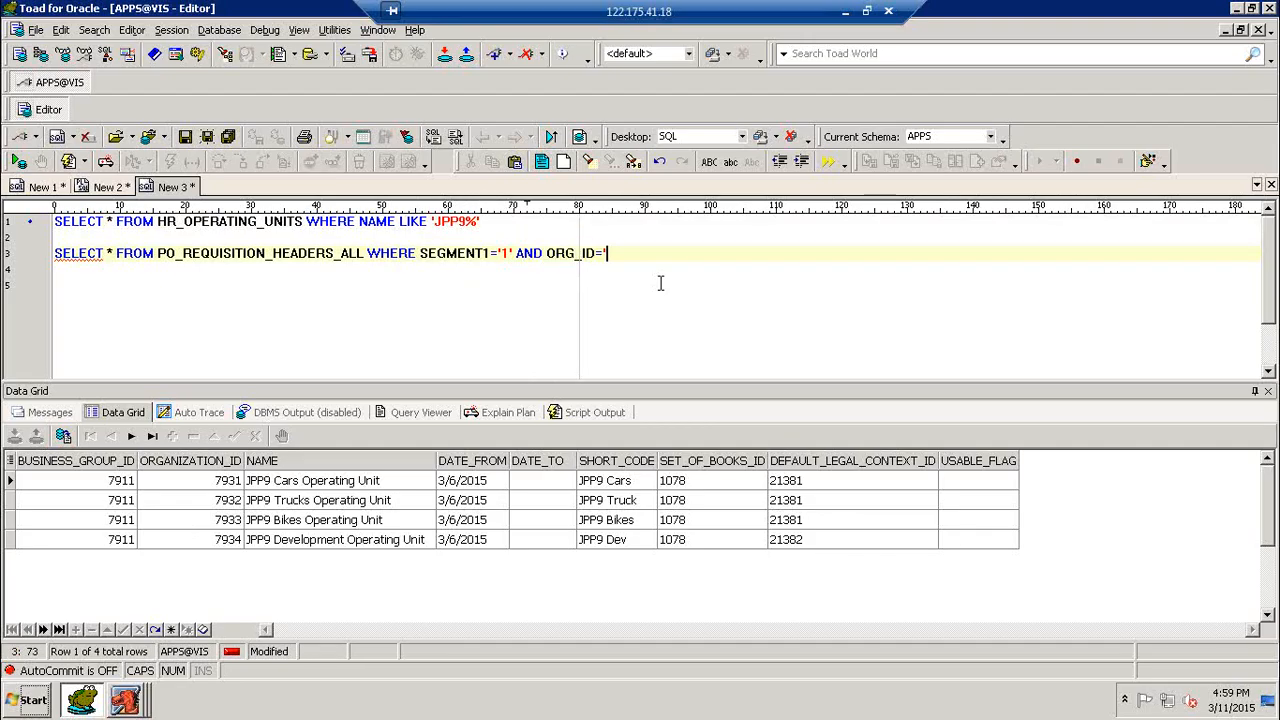
text(7931')
key(F9)
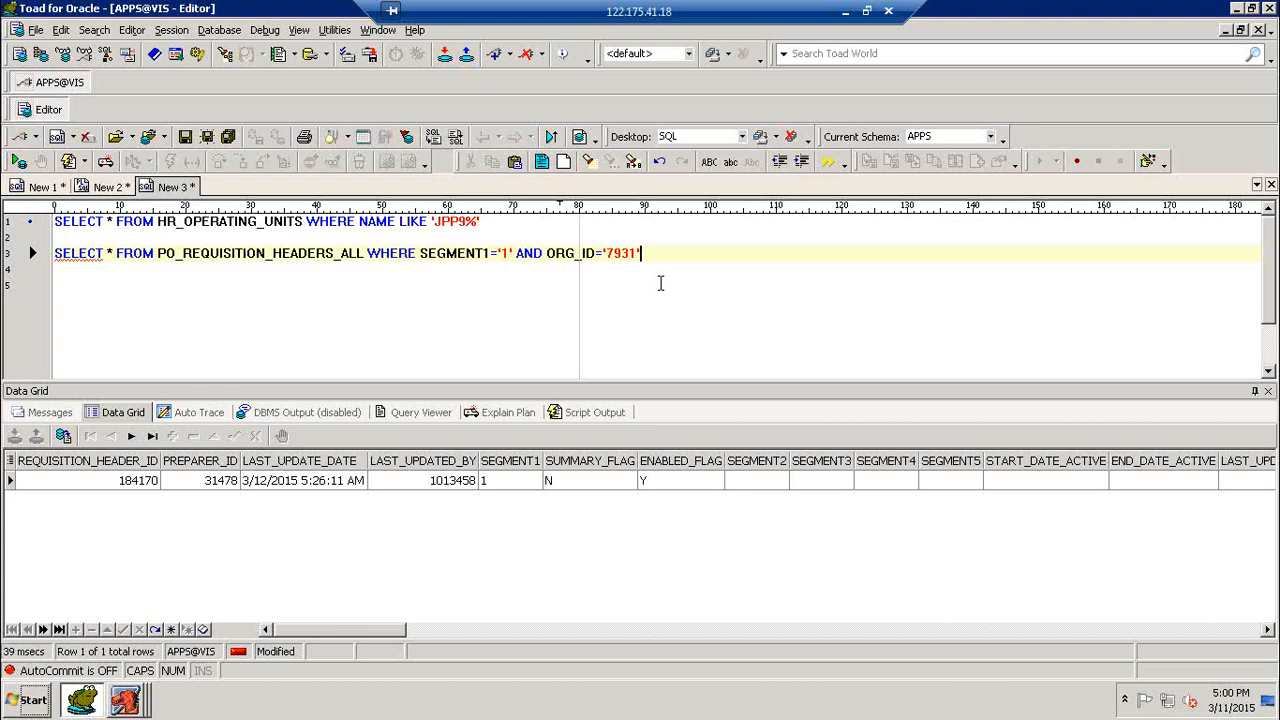
- Rerun the HR_OPERATING_UNITS query to check the organization IDs, and run the requisition headers query again
click(400, 222)
key(F9)
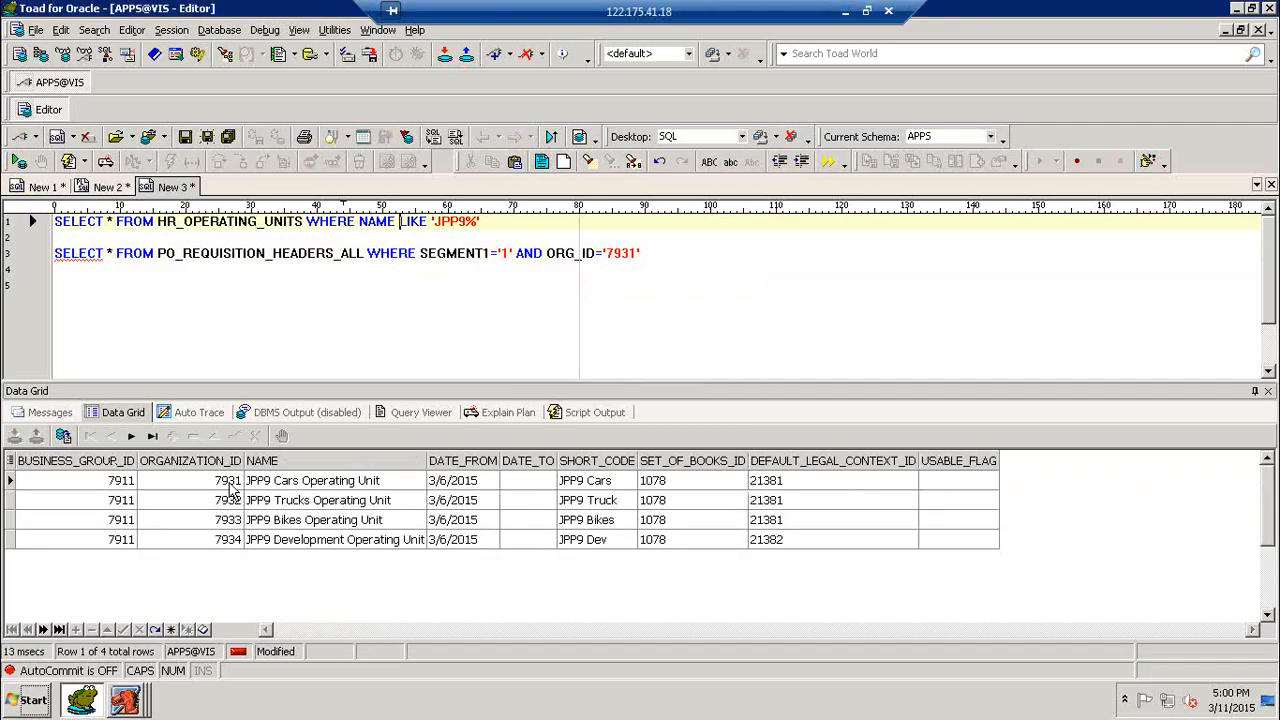
click(447, 255)
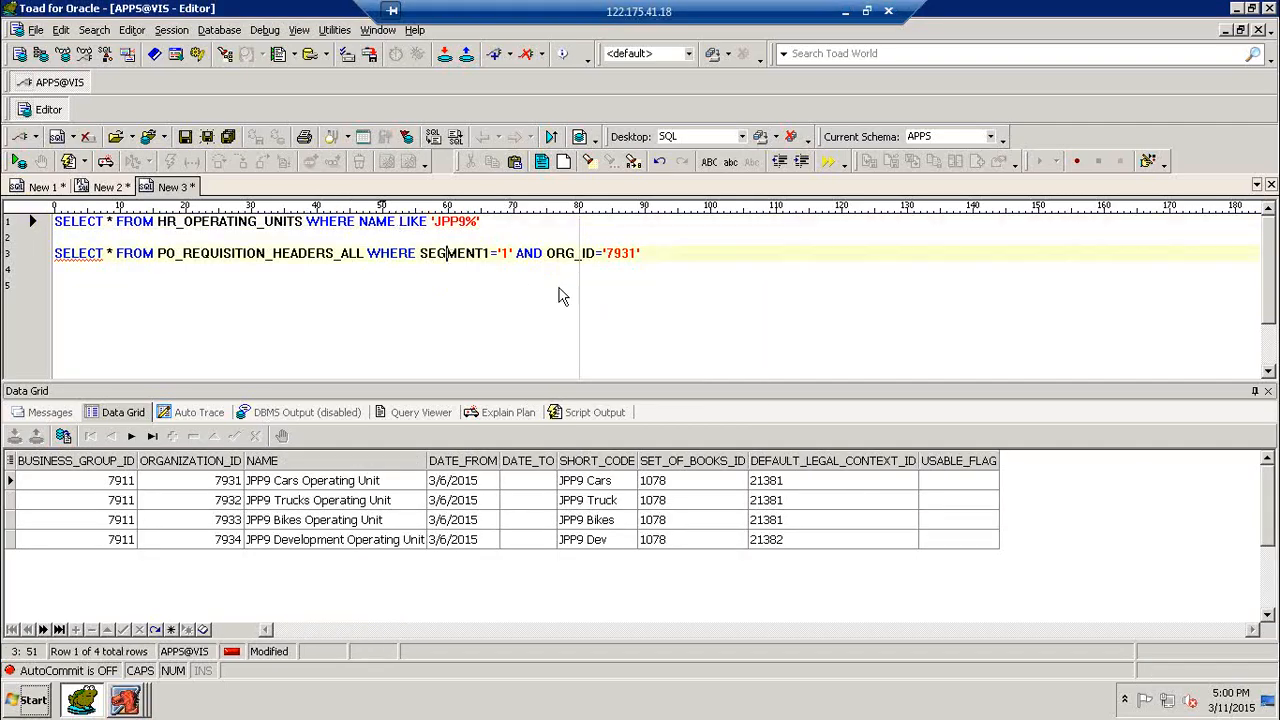
key(F9)
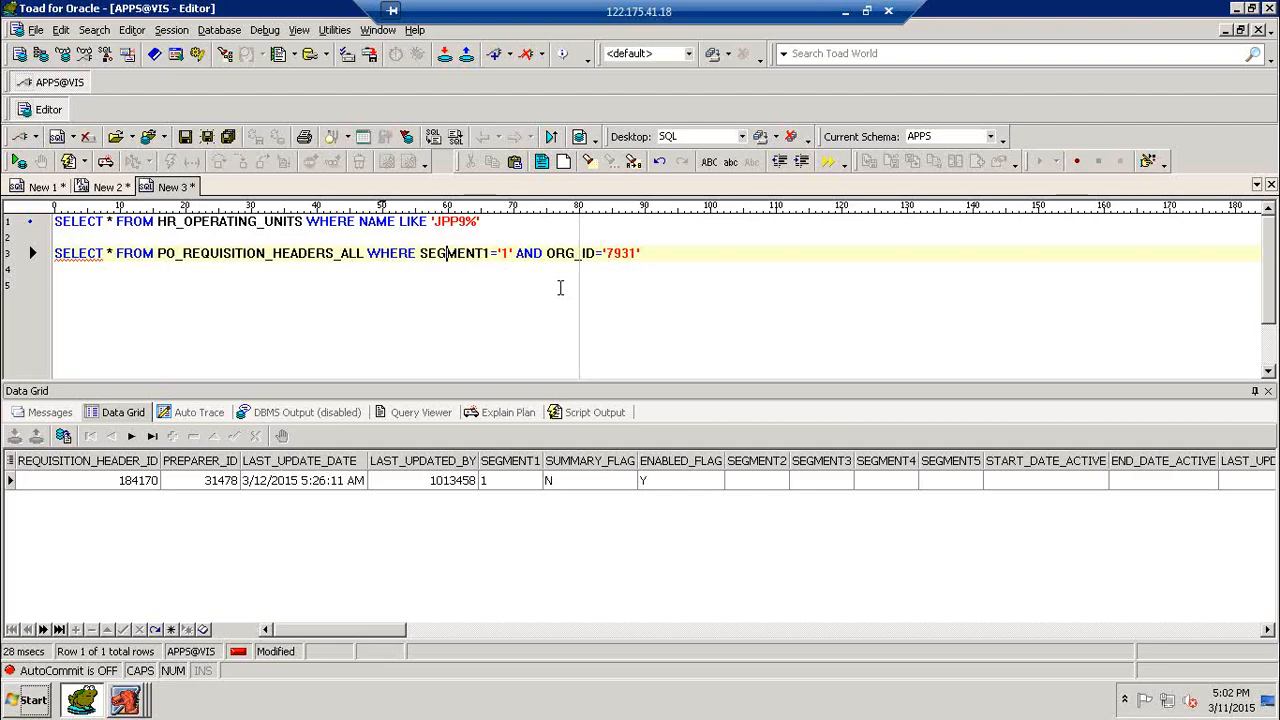
- Write SELECT * FROM PO_REQUISITION_LINES_ALL WHERE on a separate line below the requisition headers query
click(673, 262)
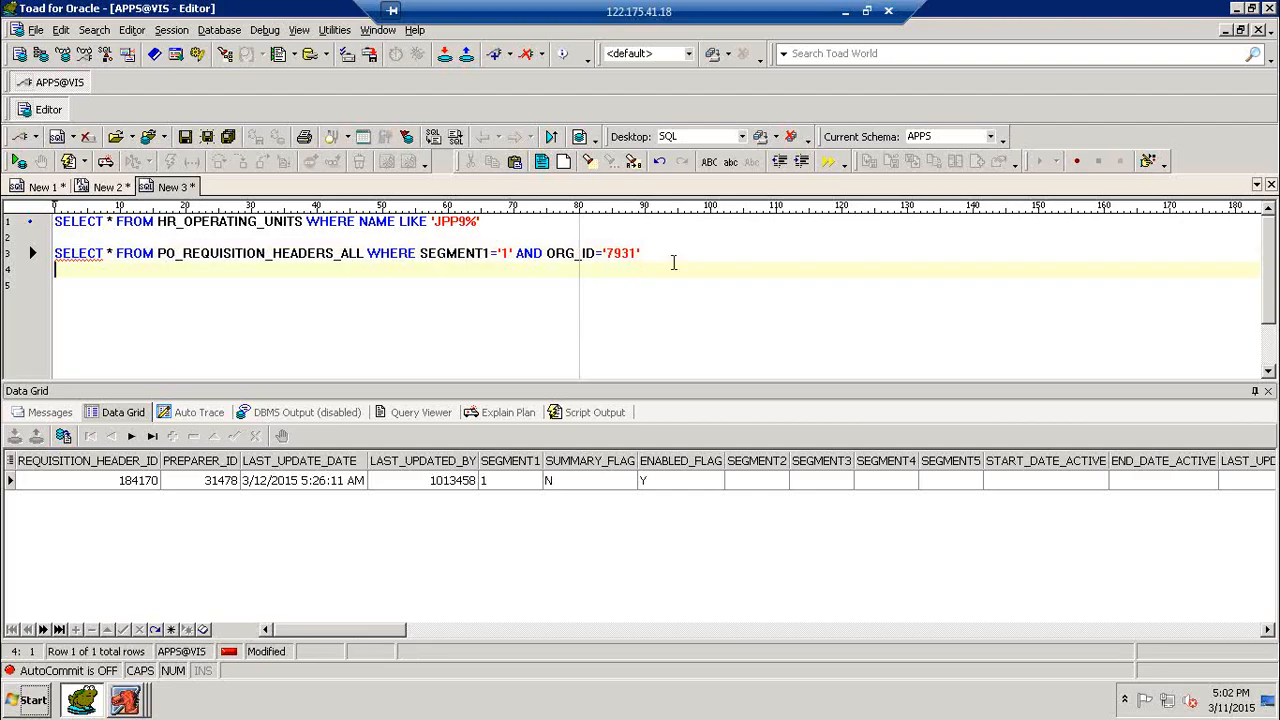
key(Return)
text(SELECT )
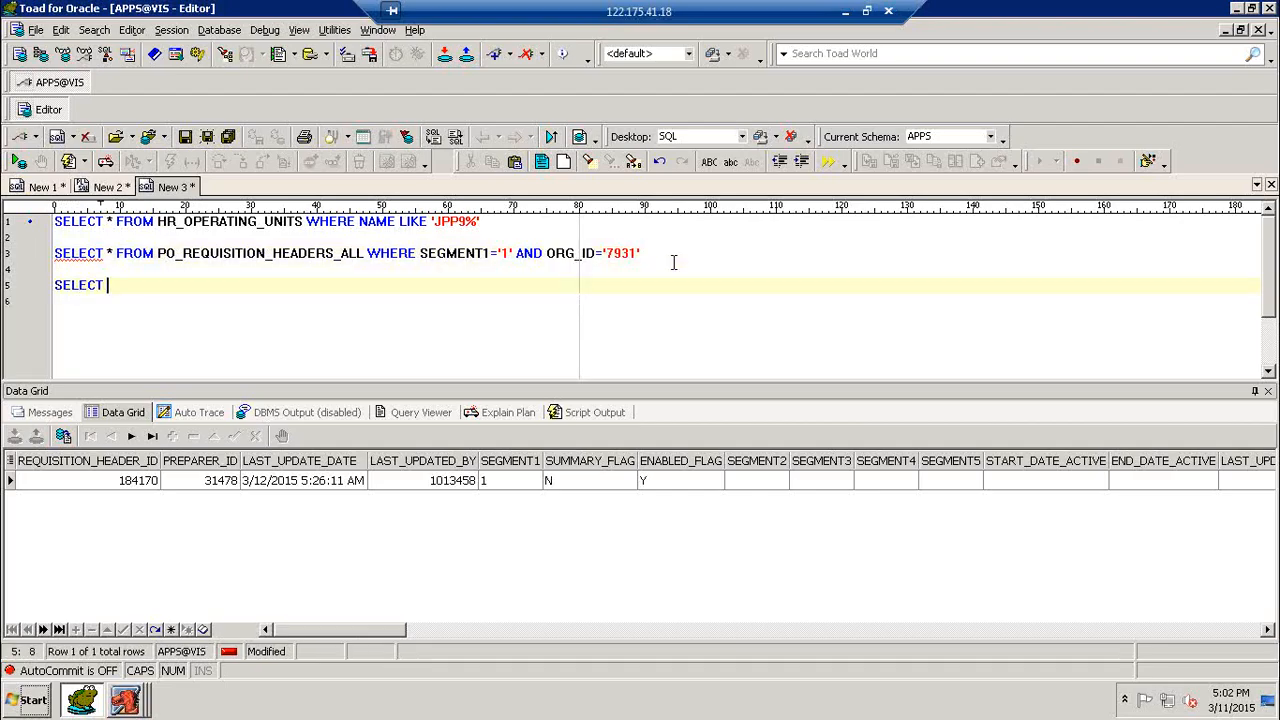
text(* FROM)
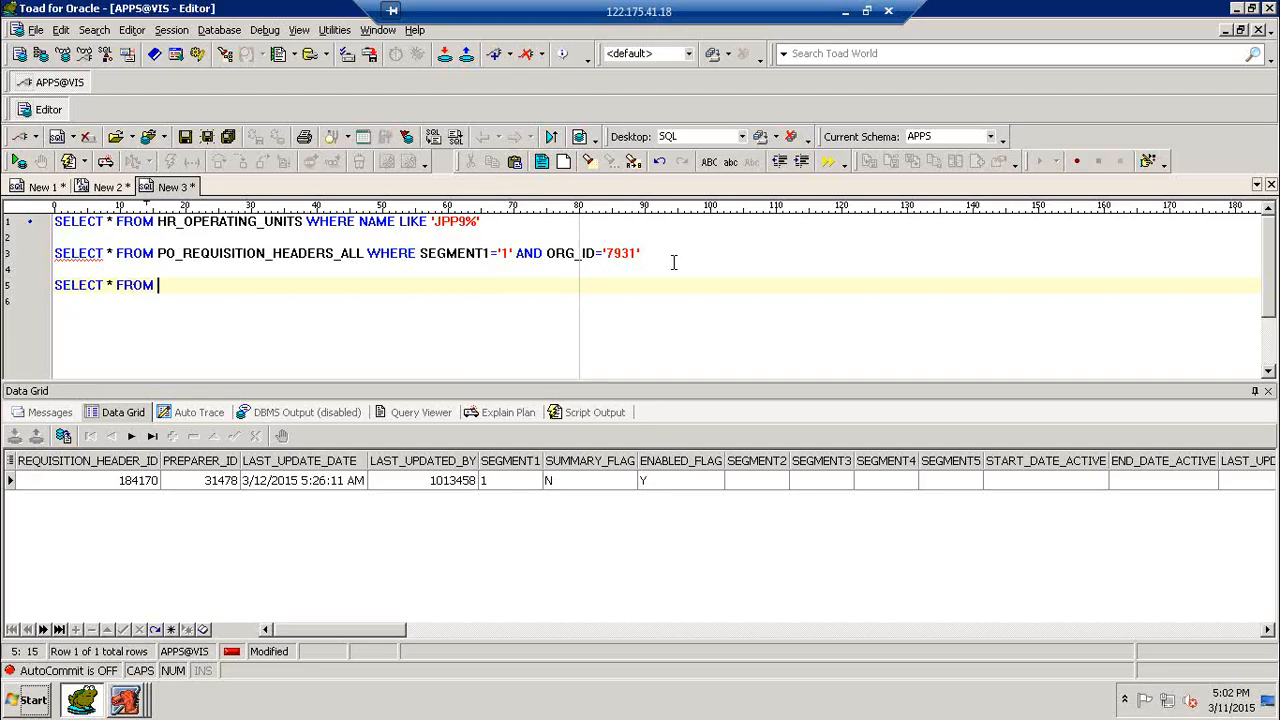
text(PO_REQUISITION_LKI)
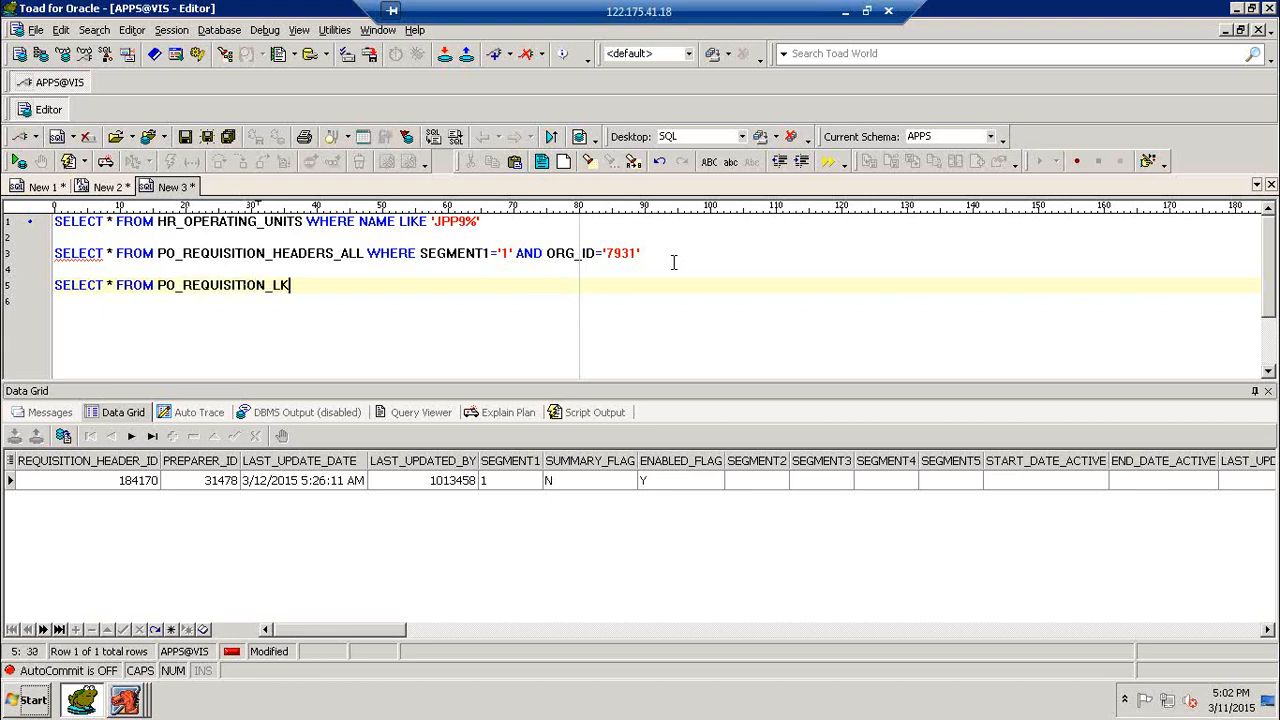
key(BackSpace)
key(BackSpace)
text(INES_ALL WHER)
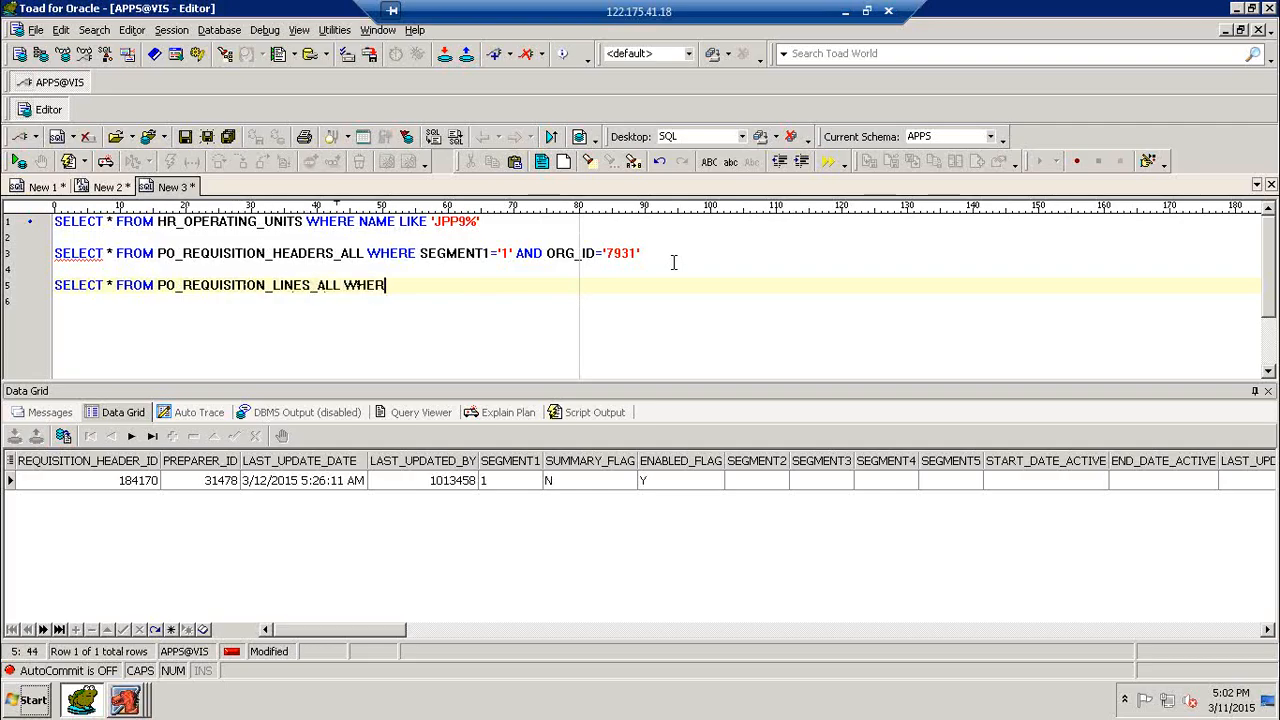
text(E REQUISIT)
text(ION_HE)
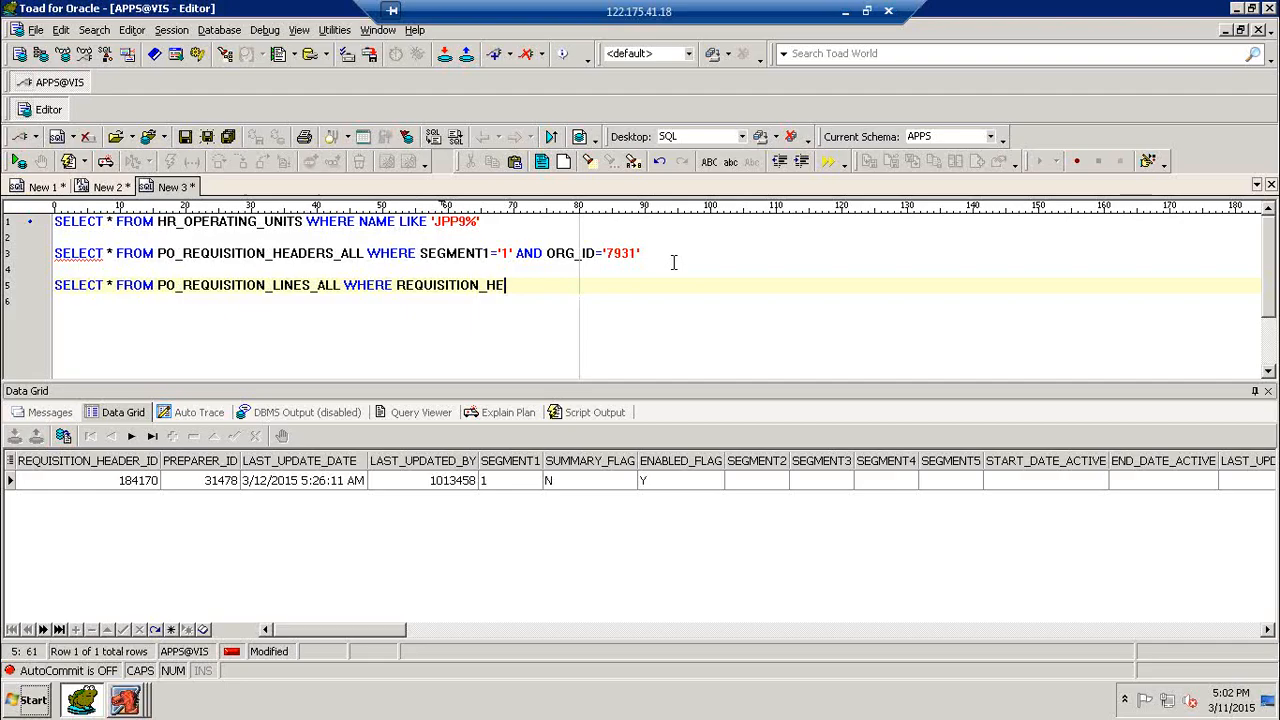
text(ADER_ID='184170')
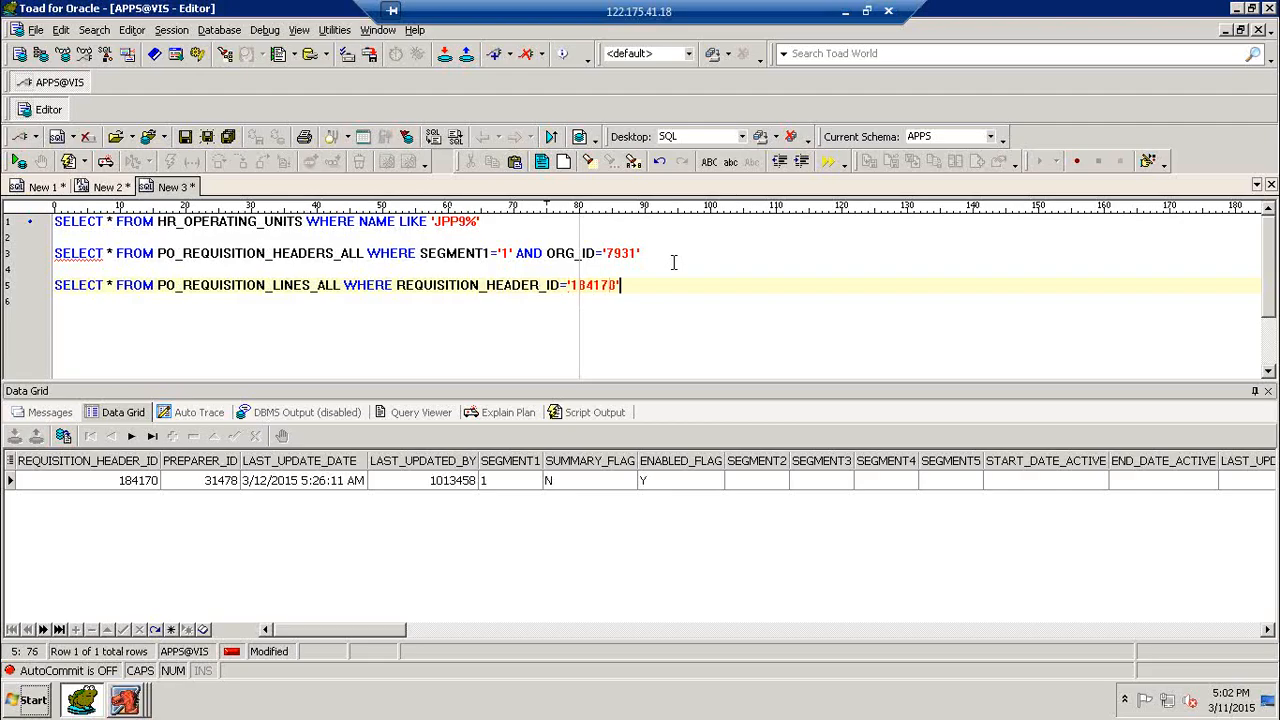
- Complete the lines query's condition with REQUISITION_HEADER_ID='184170', run it and check the returned line's quantity and unit price
key(F9)
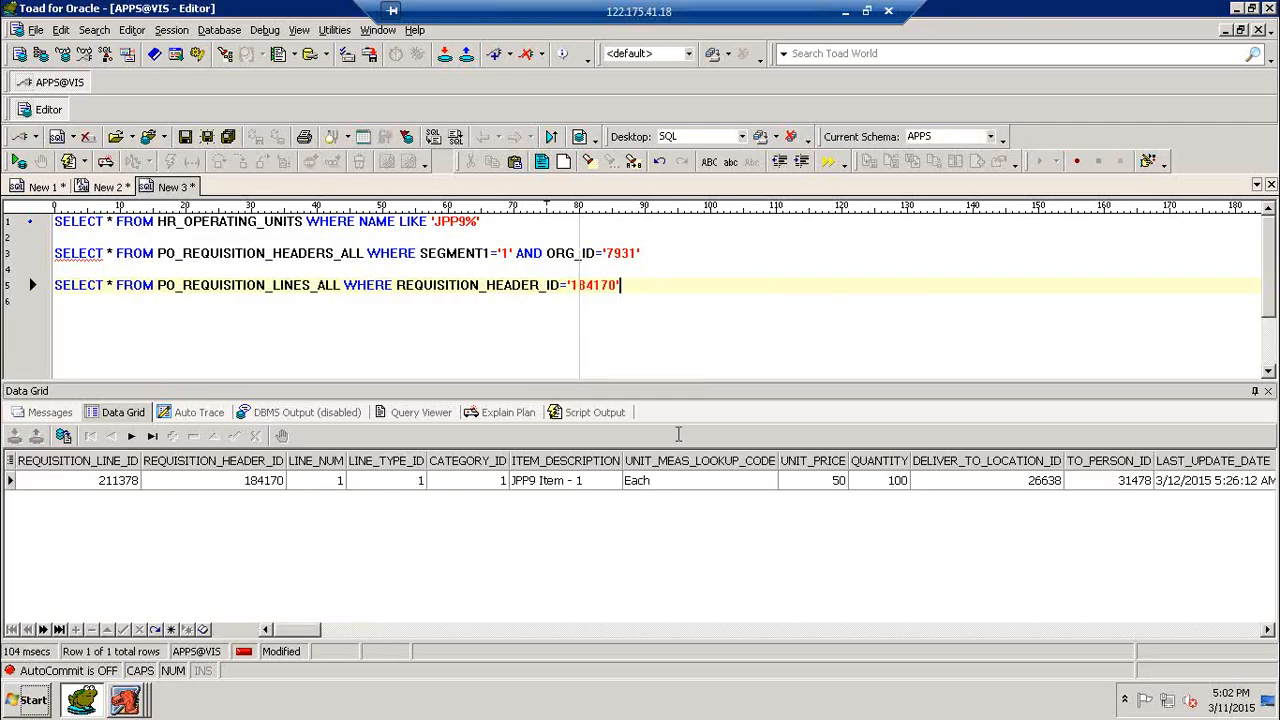
click(878, 482)
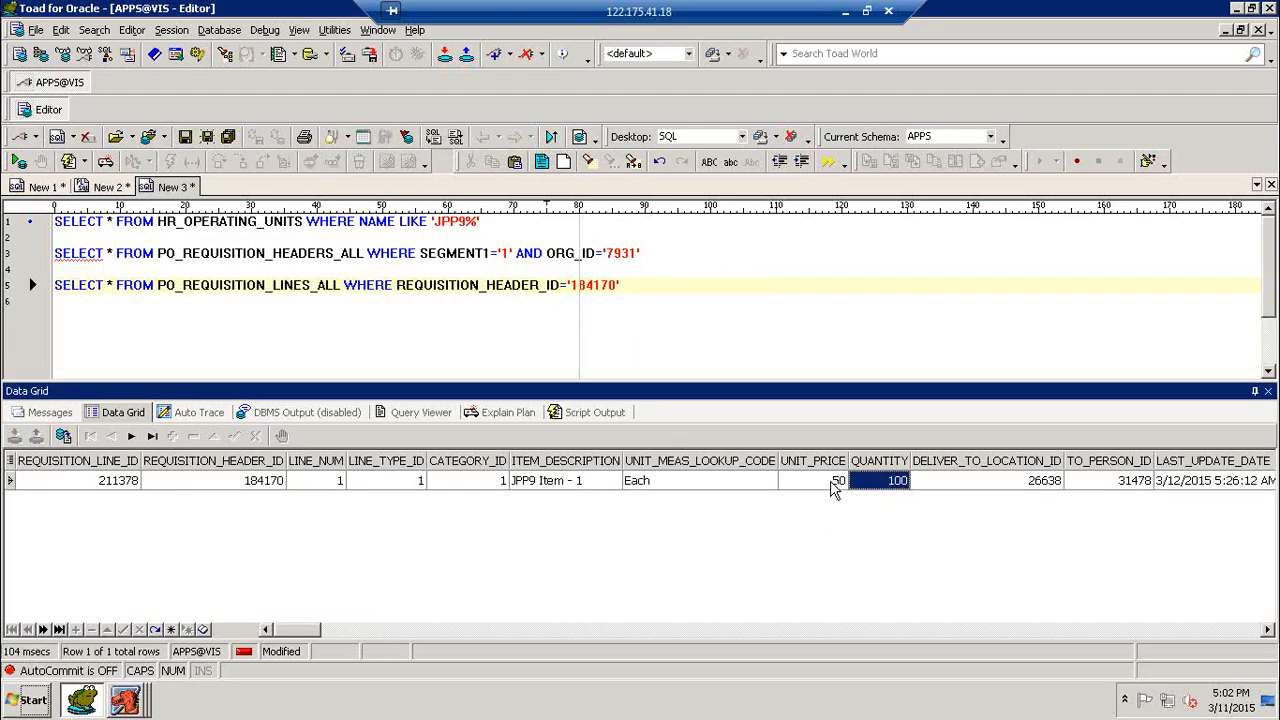
click(830, 480)
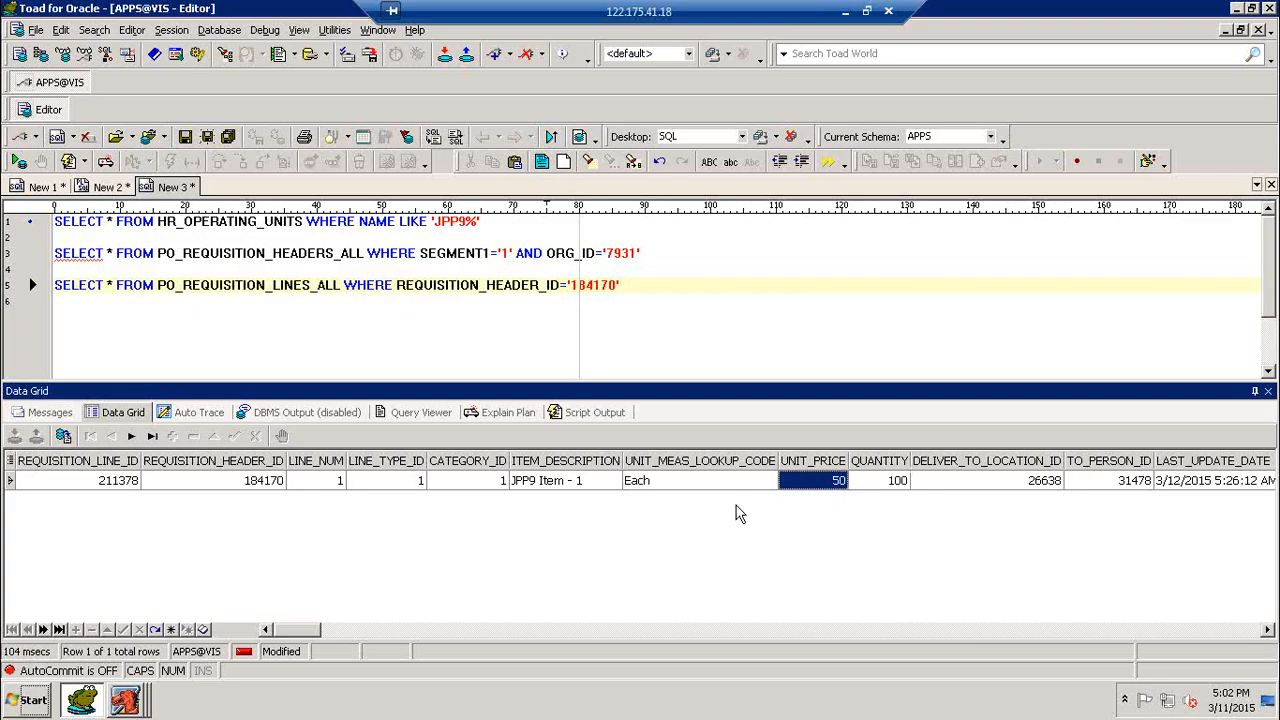
- Write SELECT * FROM PO_REQ_DISTRIBUTIONS_ALL below the requisition lines query, separated by a blank line
click(647, 291)
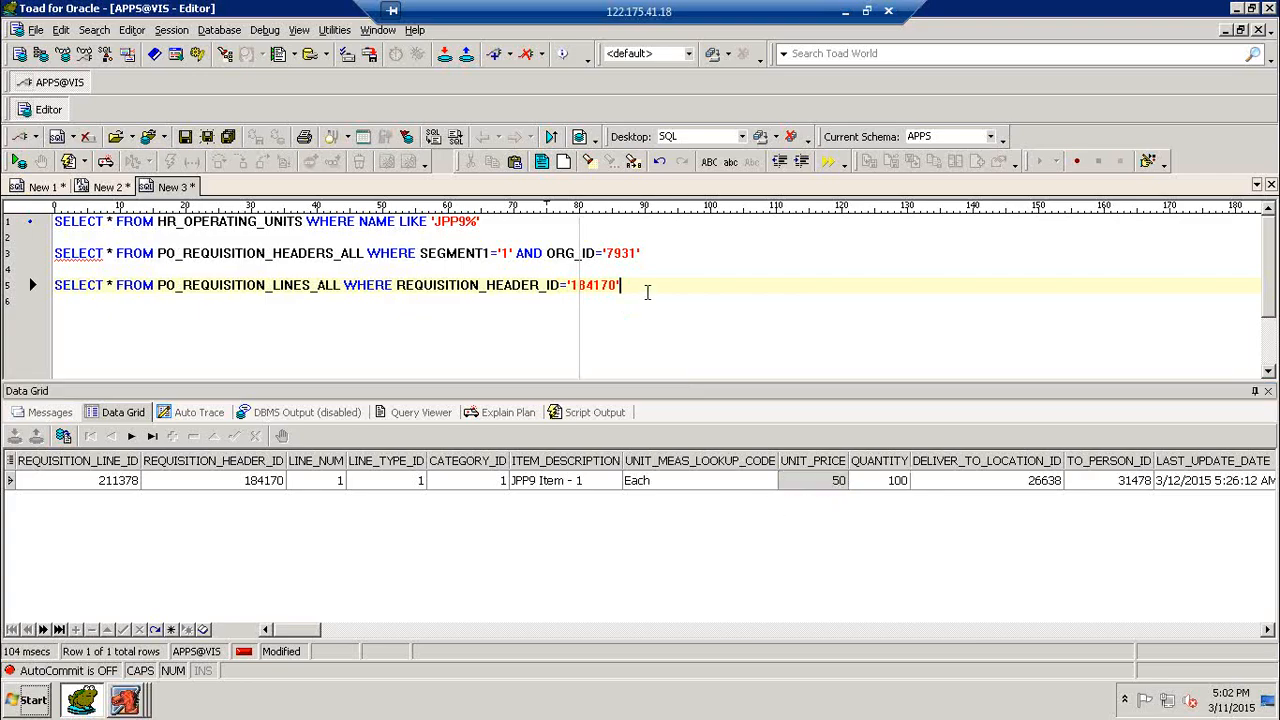
key(Return)
key(Return)
text(SEL)
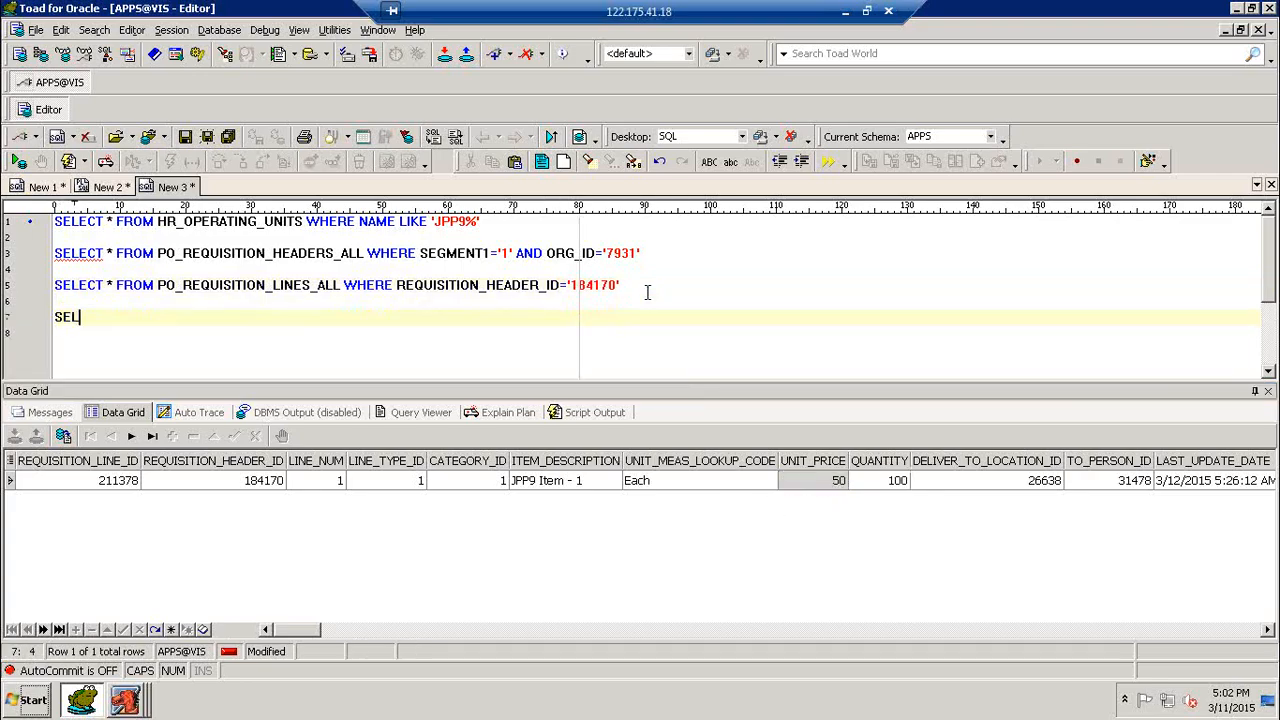
text(ECT * FROM PO_RE)
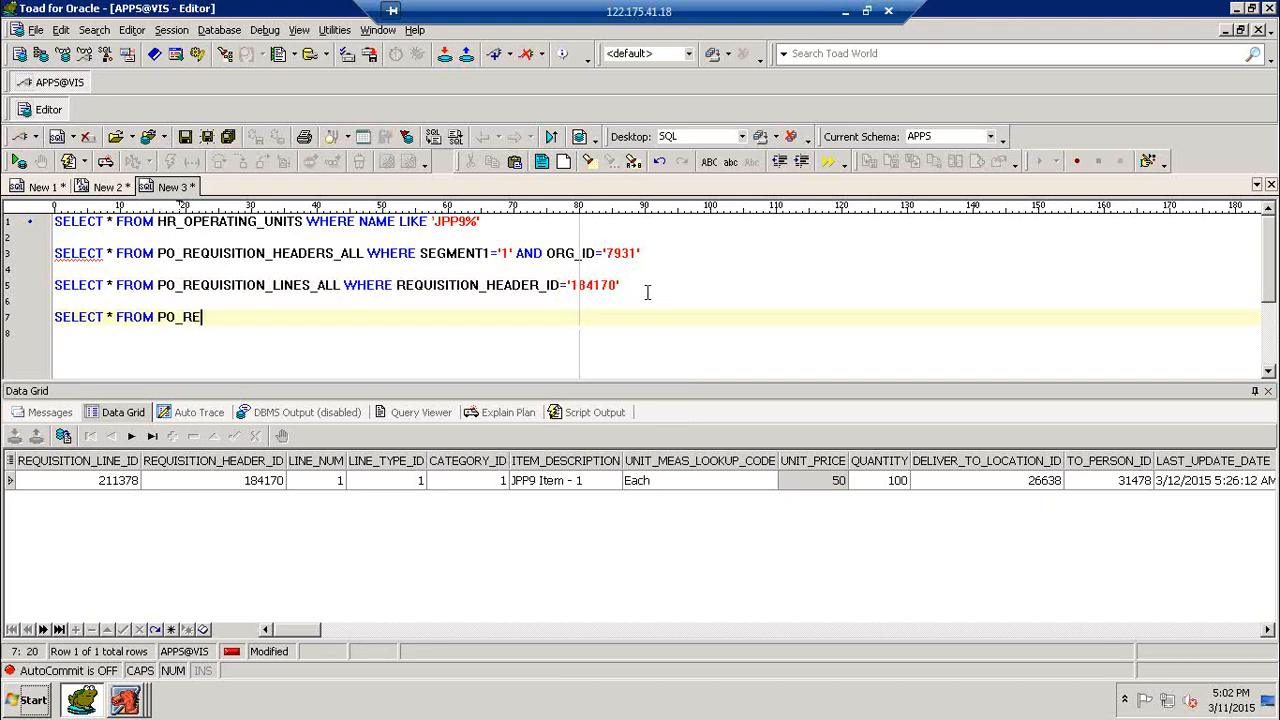
text(Q_DIS)
text(TRIBUTIONS_ALL.)
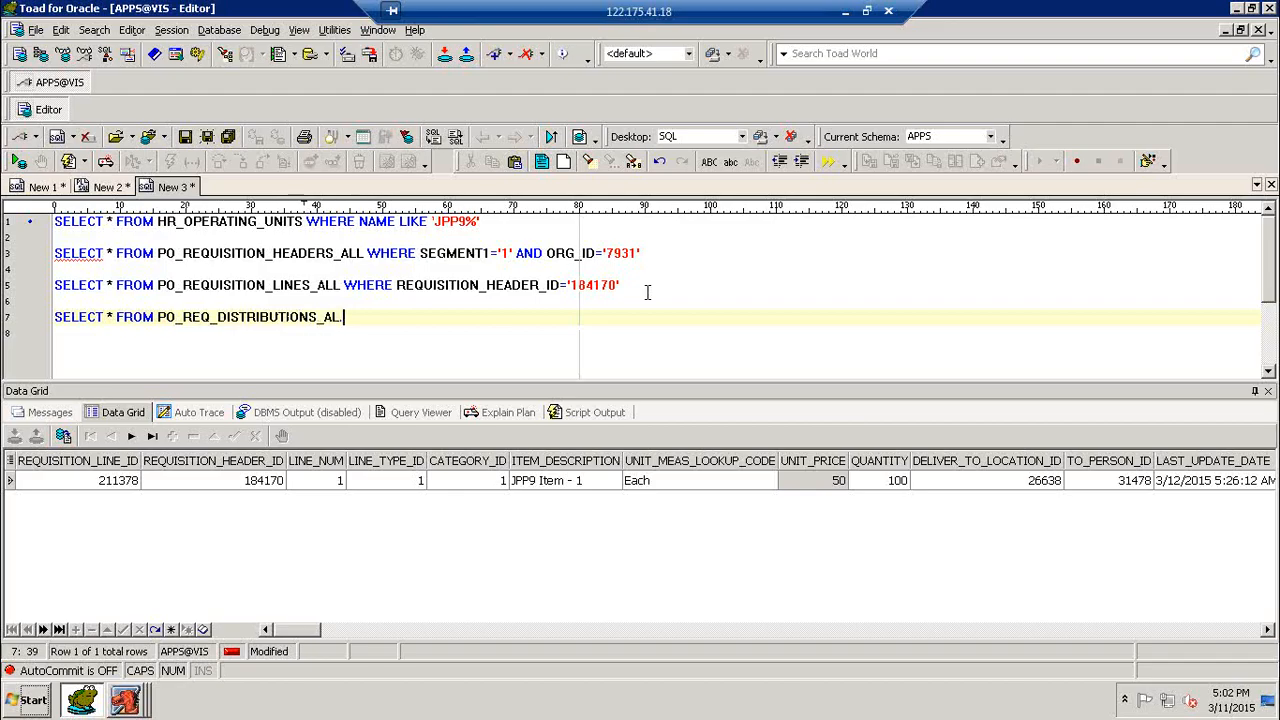
text( WHERE REQUISITION)
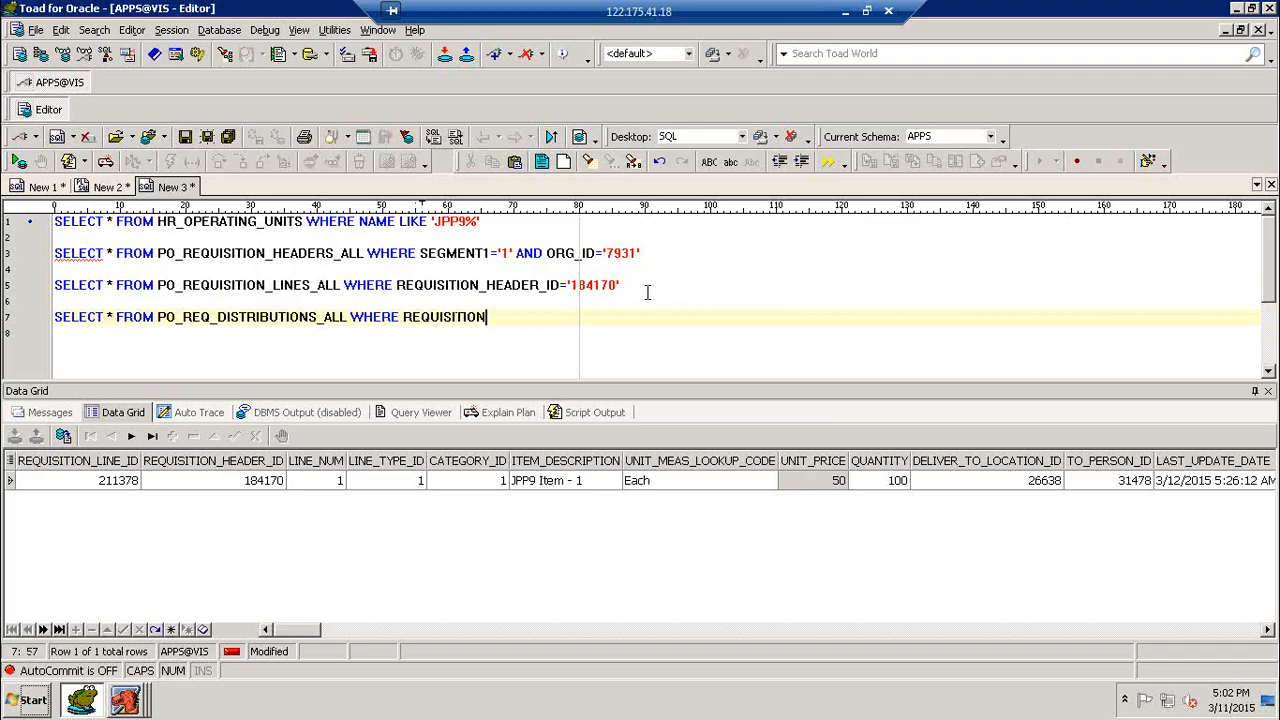
text(_LINE_ID='211378')
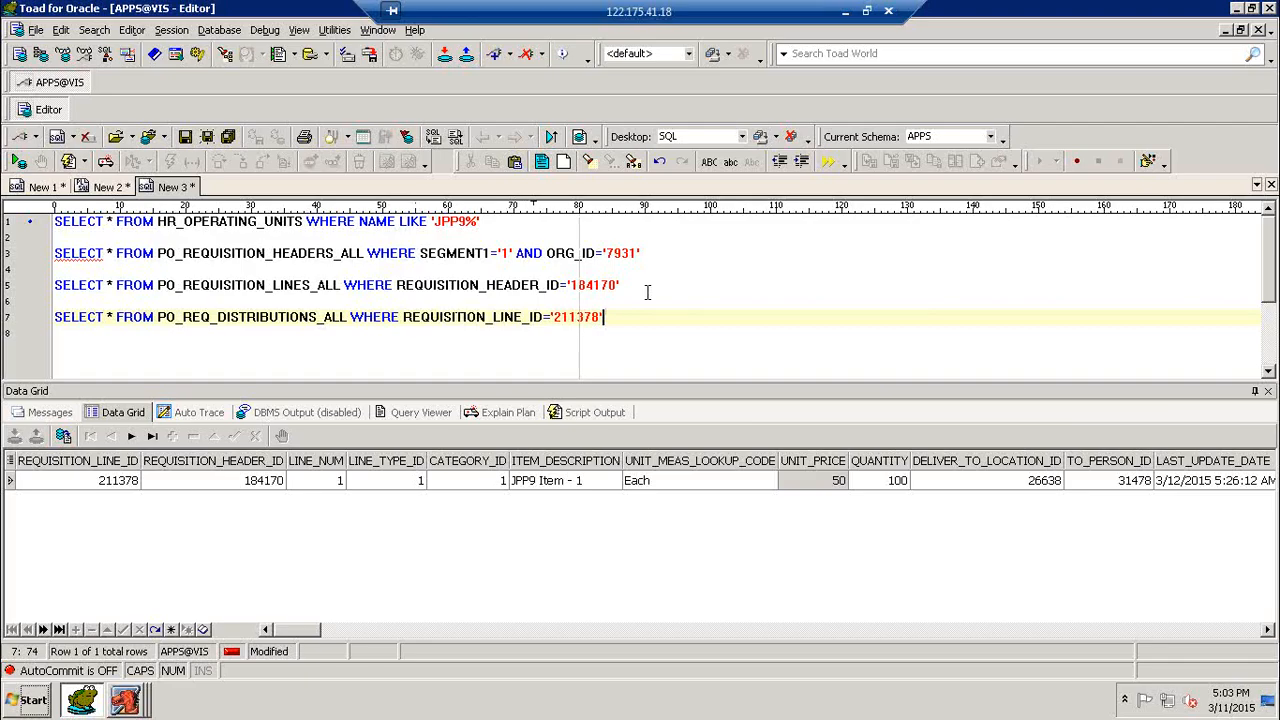
- Restrict the distributions query with WHERE REQUISITION_LINE_ID='211378', run it and check the record's code combination ID
key(F9)
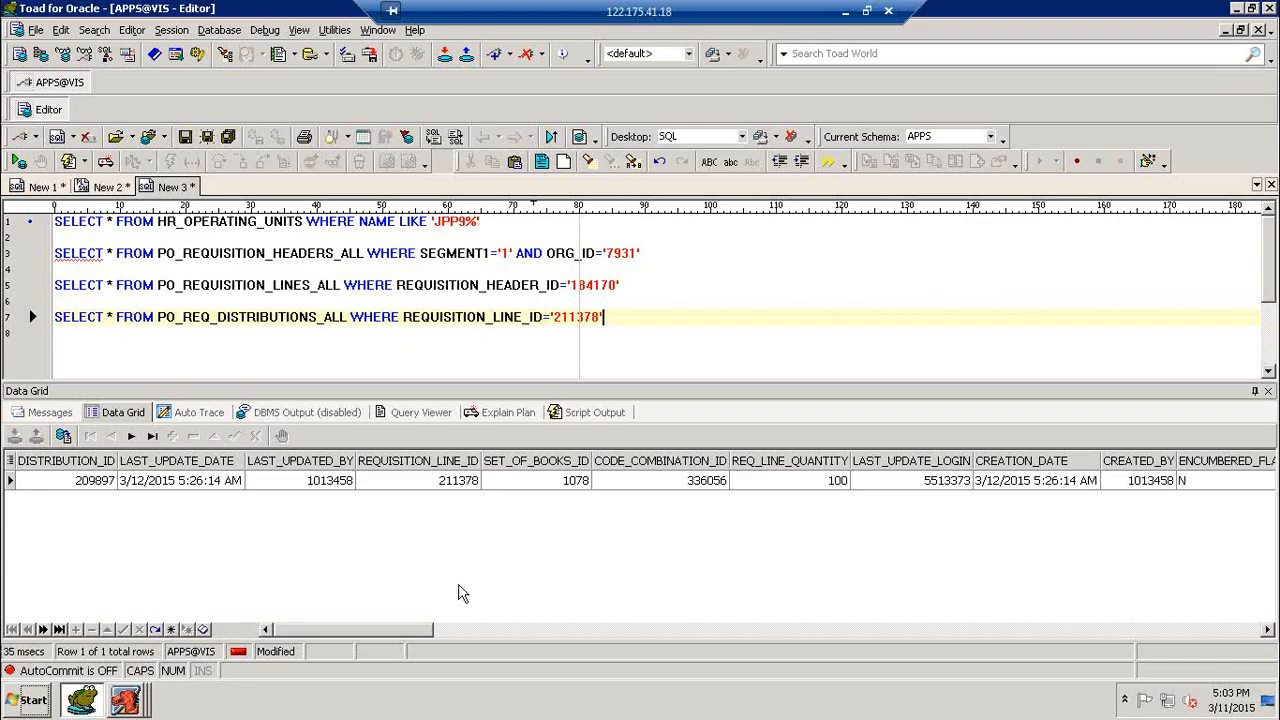
drag(416, 629, 126, 600)
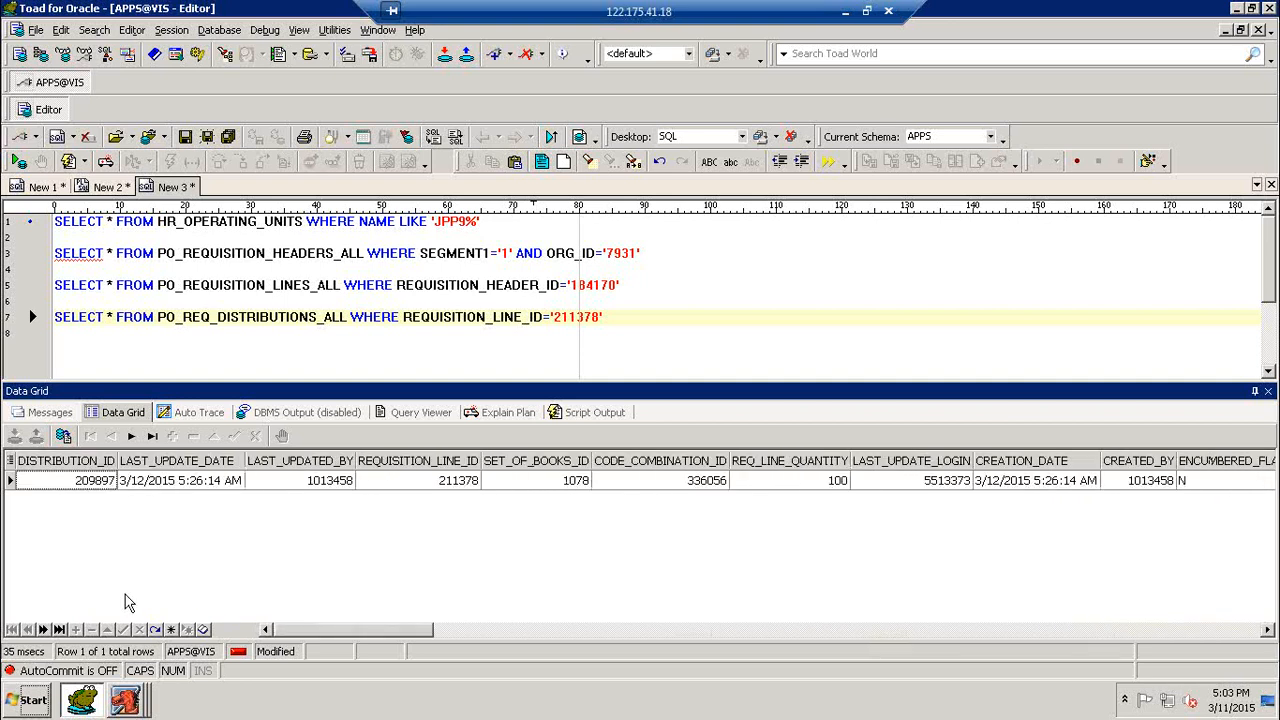
click(640, 484)
- Write and run SELECT * FROM GL_CODE_COMBINATIONS below the distributions query
click(670, 333)
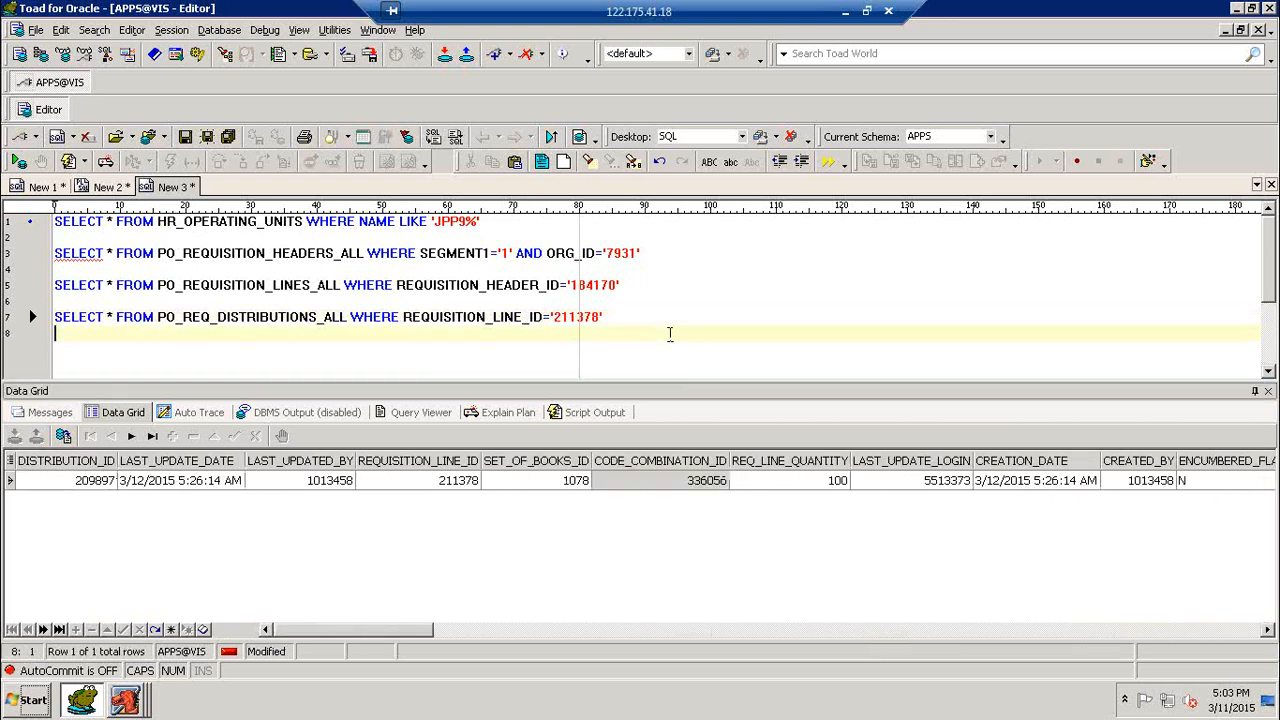
key(Return)
text(SELECT)
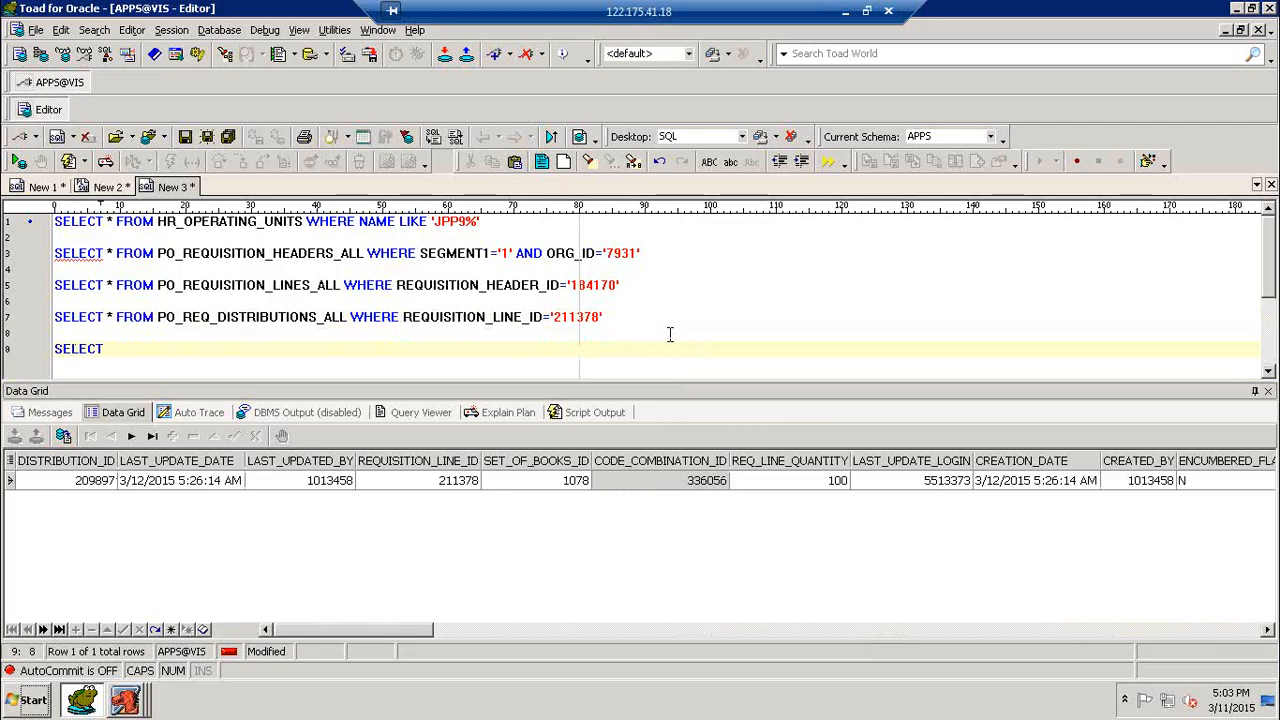
text(  * FROM G)
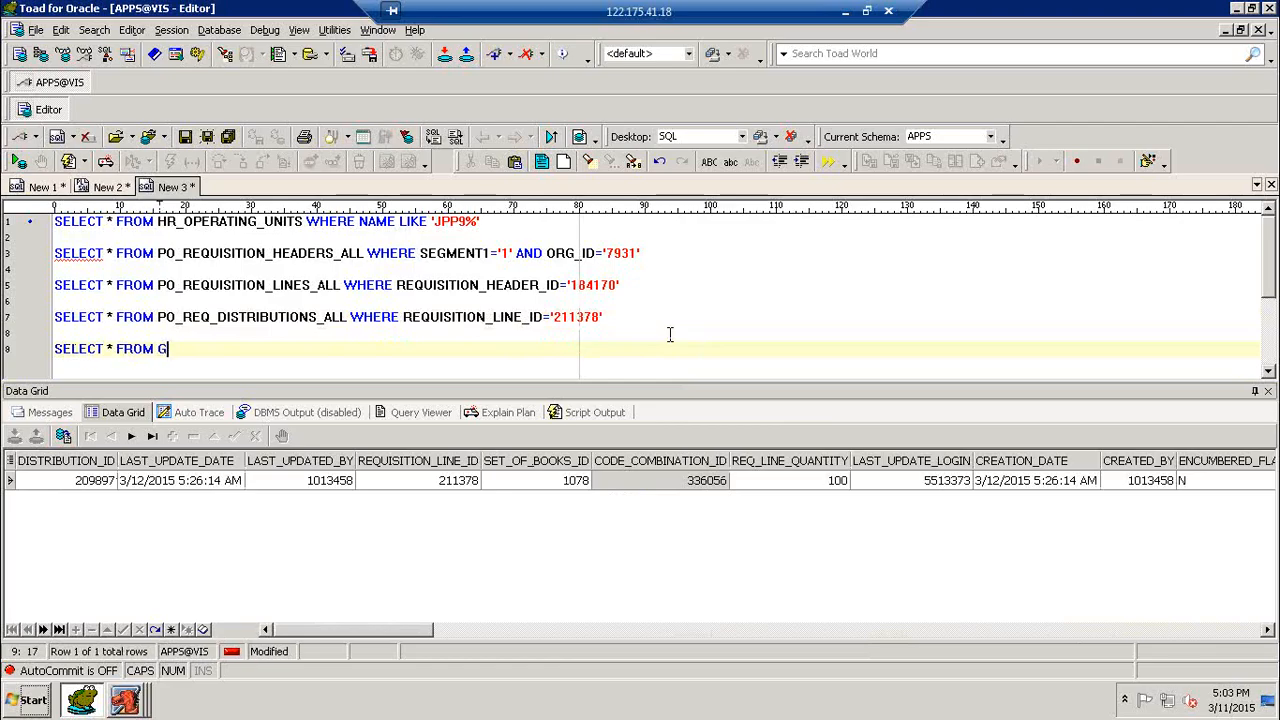
text(_CODE_COMBINATIONS)
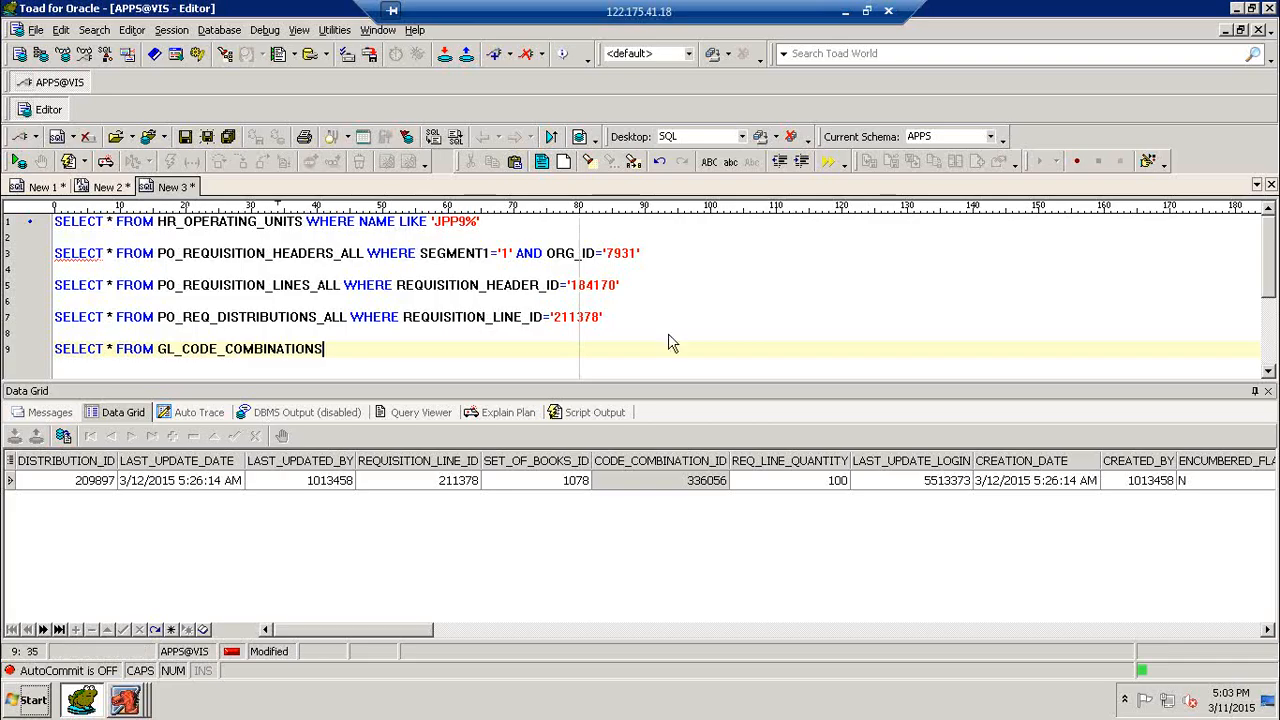
key(ctrl+Return)
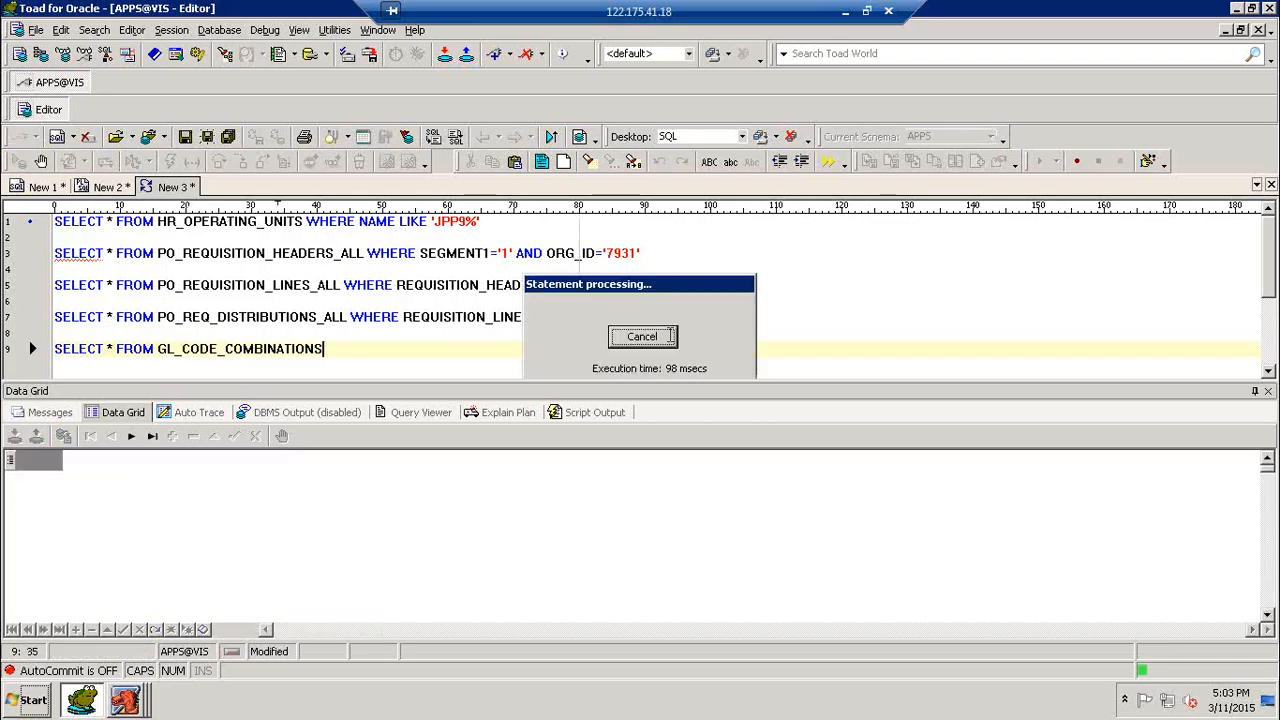
- Append WHERE CODE_COMBINATION_ID='' to the GL_CODE_COMBINATIONS query, leaving the quoted value empty
text(WHERE )
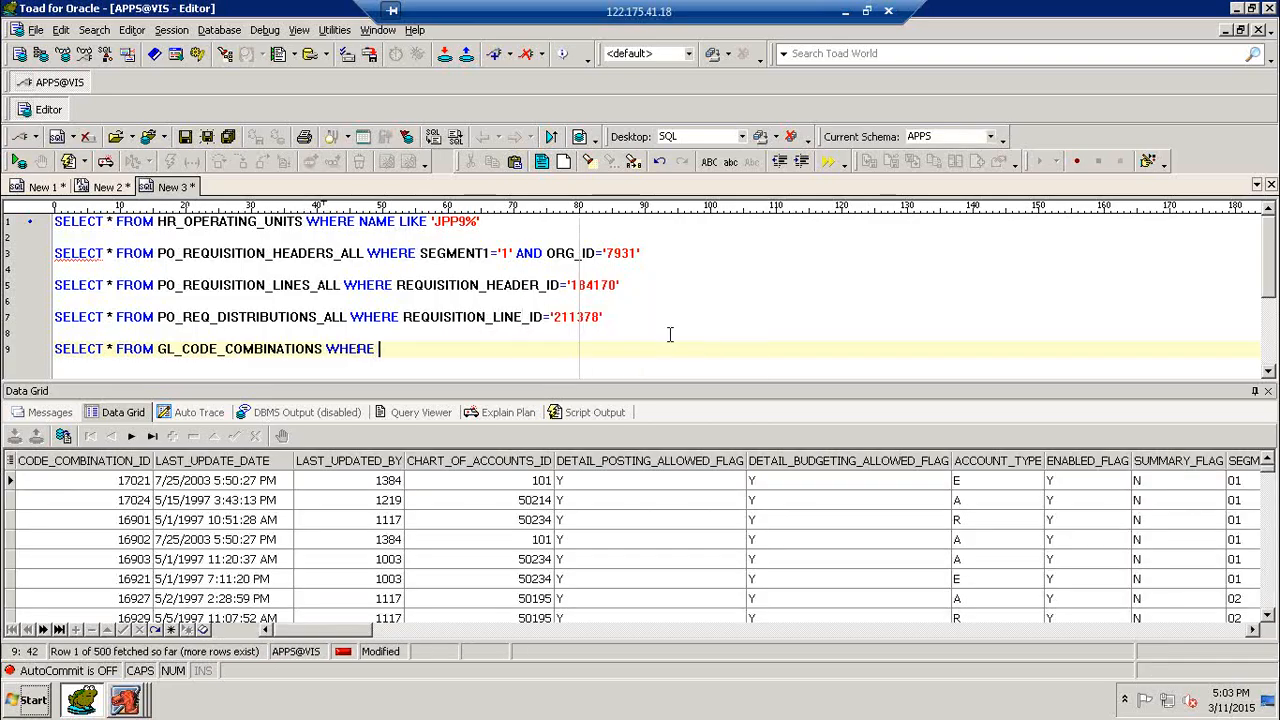
text(CODE_COMBI)
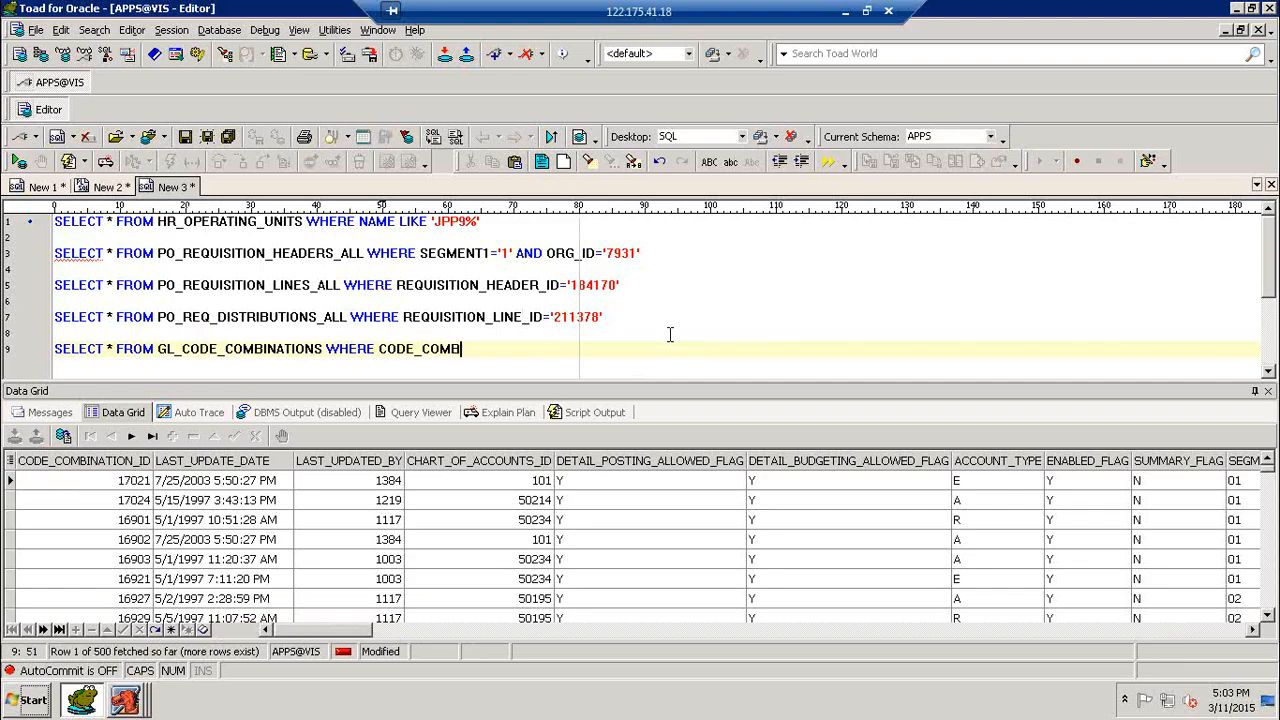
text(NATION_ID='')
- Rerun the PO_REQ_DISTRIBUTIONS_ALL query and look up the distribution's CODE_COMBINATION_ID
key(Up)
key(Up)
key(F9)
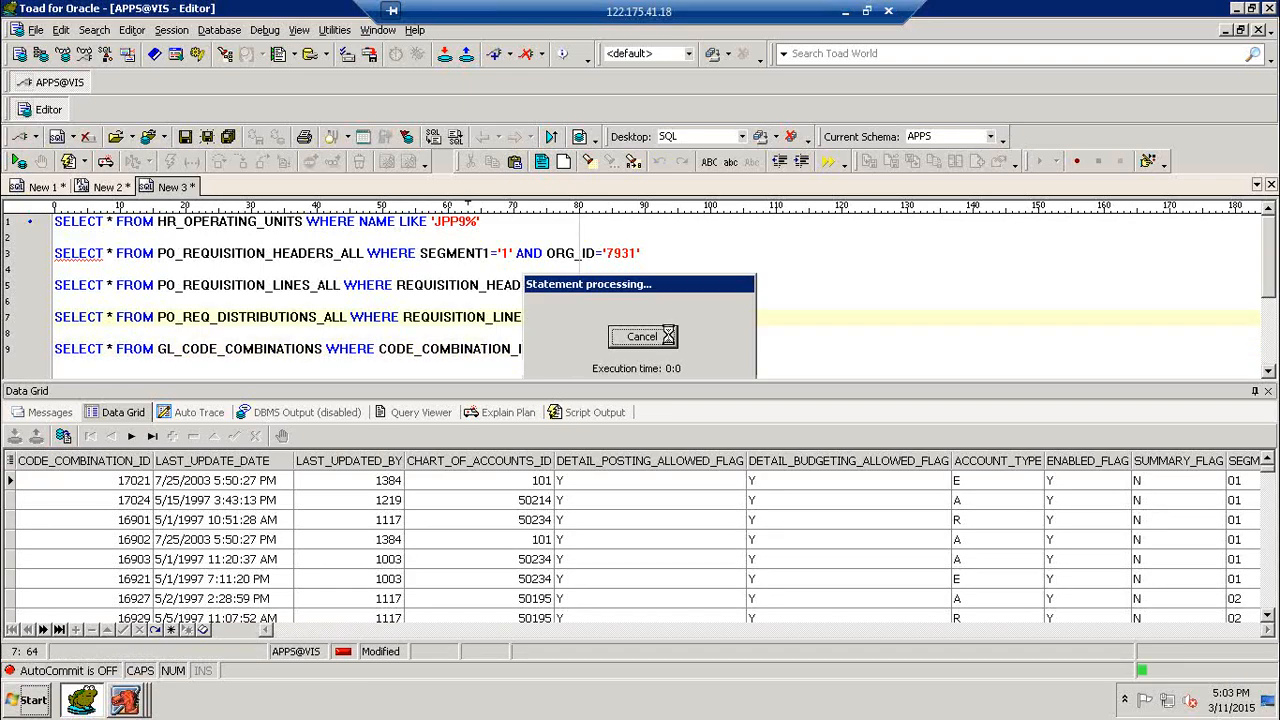
click(704, 484)
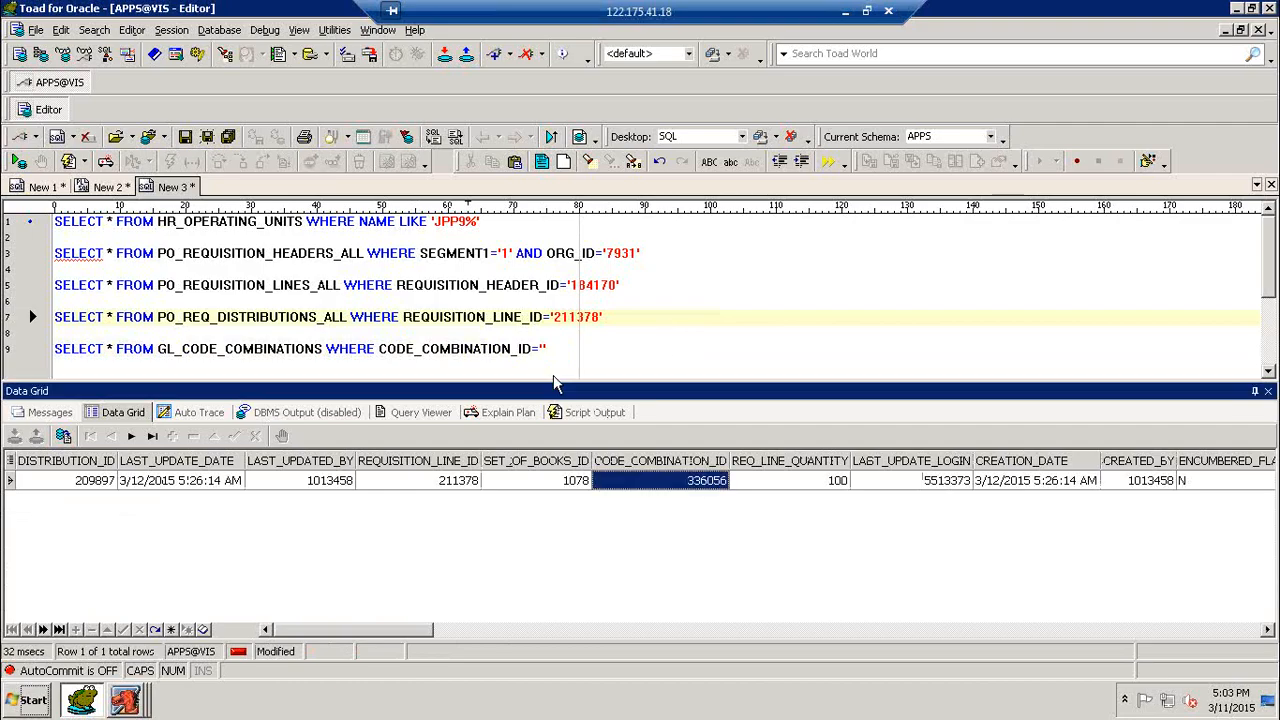
- Fill in 336056 as the CODE_COMBINATION_ID value in the GL_CODE_COMBINATIONS query and run it
click(545, 348)
text(336056)
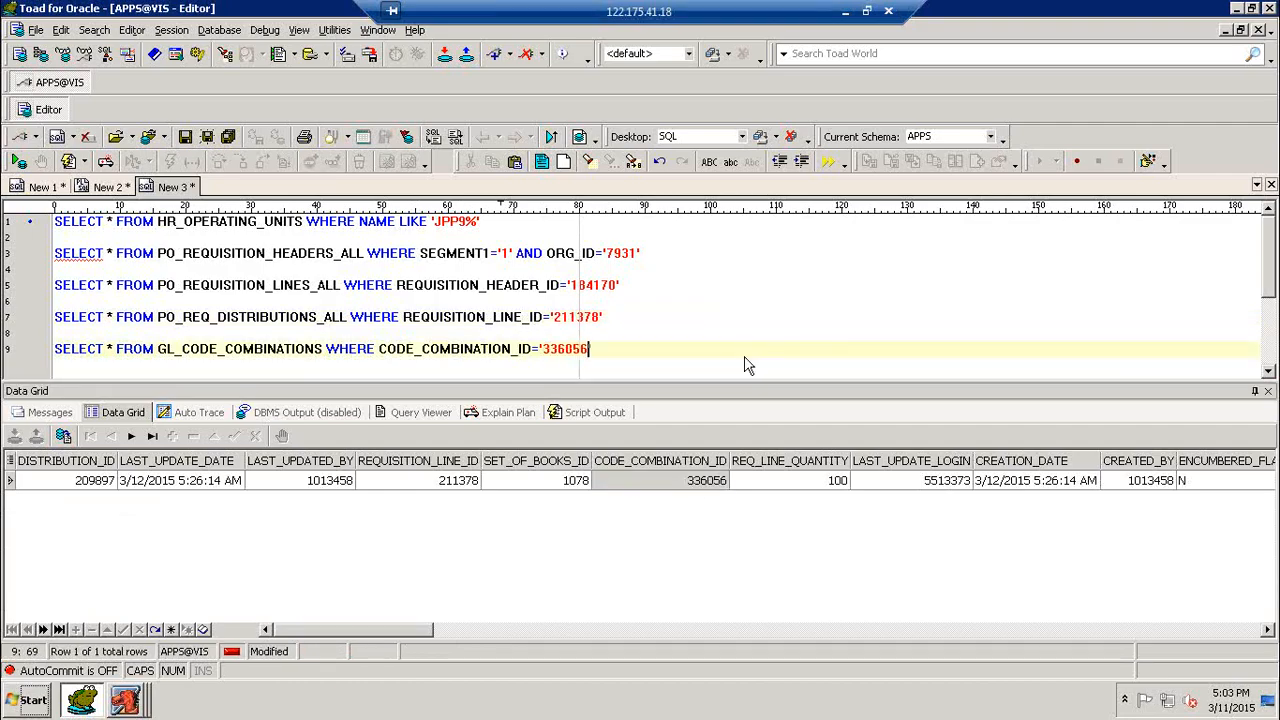
key(F9)
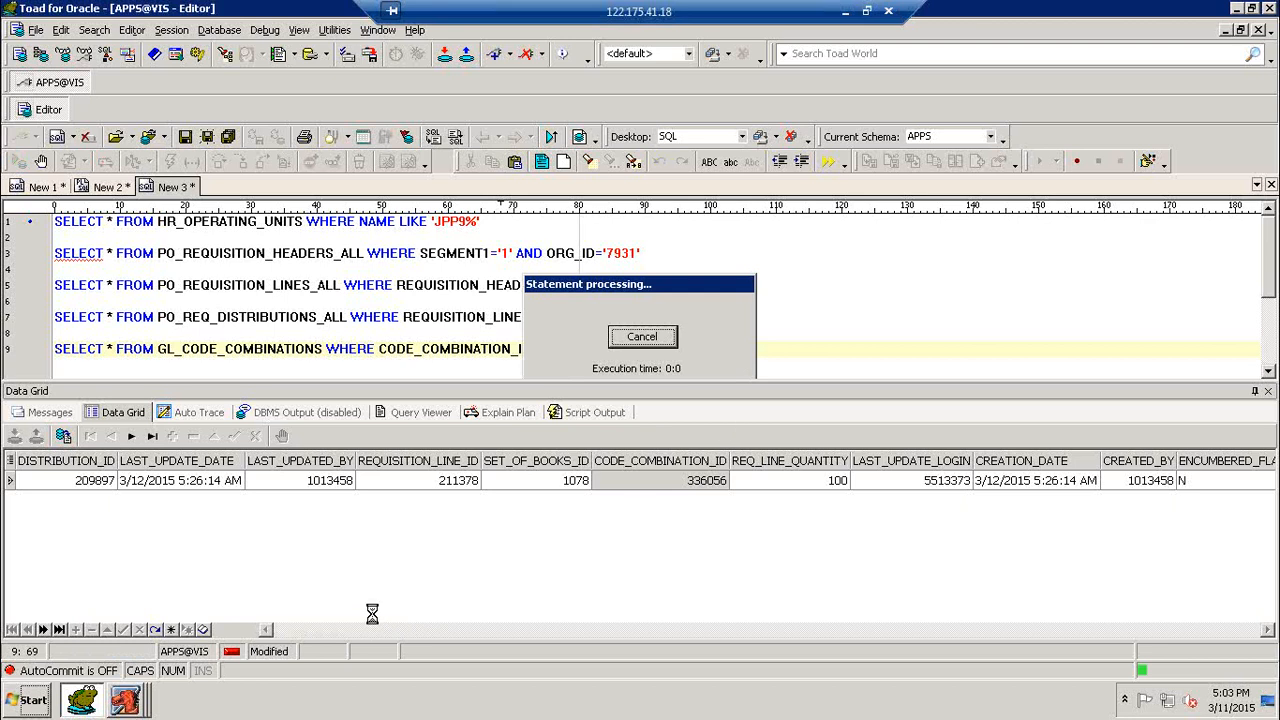
- Replace the asterisk in the GL_CODE_COMBINATIONS query with SEGMENT1||SEGMENT2||SEGMENT3||SEGMENT4||SEGMENT5, aliased as CHARGE_AC
drag(344, 634, 617, 500)
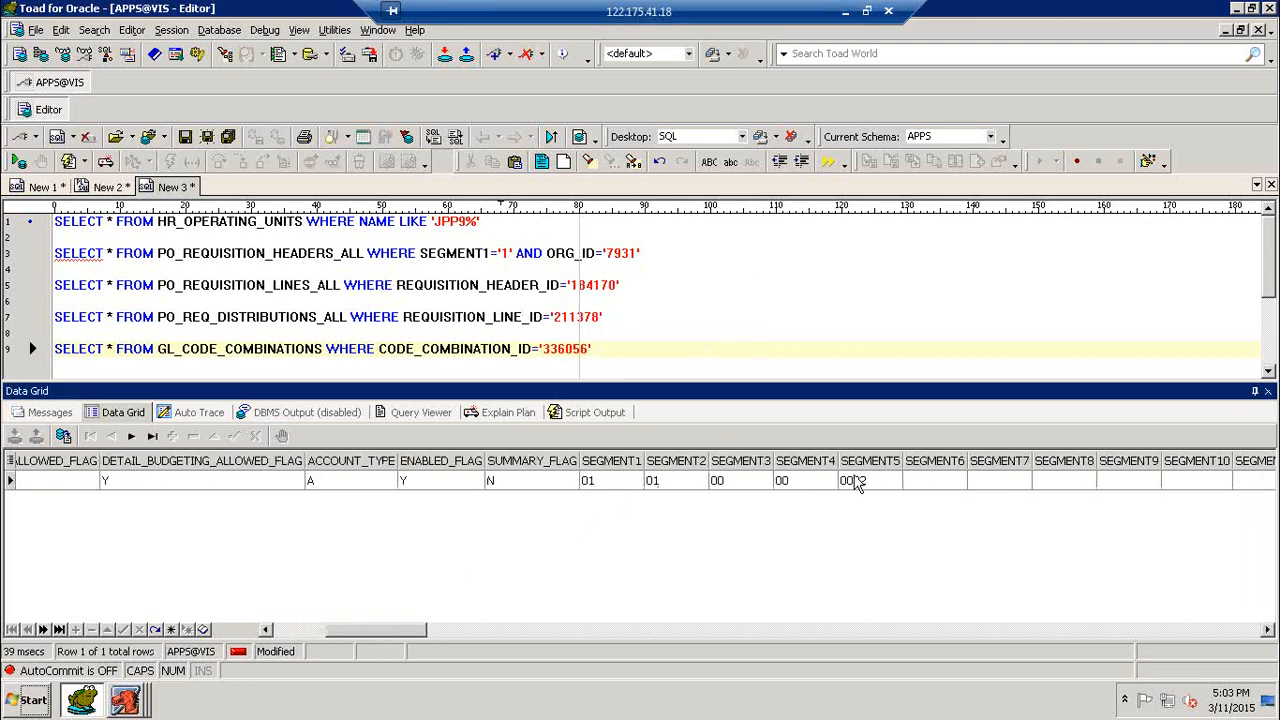
click(116, 346)
key(BackSpace)
key(BackSpace)
text(SEGME)
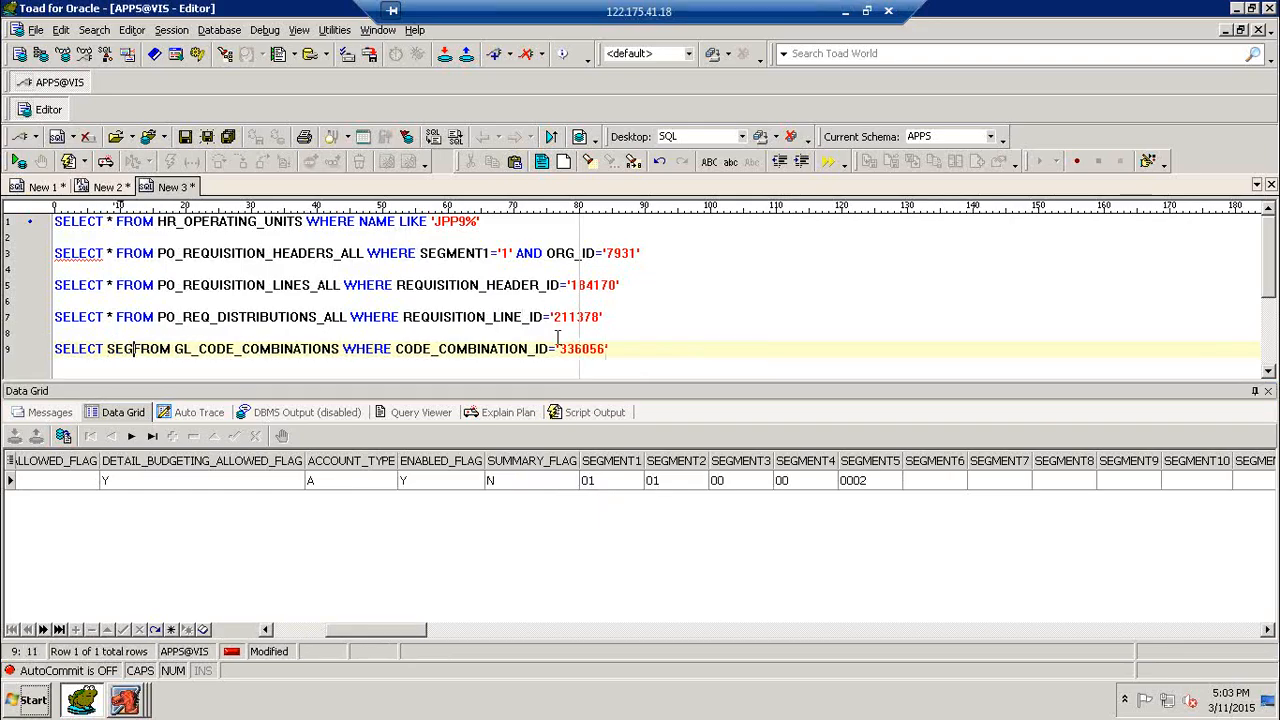
text(NT1)
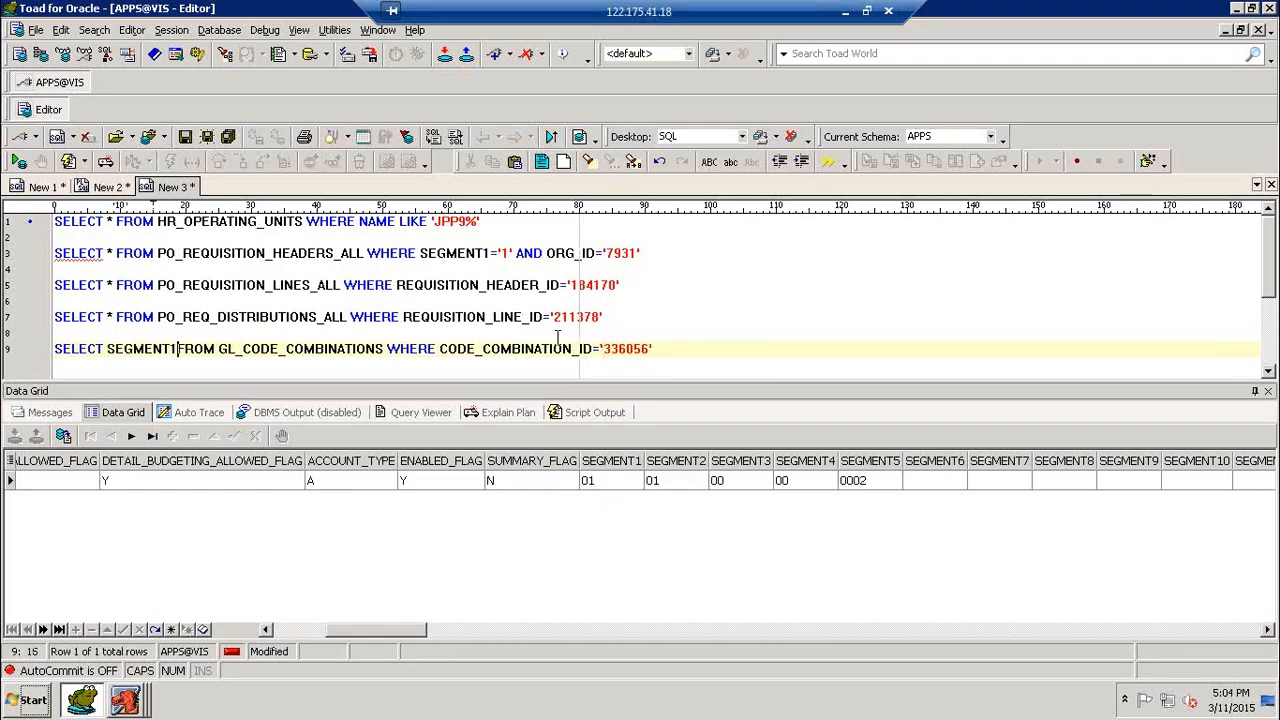
text(||)
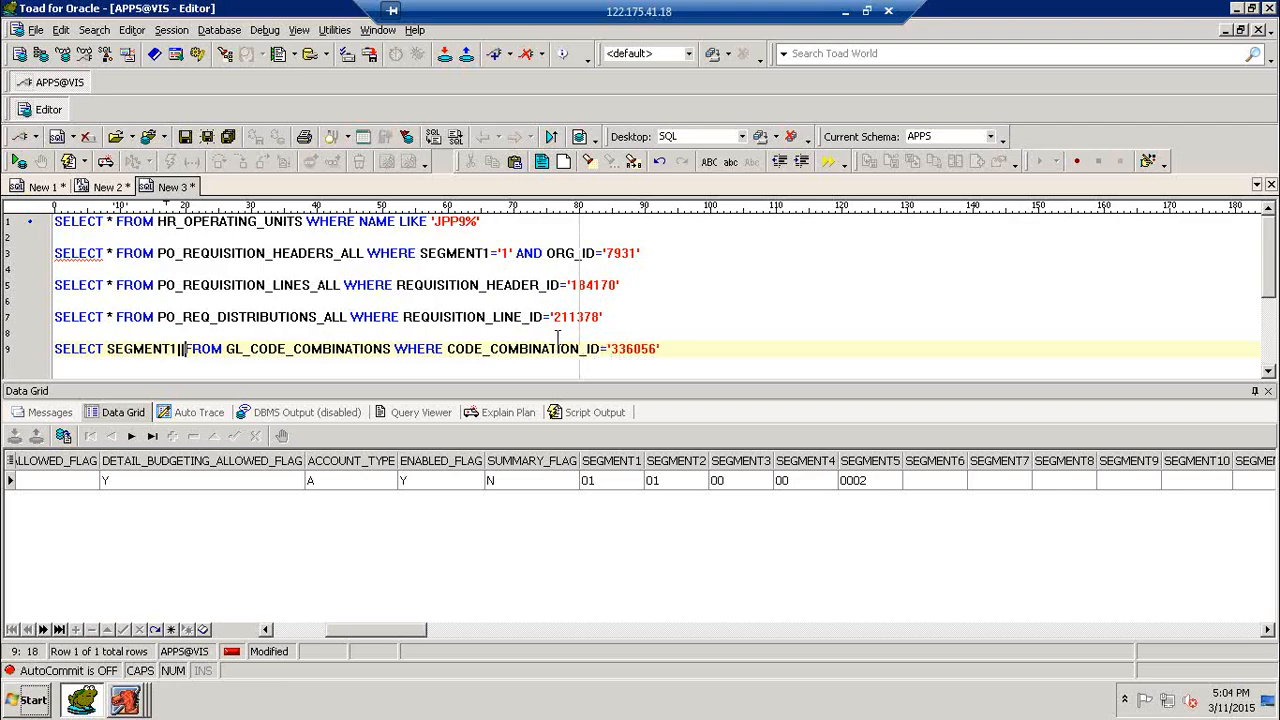
text(SEGMENT)
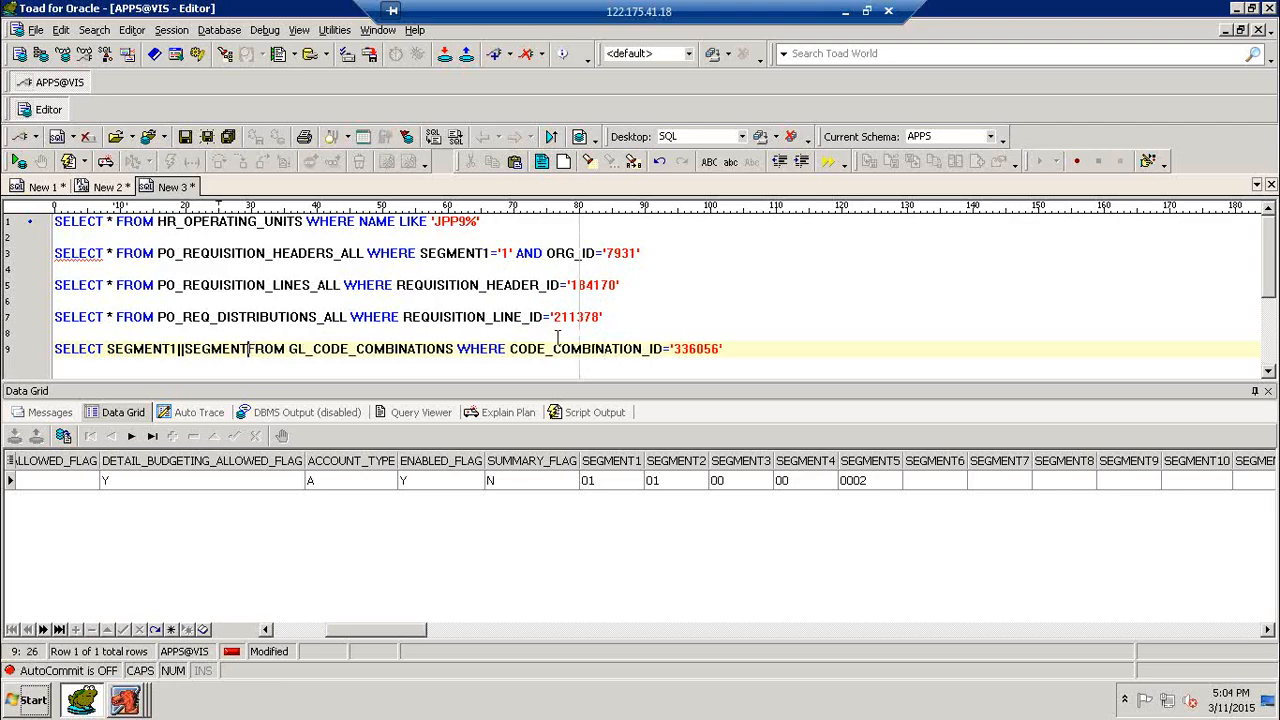
text(2||SEGMEN)
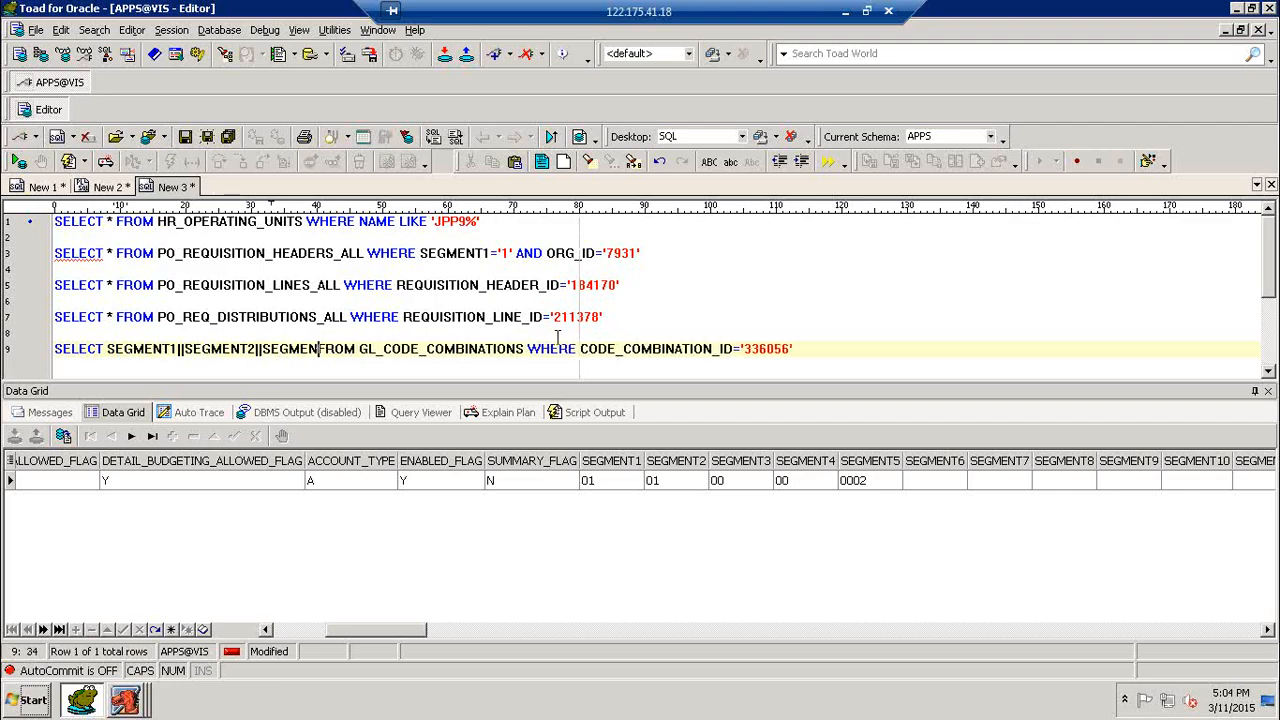
text(T3||S)
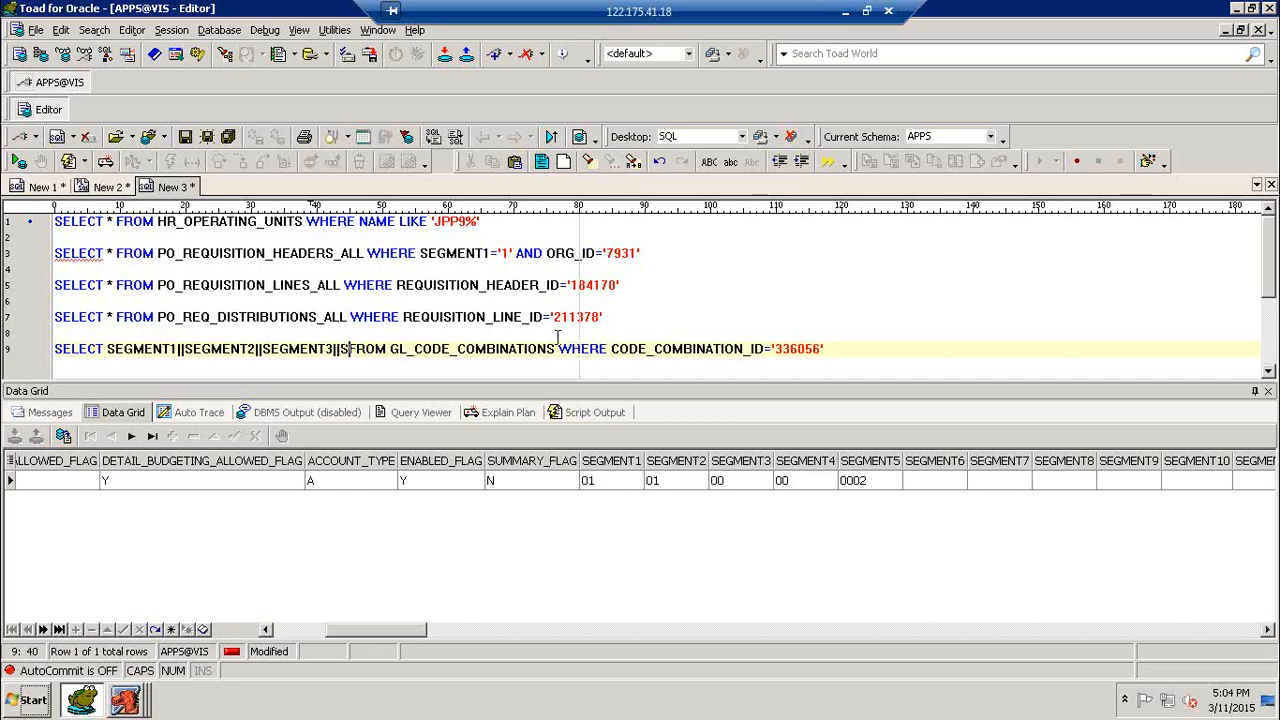
text(EGMENT)
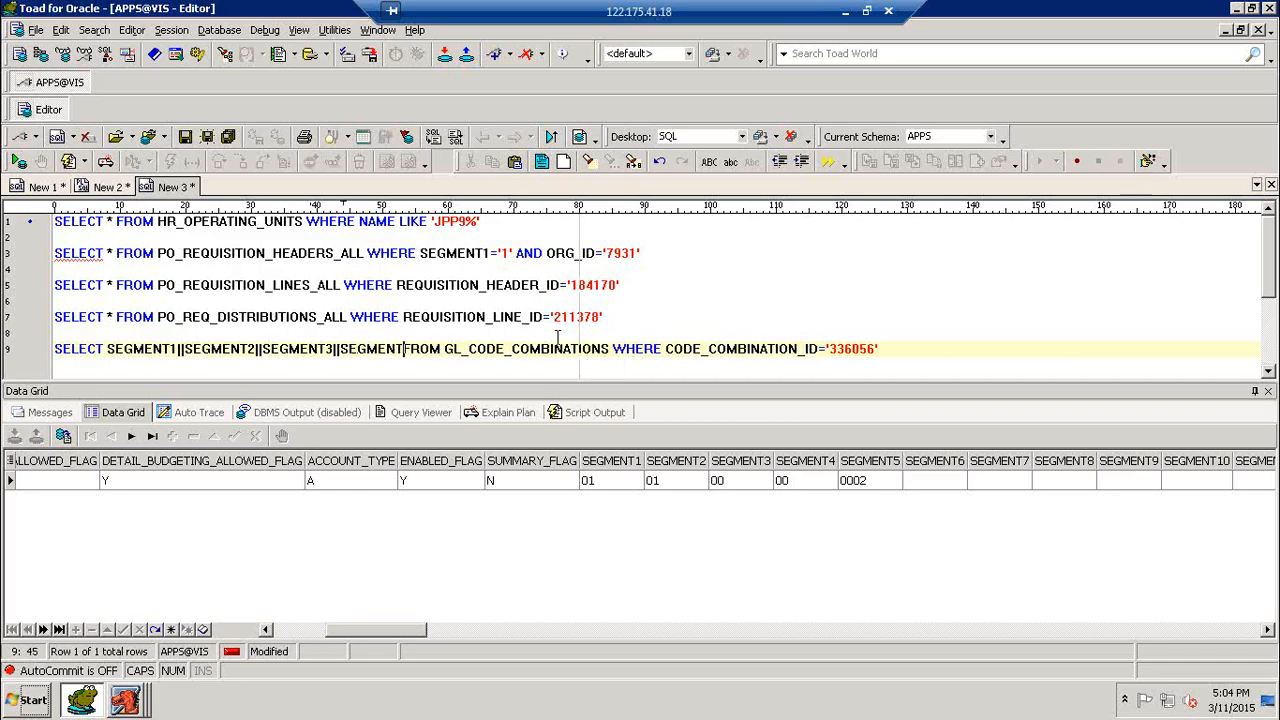
text(4||SE)
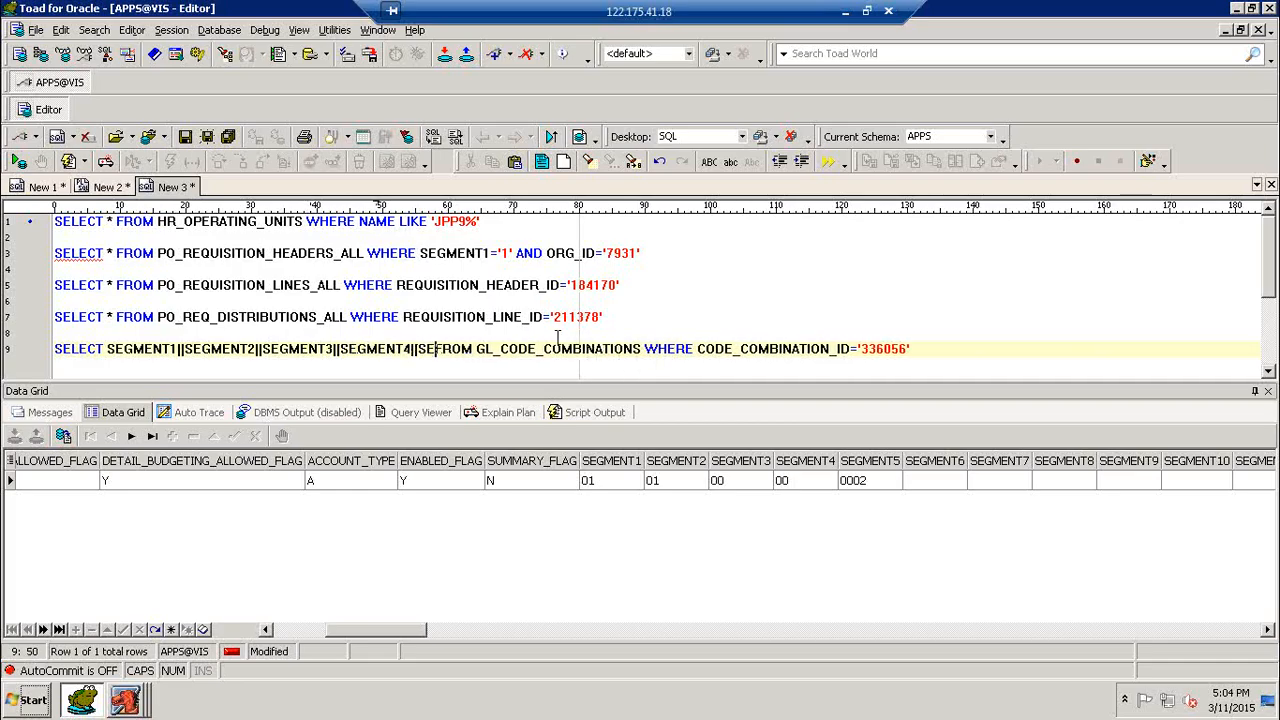
text(GMENT5   )
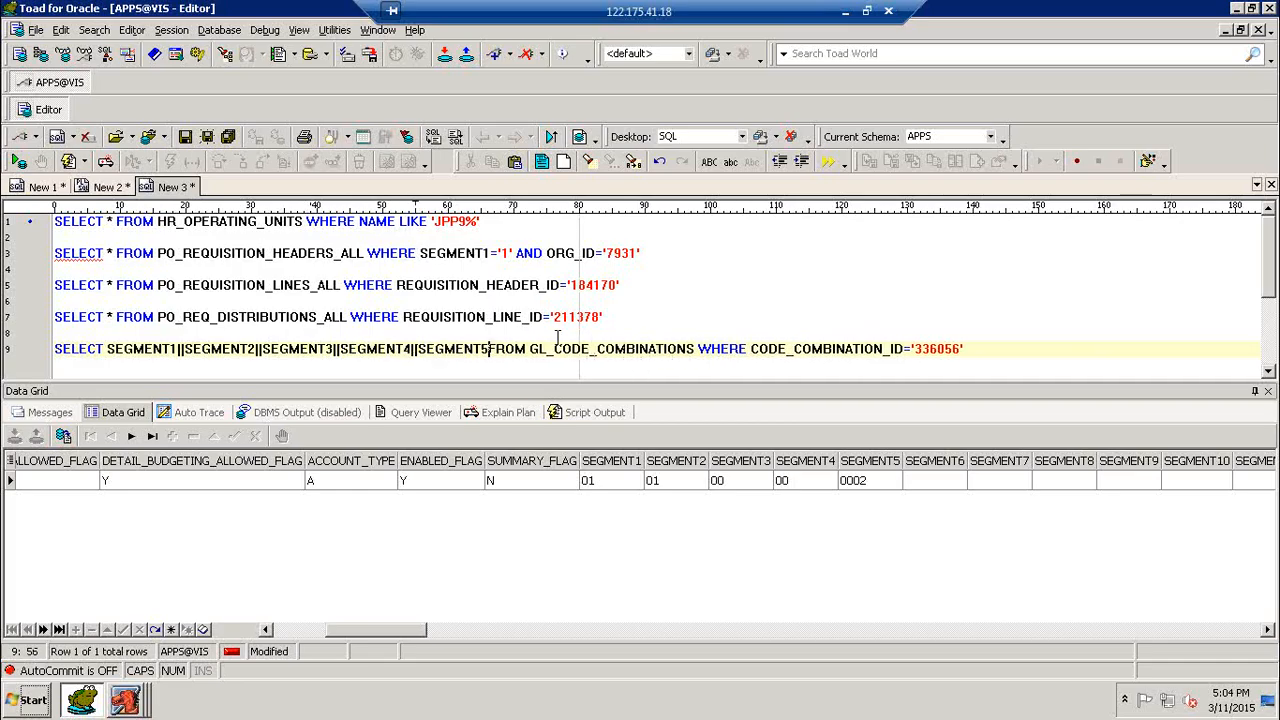
text(CHAR)
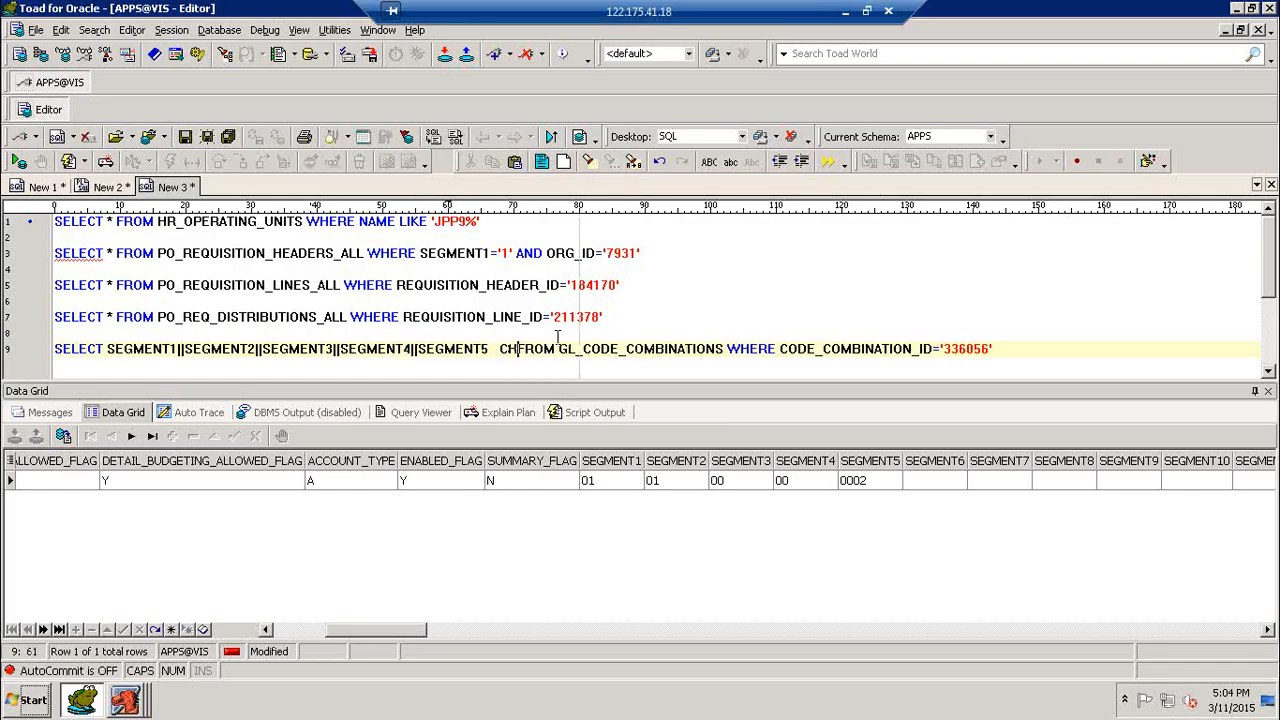
text(GE_AC)
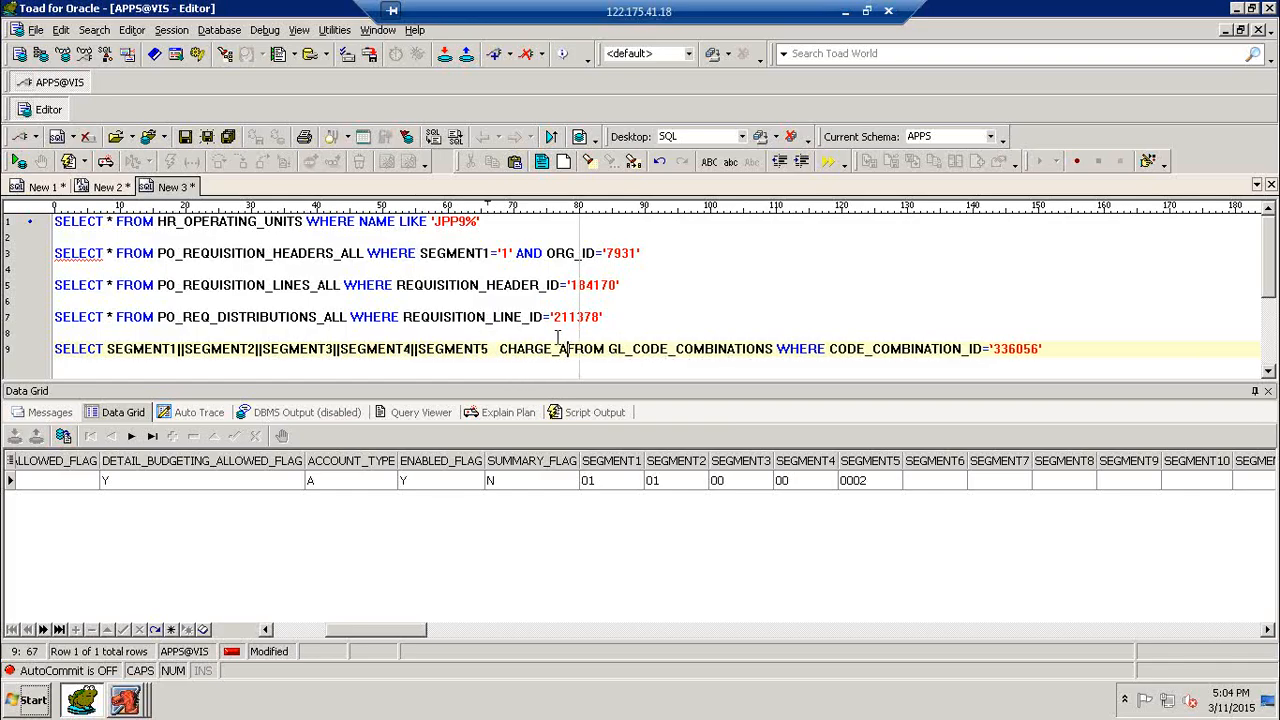
- Insert concatenated '-' separators between SEGMENT1 and SEGMENT2 and between SEGMENT2 and SEGMENT3 in the GL_CODE_COMBINATIONS query
click(183, 349)
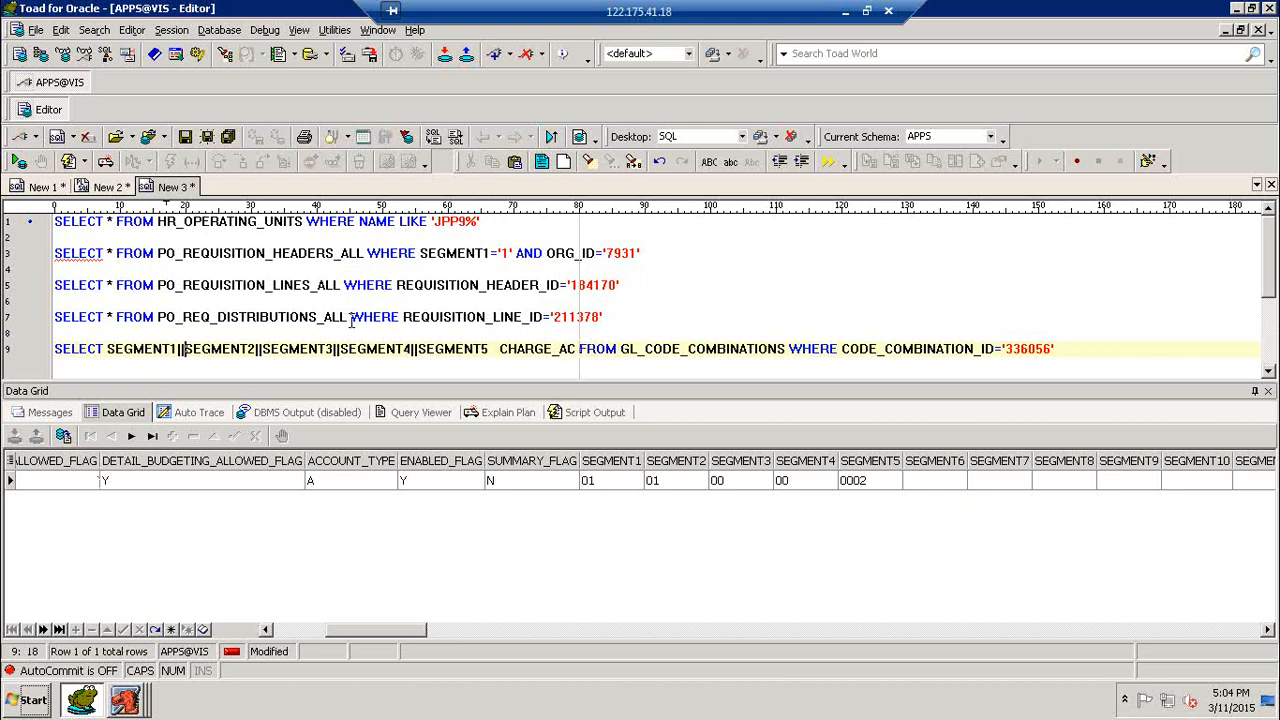
text('-')
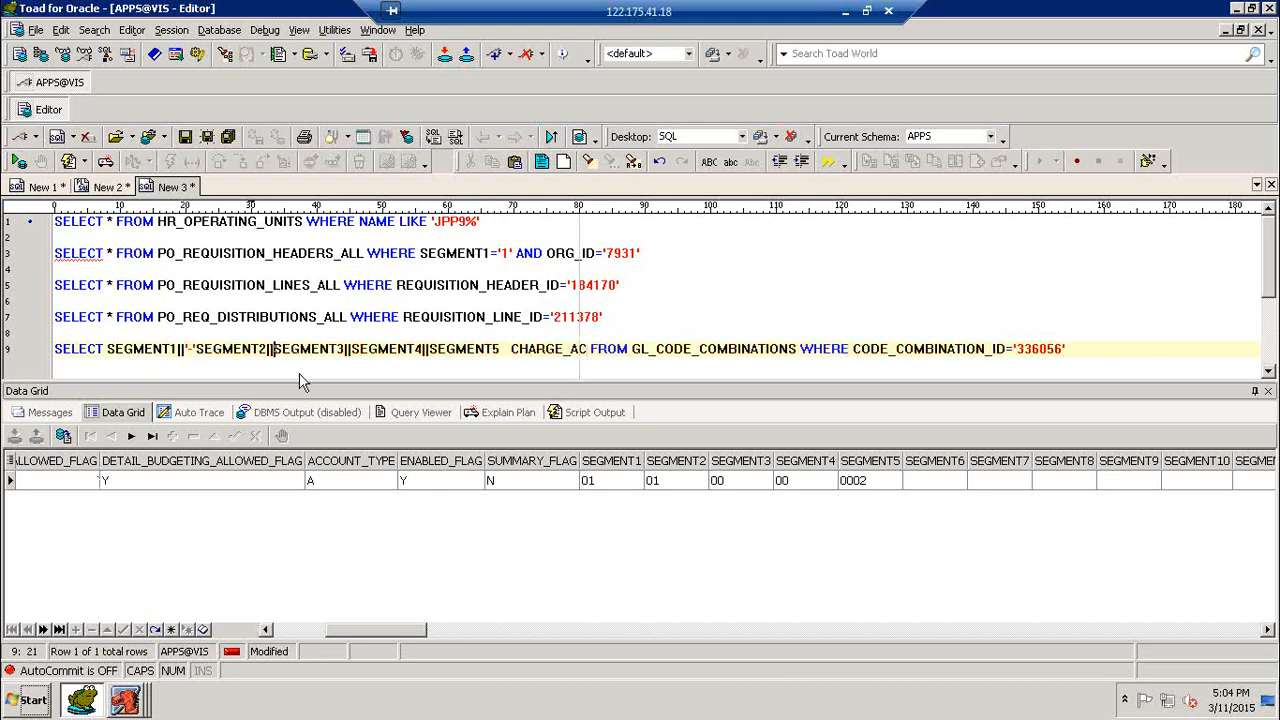
text(')
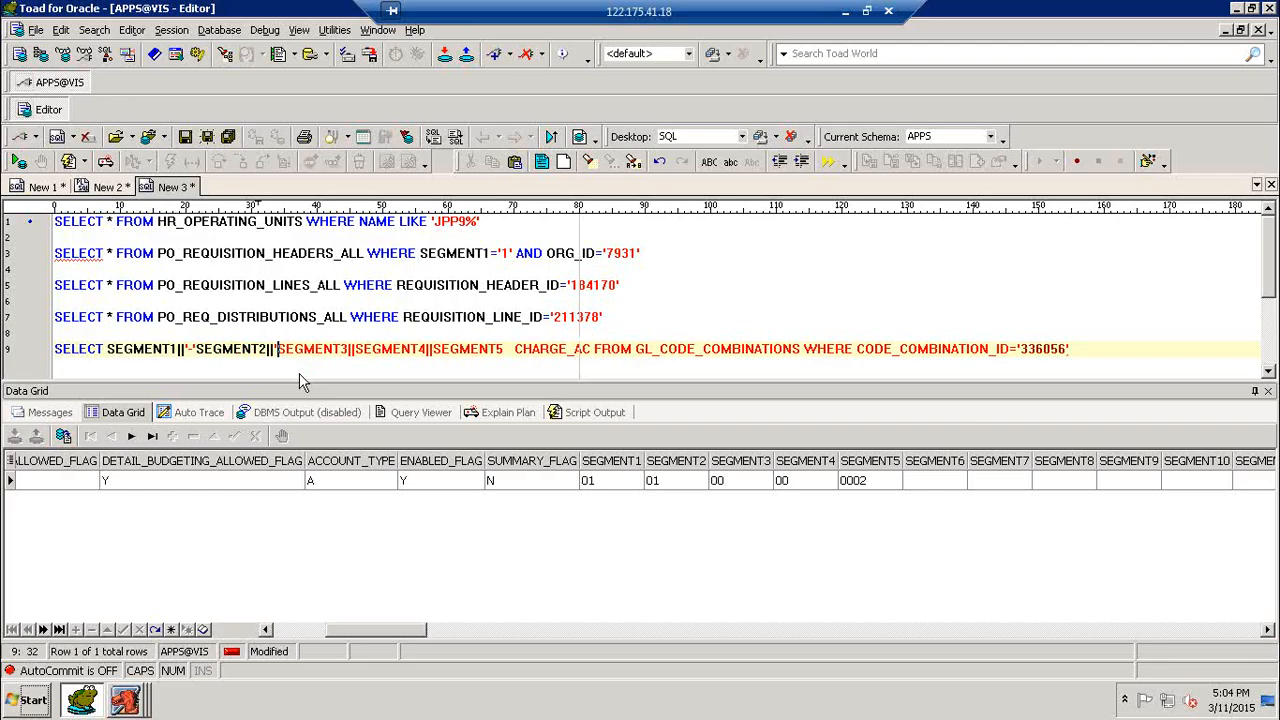
text(-')
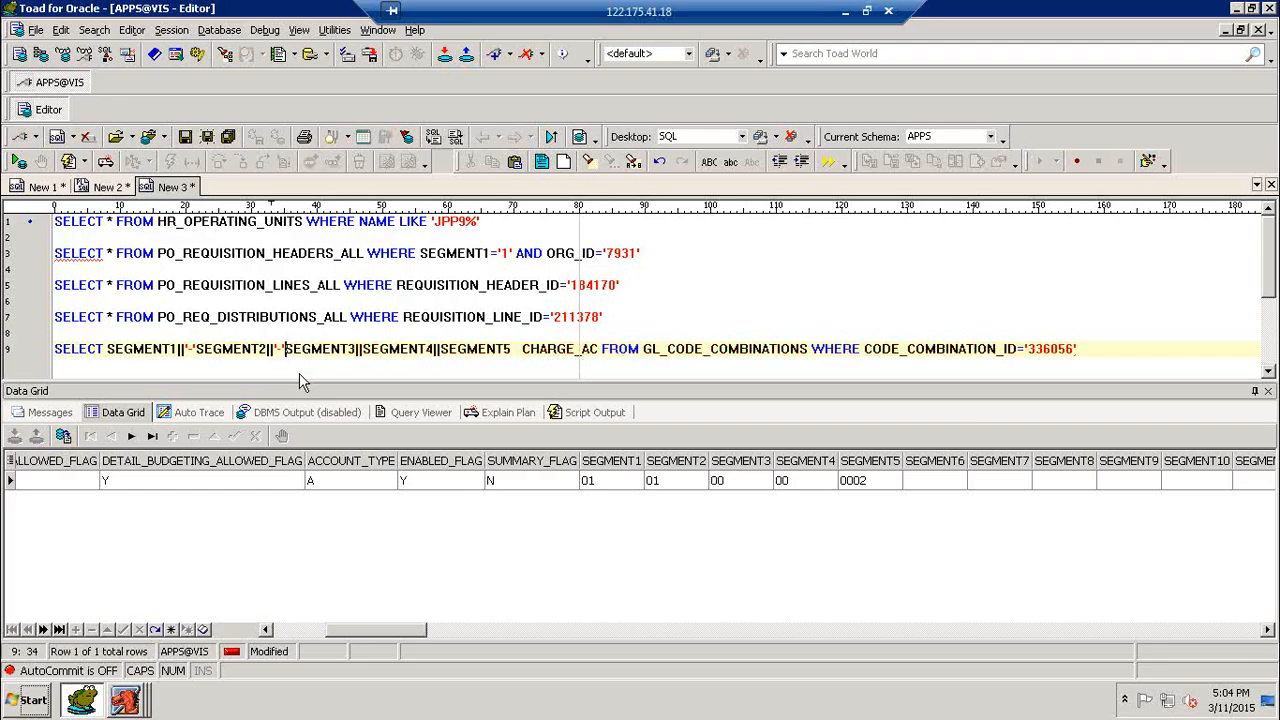
click(198, 348)
text(||)
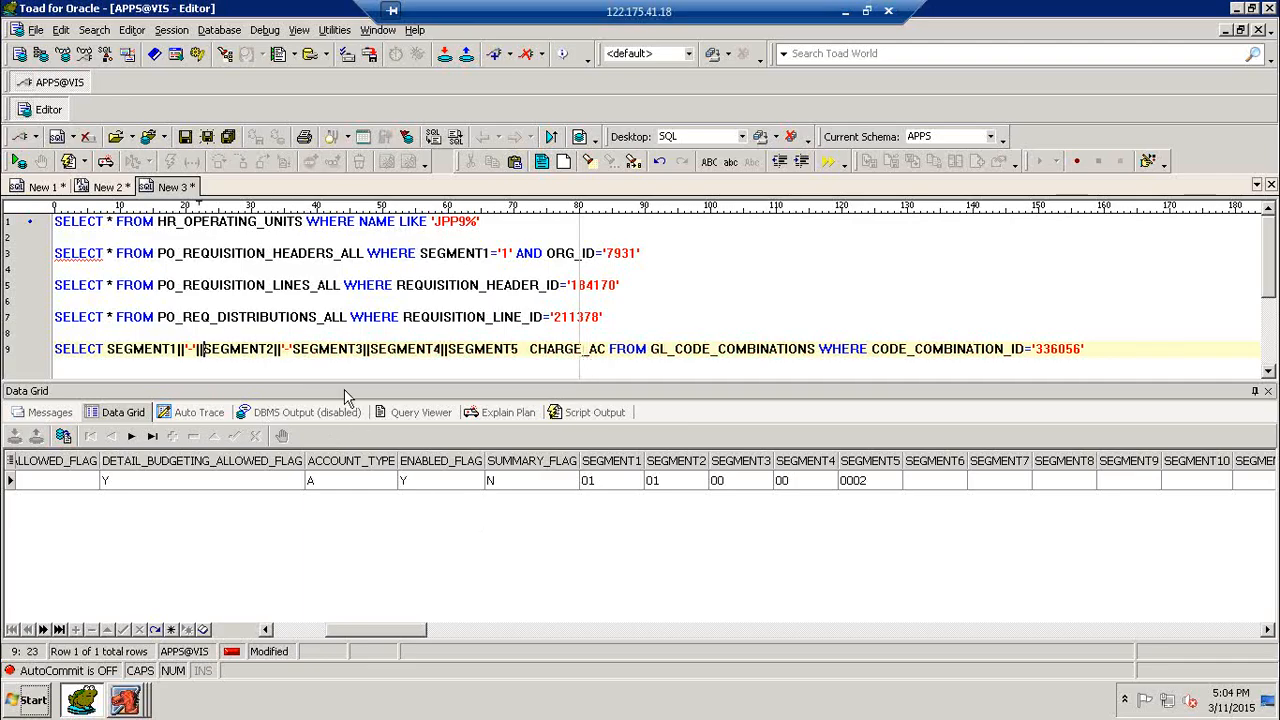
click(294, 348)
text(||)
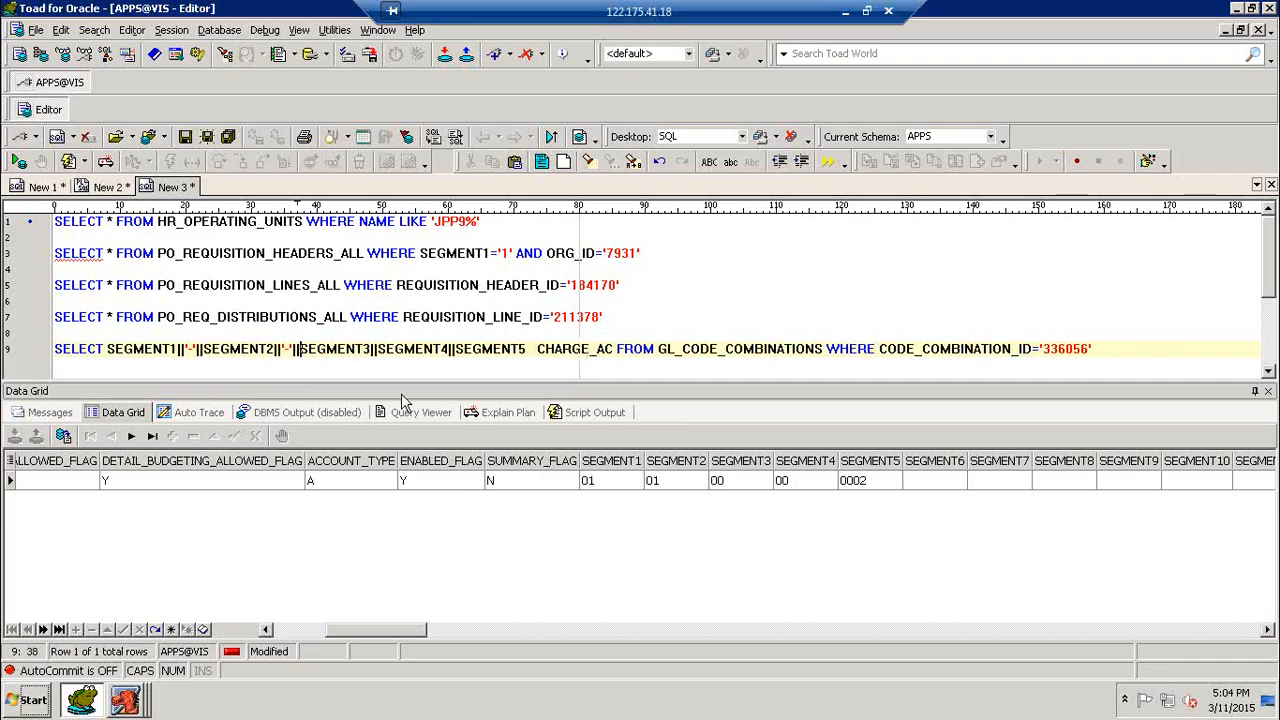
- Concatenate '-' between SEGMENT3 and SEGMENT4 and '=' between SEGMENT4 and SEGMENT5, and run the GL_CODE_COMBINATIONS query
click(379, 348)
text('-)
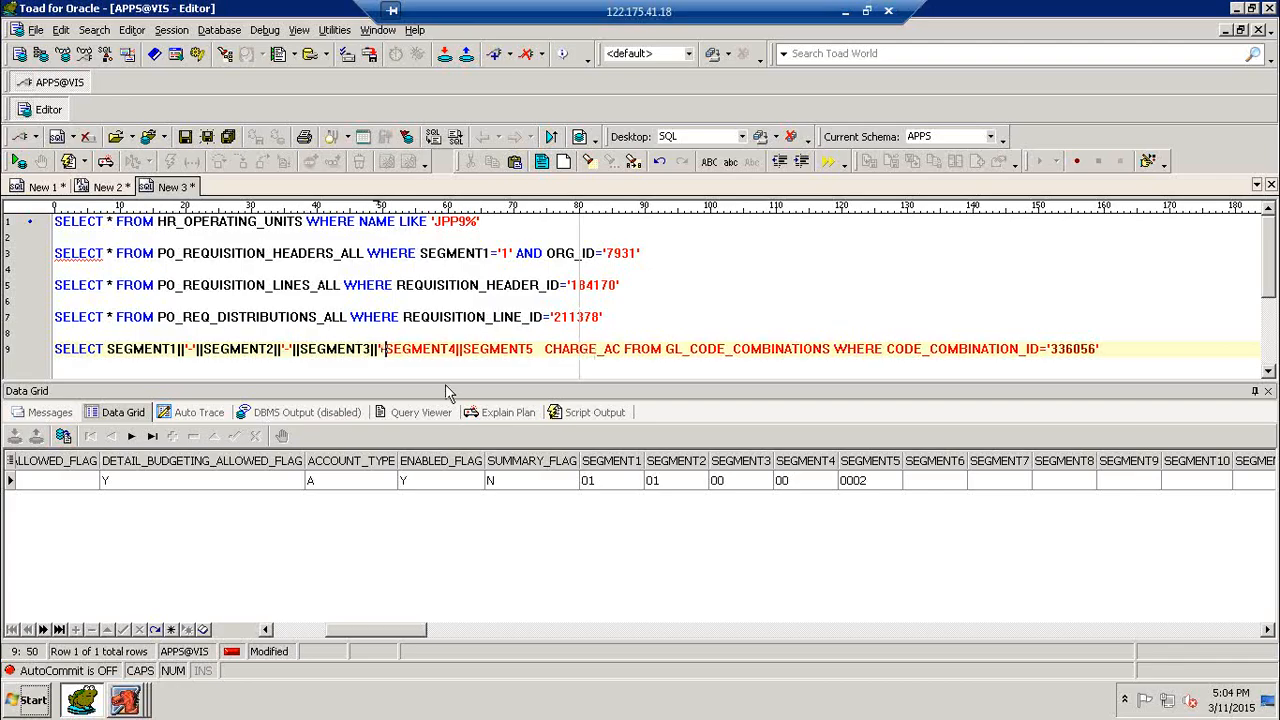
text('||)
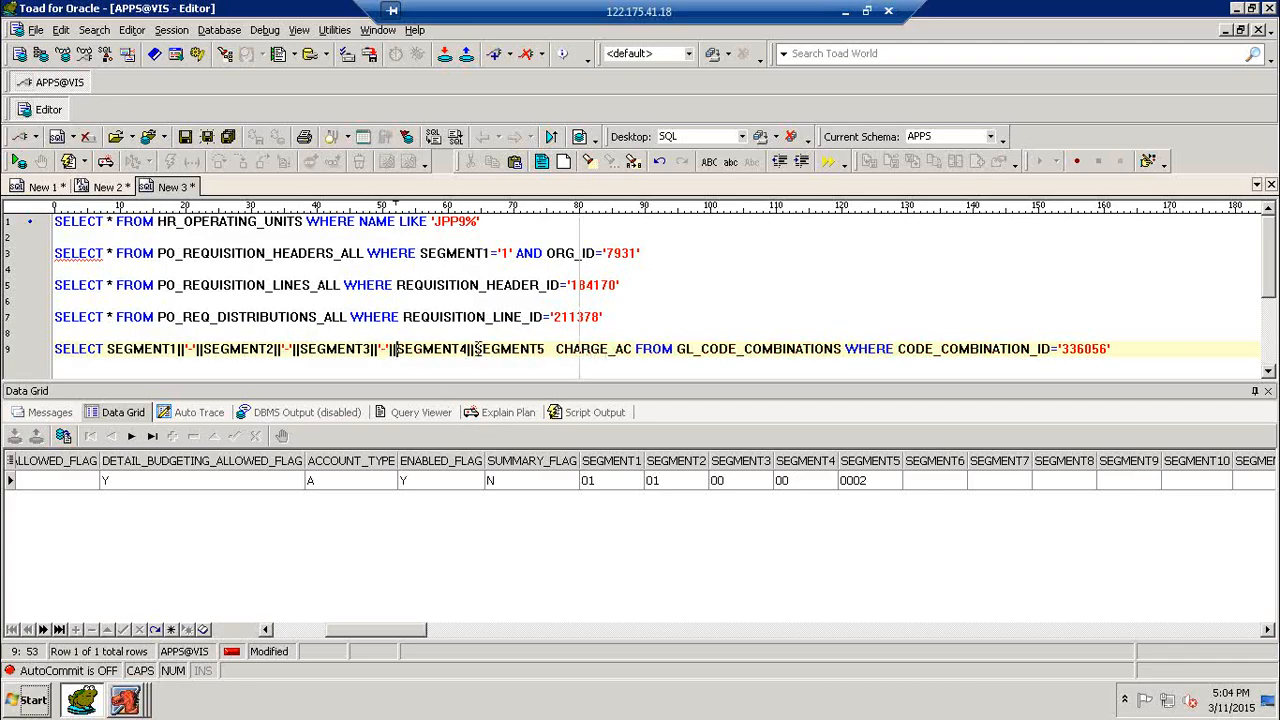
click(475, 348)
text('-'||)
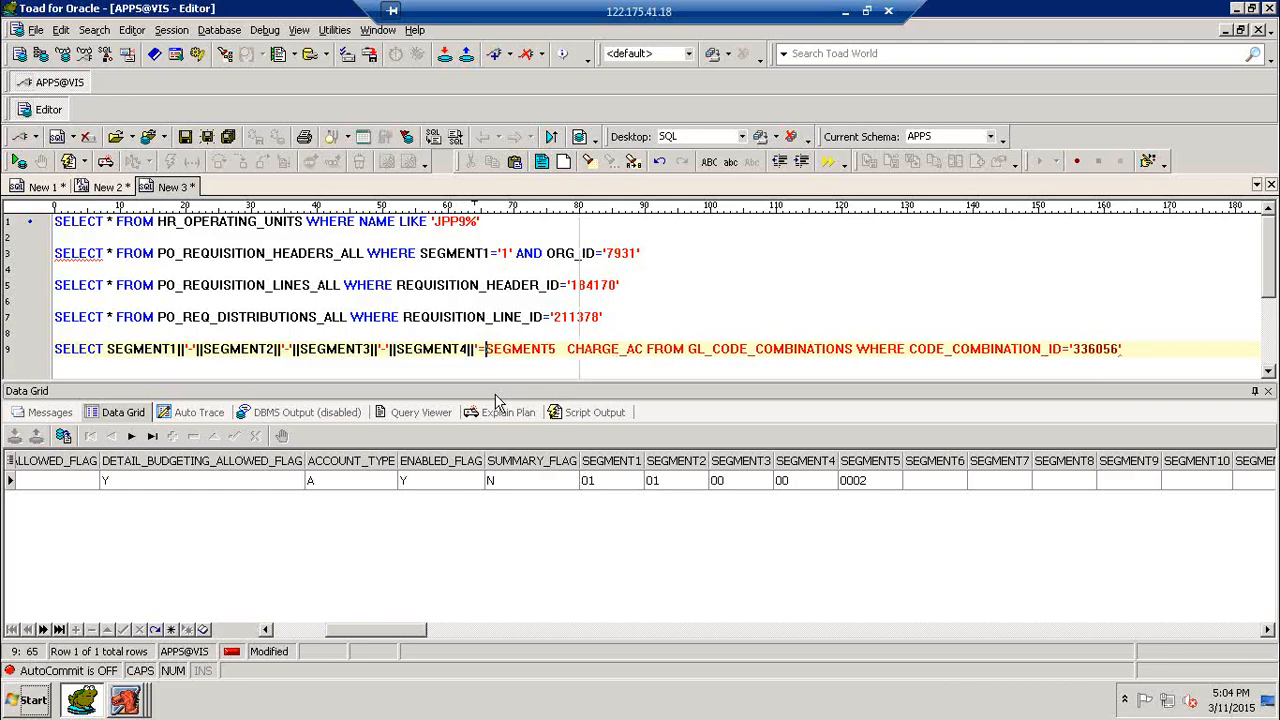
text(||)
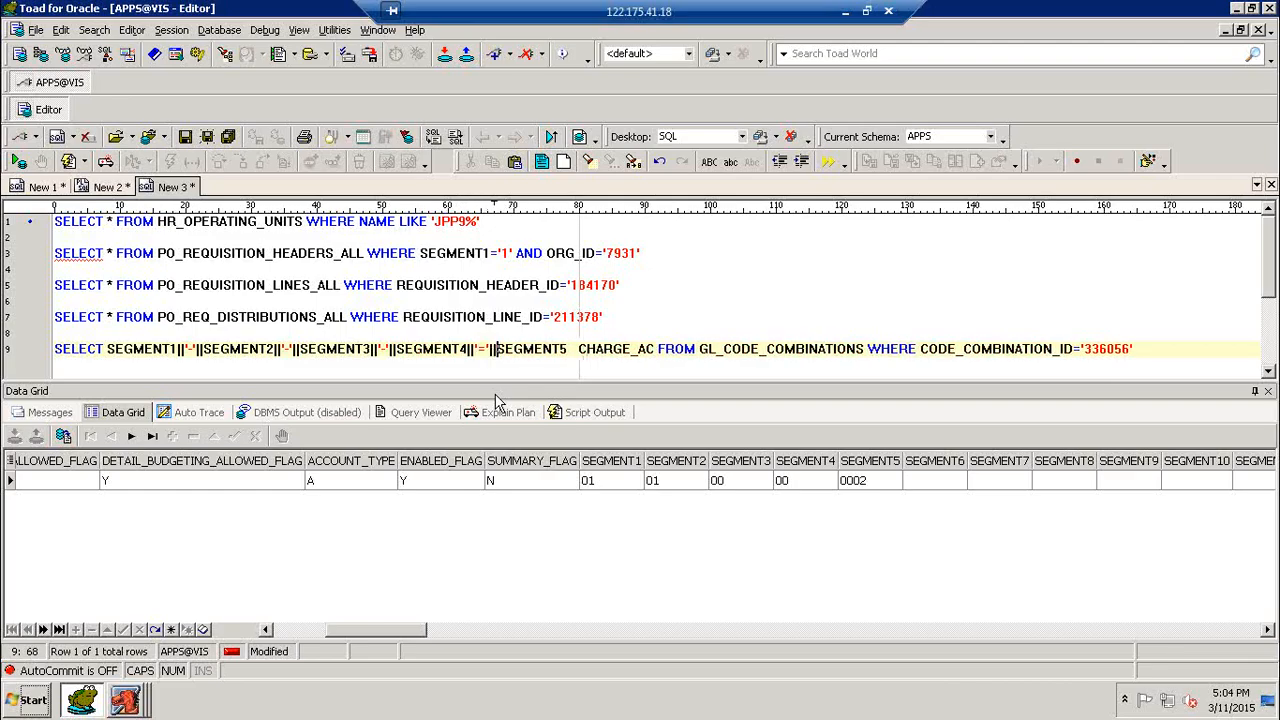
key(F9)
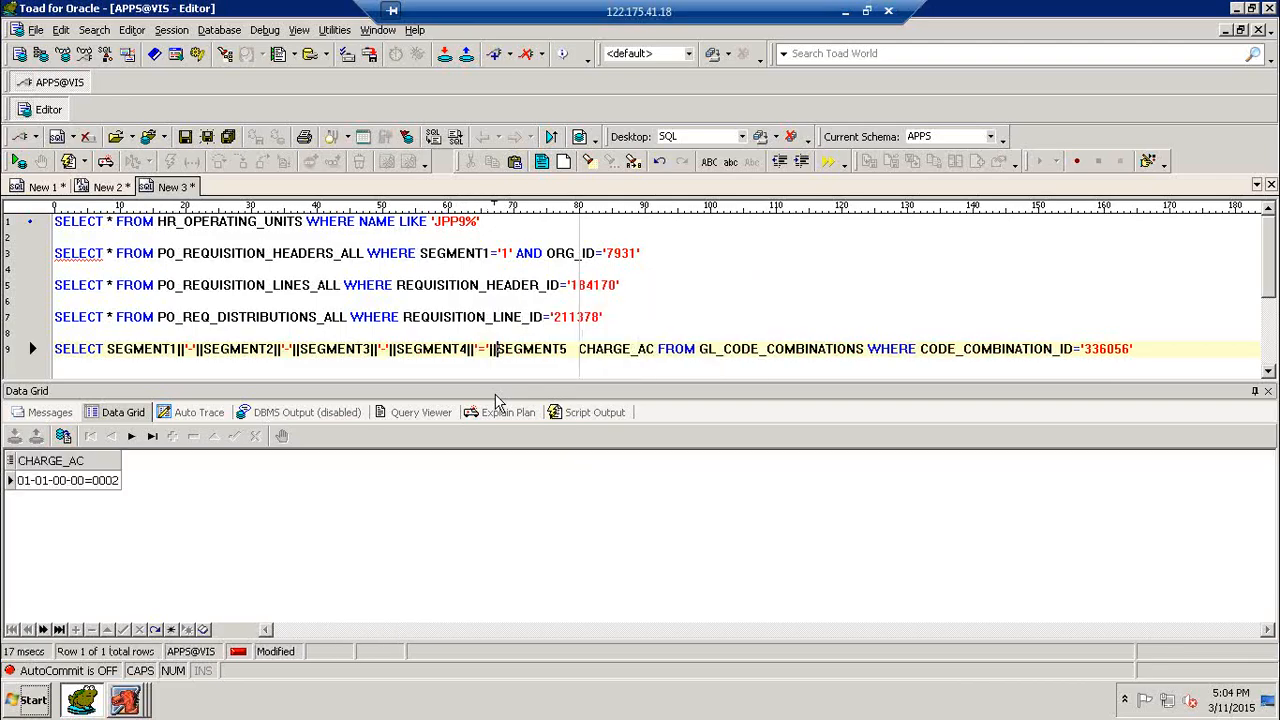
- Change the separator between SEGMENT4 and SEGMENT5 to '-' and rerun the query
key(Left)
key(Left)
key(Left)
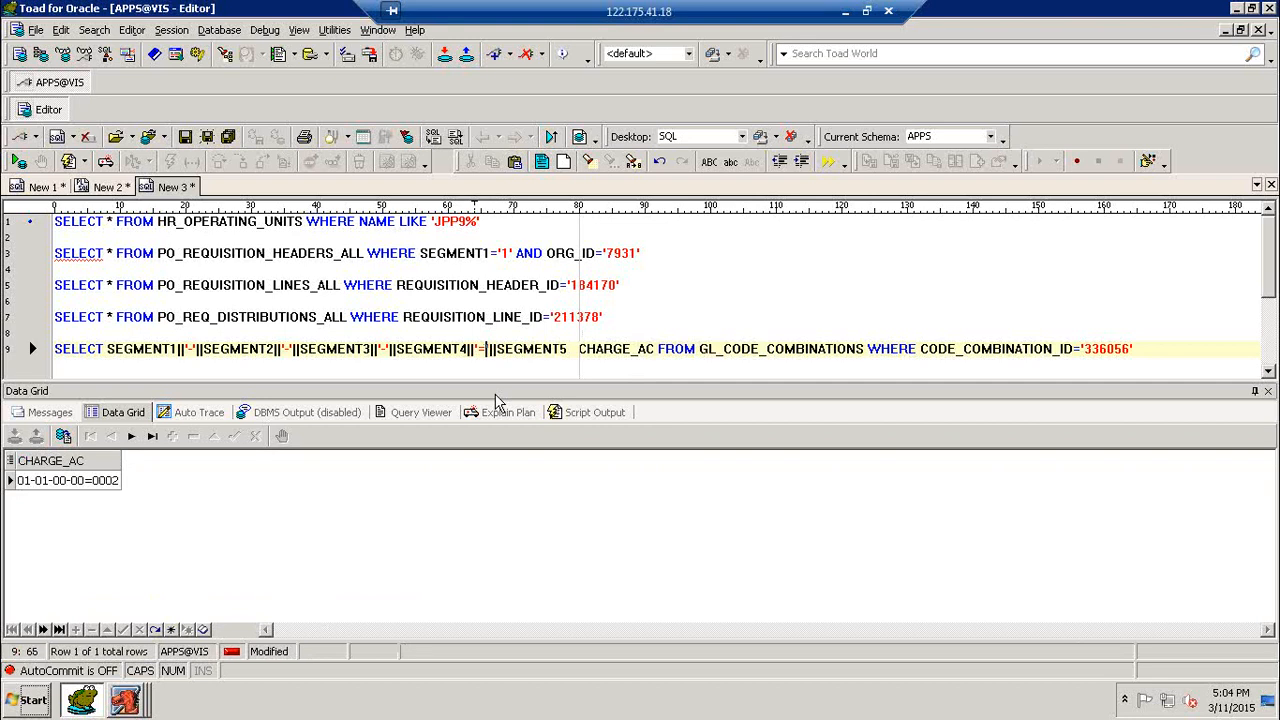
key(BackSpace)
text(-)
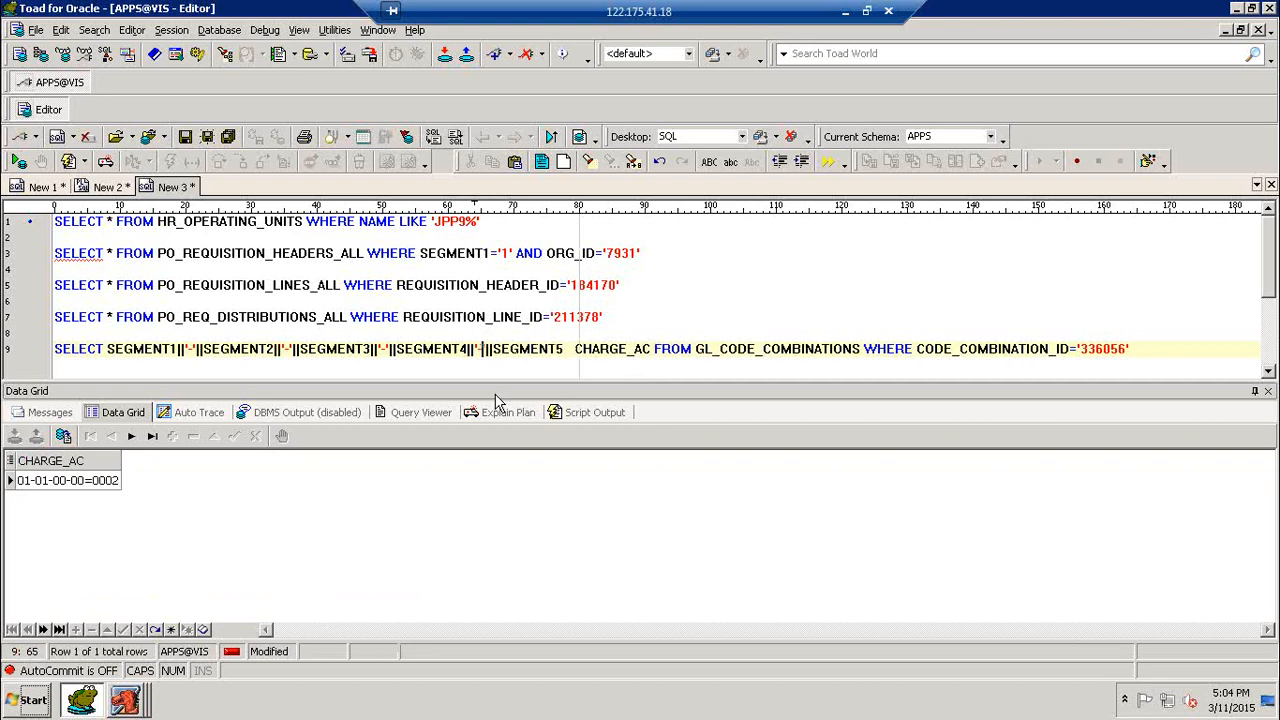
key(F9)
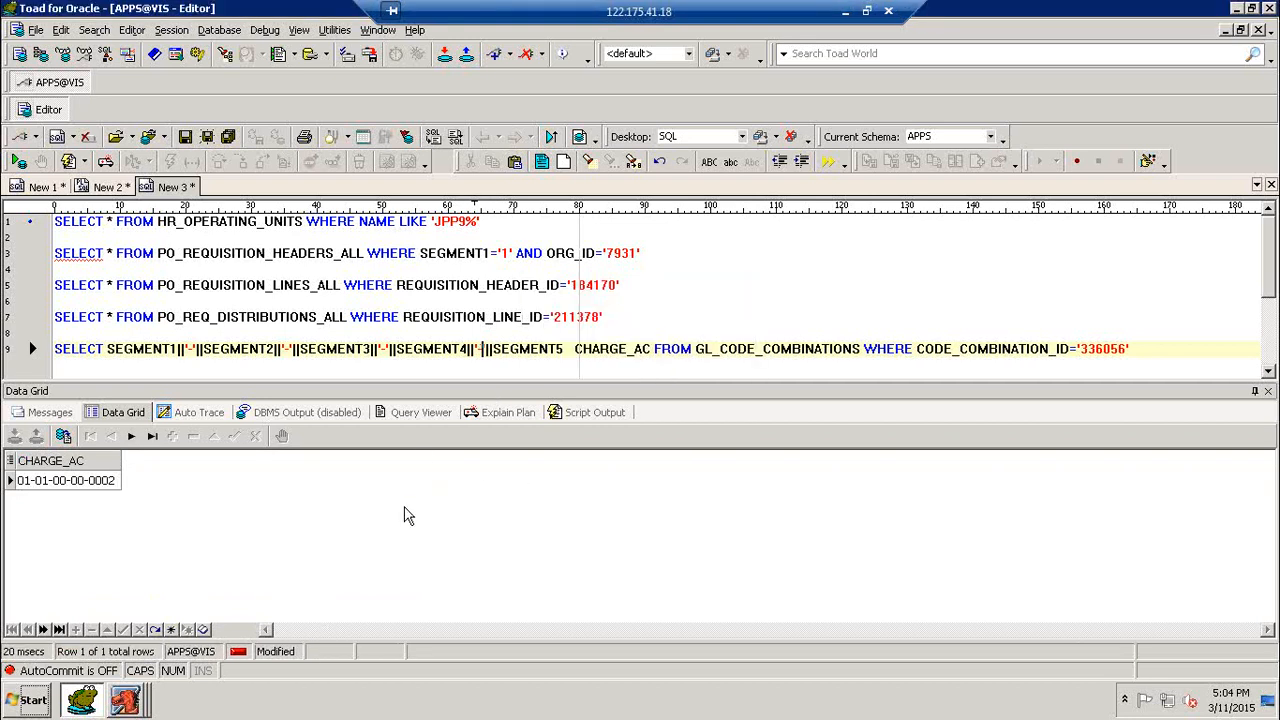
- Switch to Oracle Applications, check the charge account in the requisition line's distributions, and return to Toad
click(128, 700)
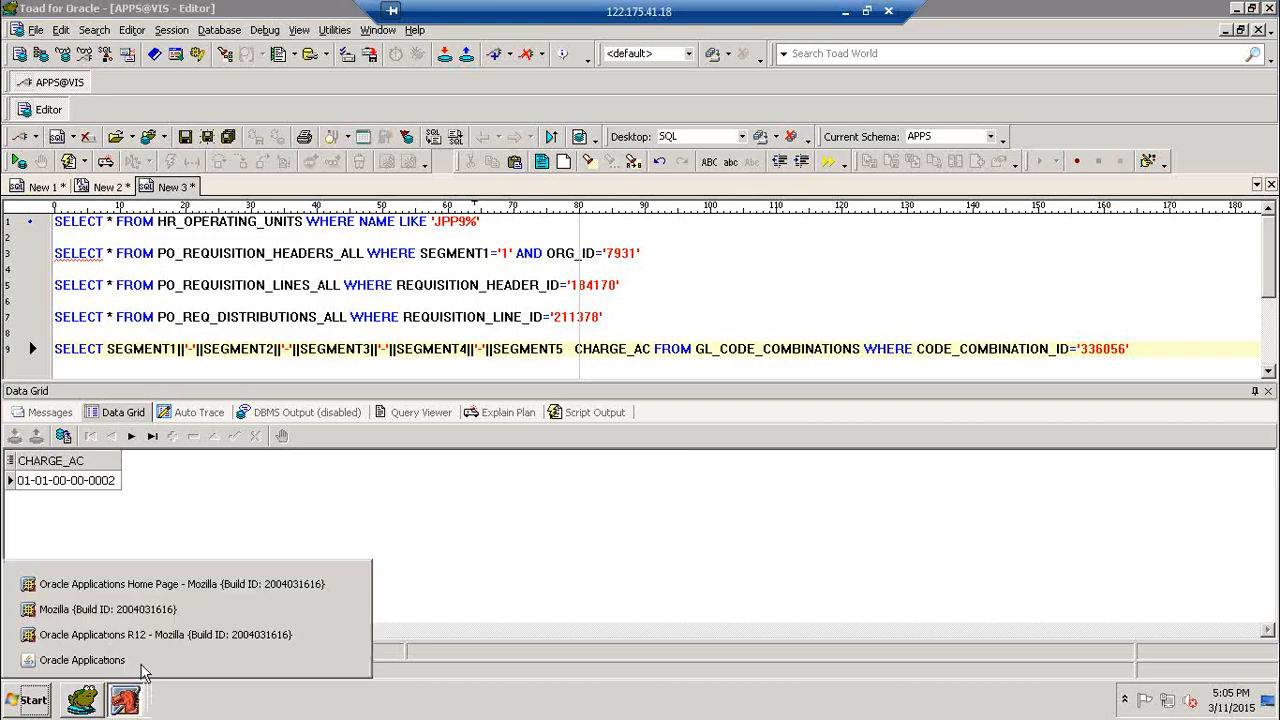
click(60, 662)
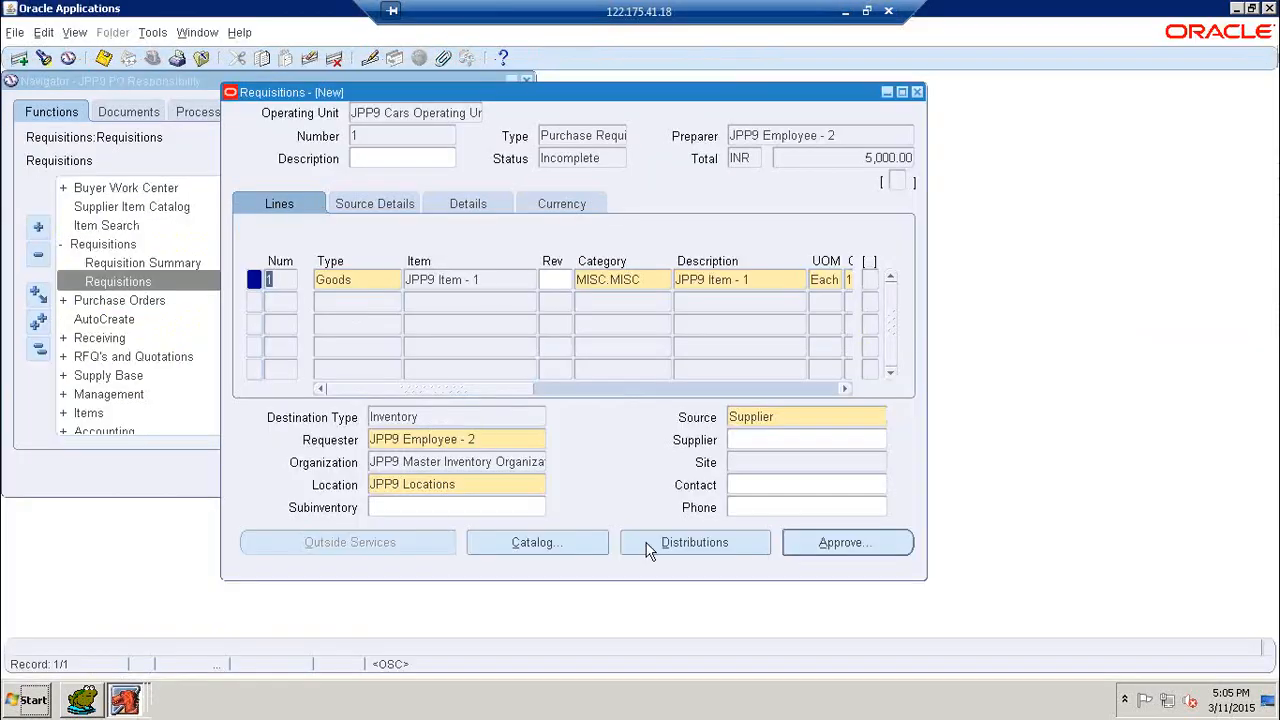
click(676, 542)
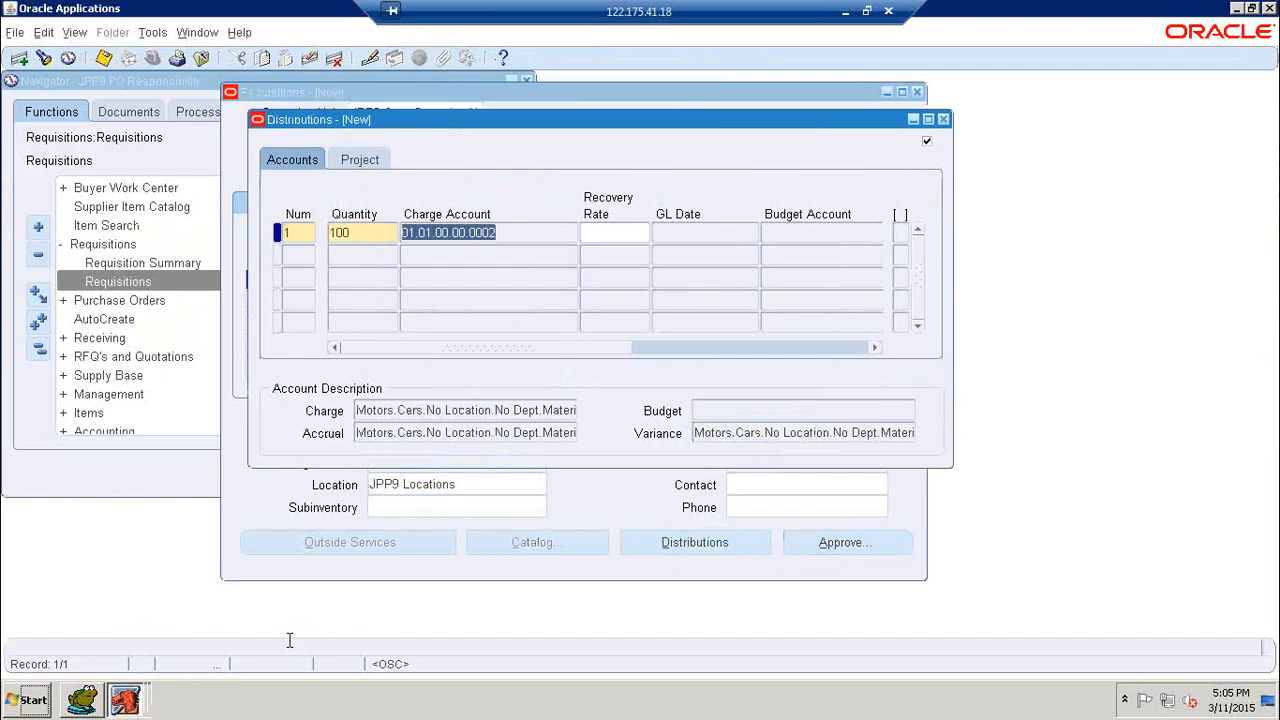
click(89, 700)
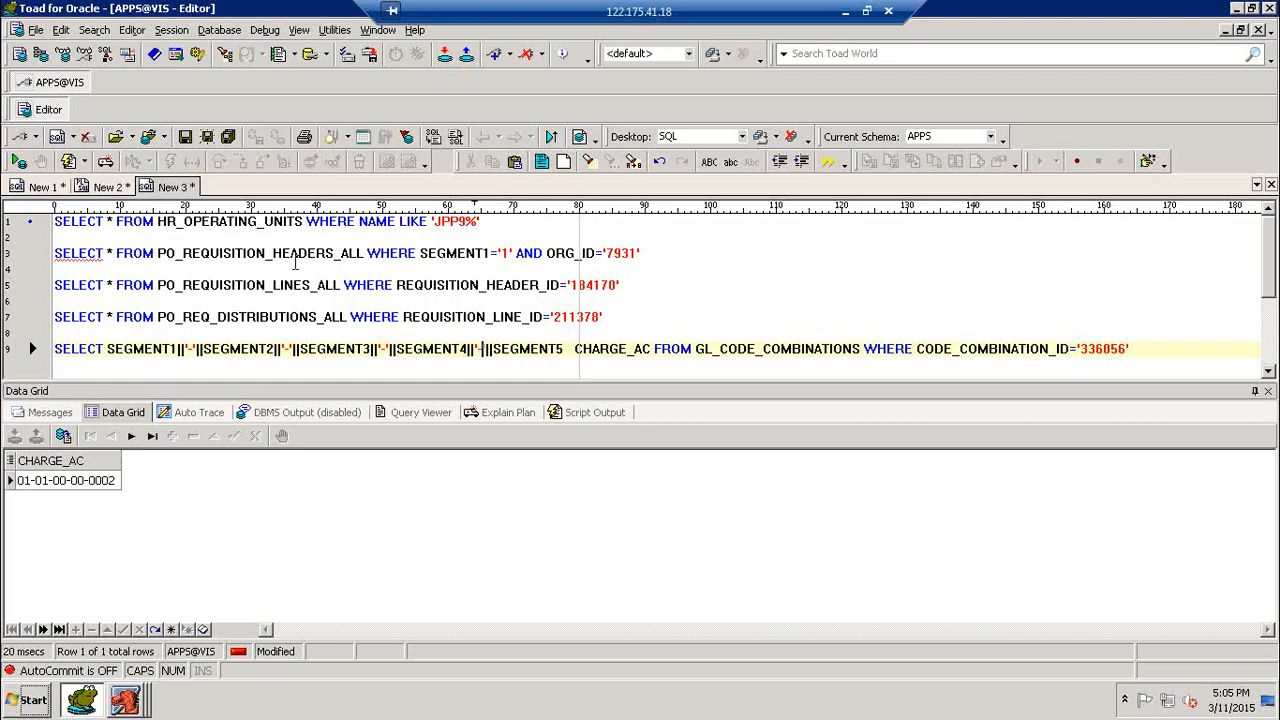
- Show the remote desktop, minimize the remote session, and switch to the Chrome browser on the local machine
key(super+d)
right_click(500, 220)
click(544, 263)
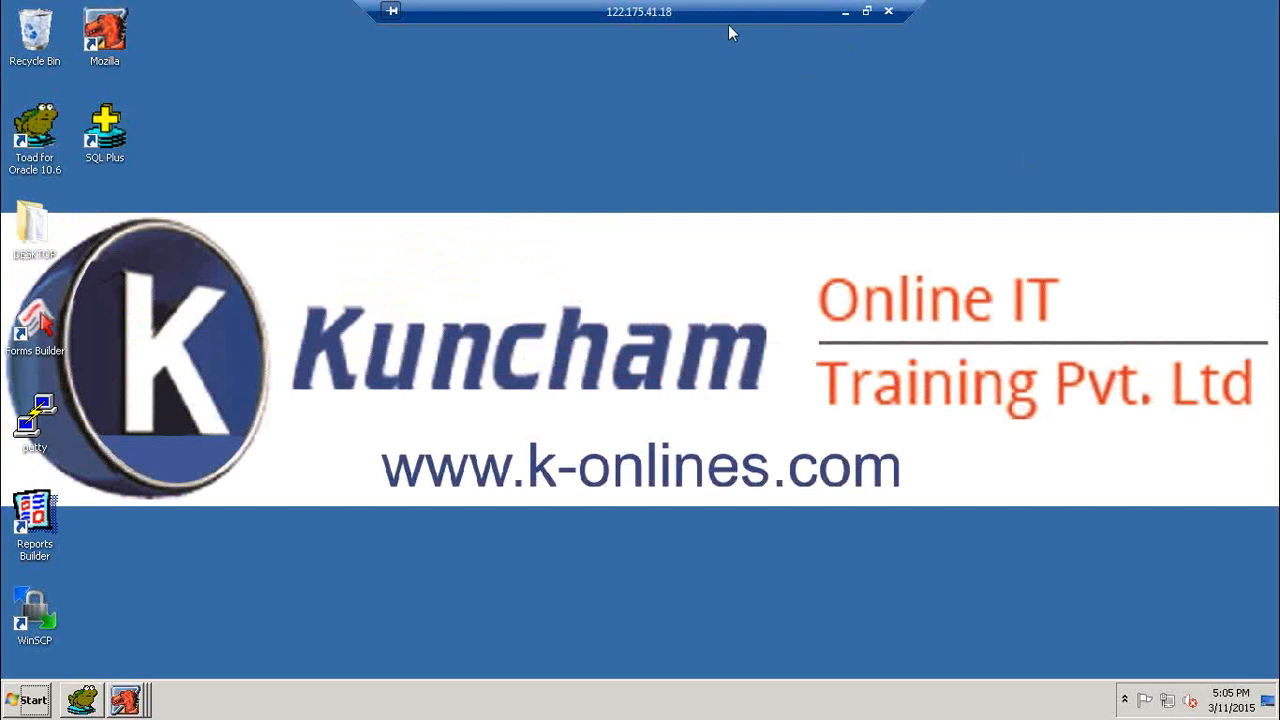
click(845, 11)
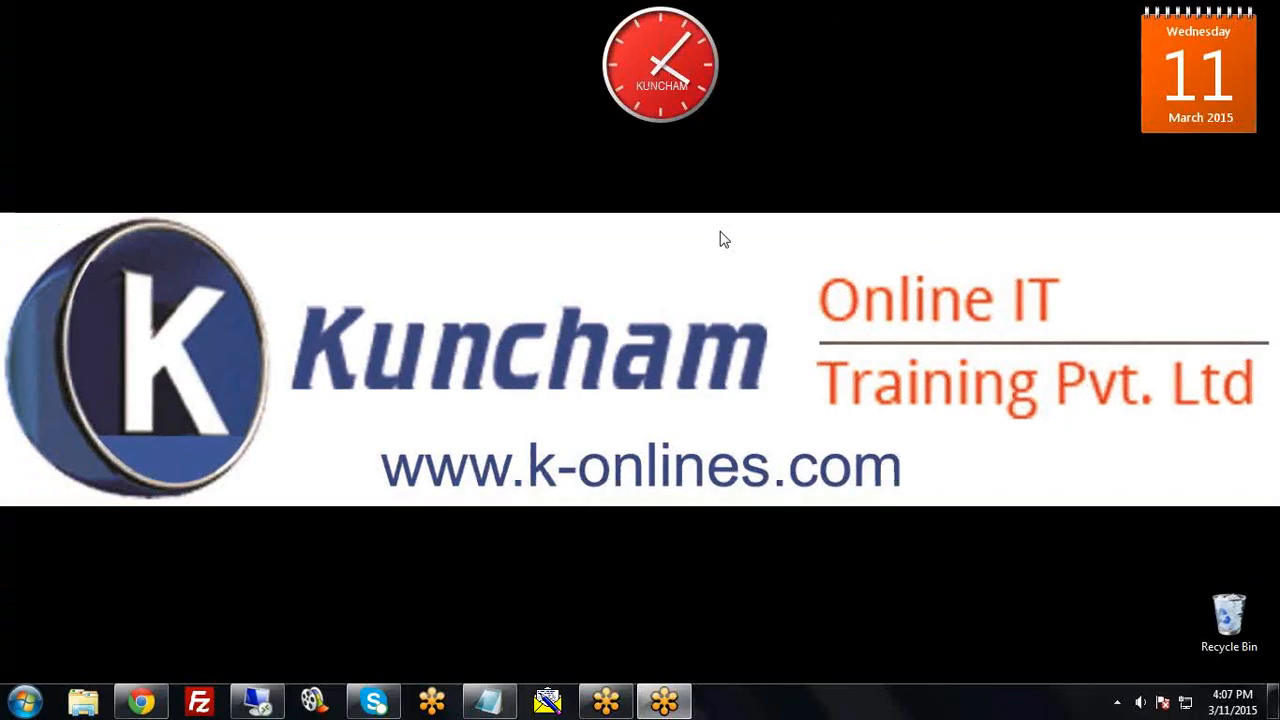
click(141, 701)
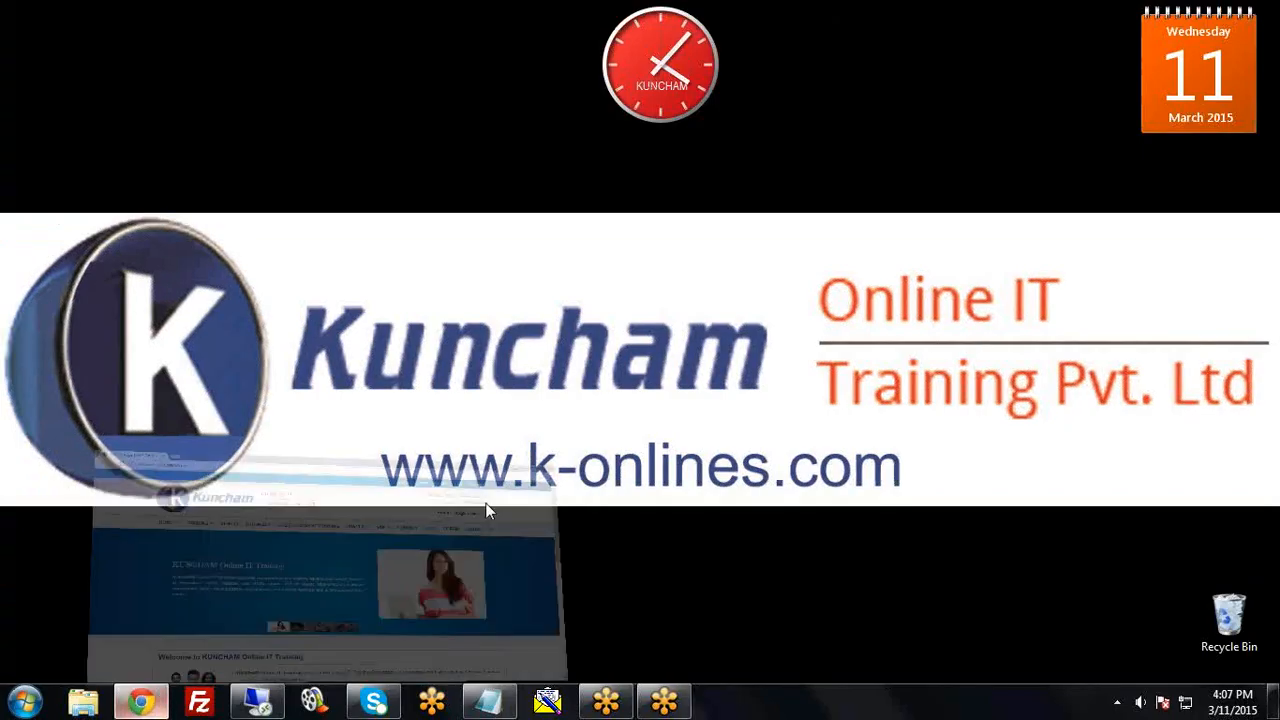